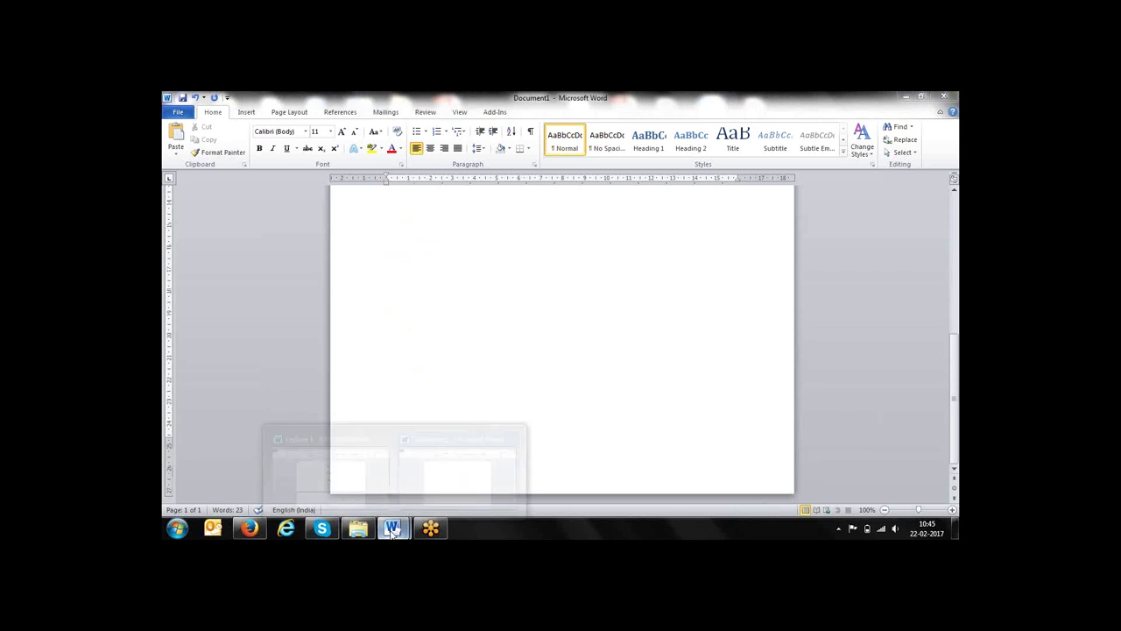
Page through the Lecture 1 notes on shortcut keys and Entry/Query Mode, then return to Document1
left_click(360, 466)
key("Page_Down")
key("Page_Down")
key("Page_Down")
key("Page_Down")
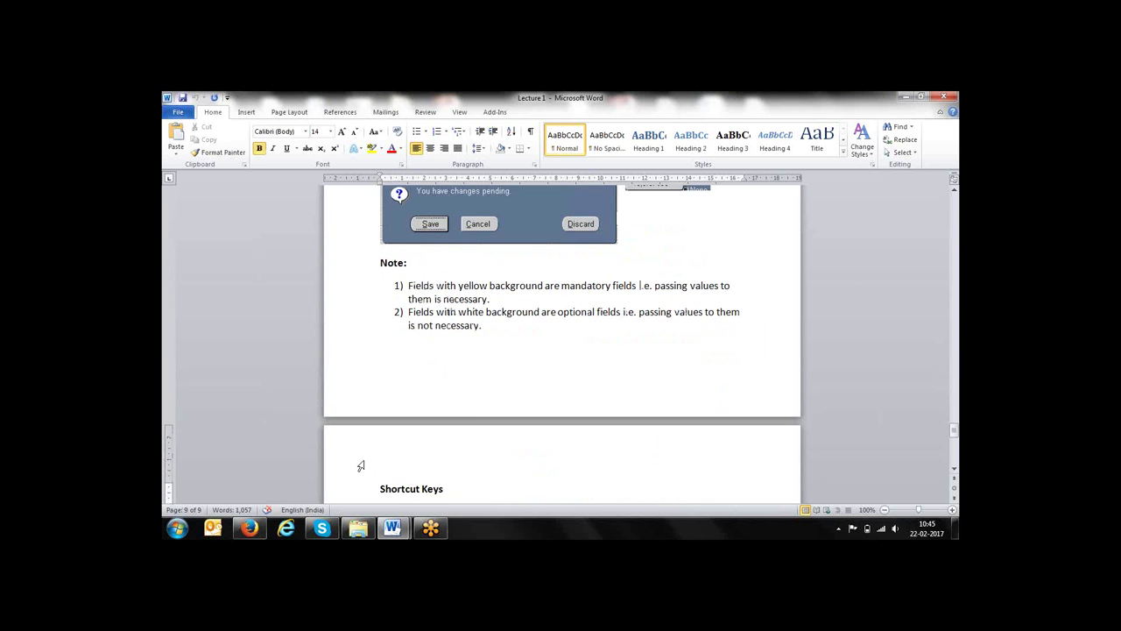
key("Page_Down")
key("Page_Up")
key("Page_Up")
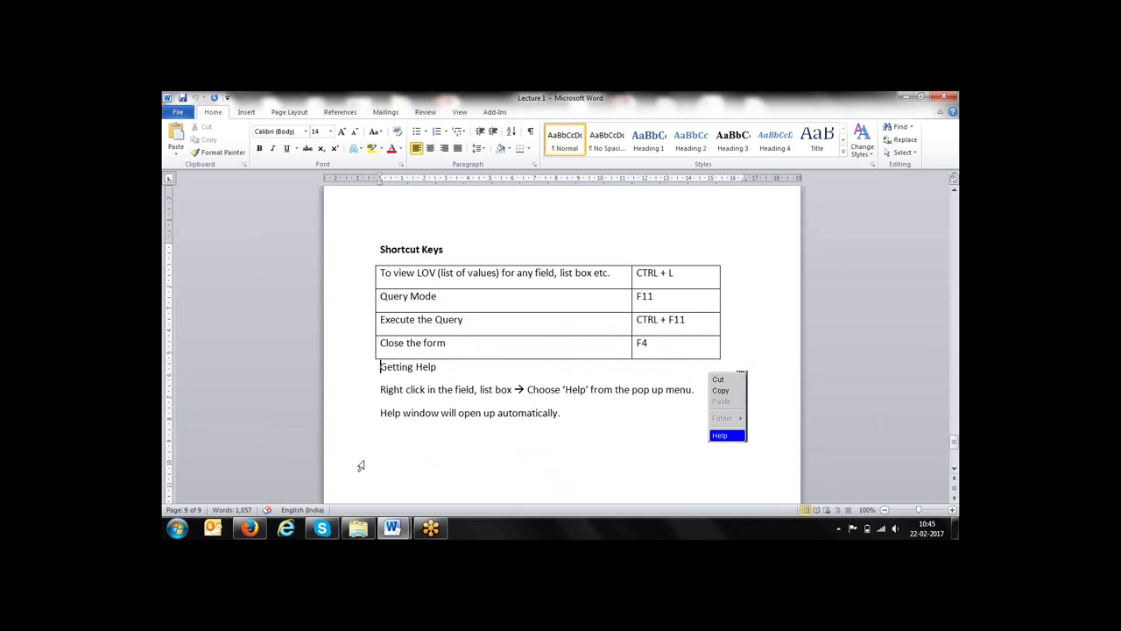
key("Page_Up")
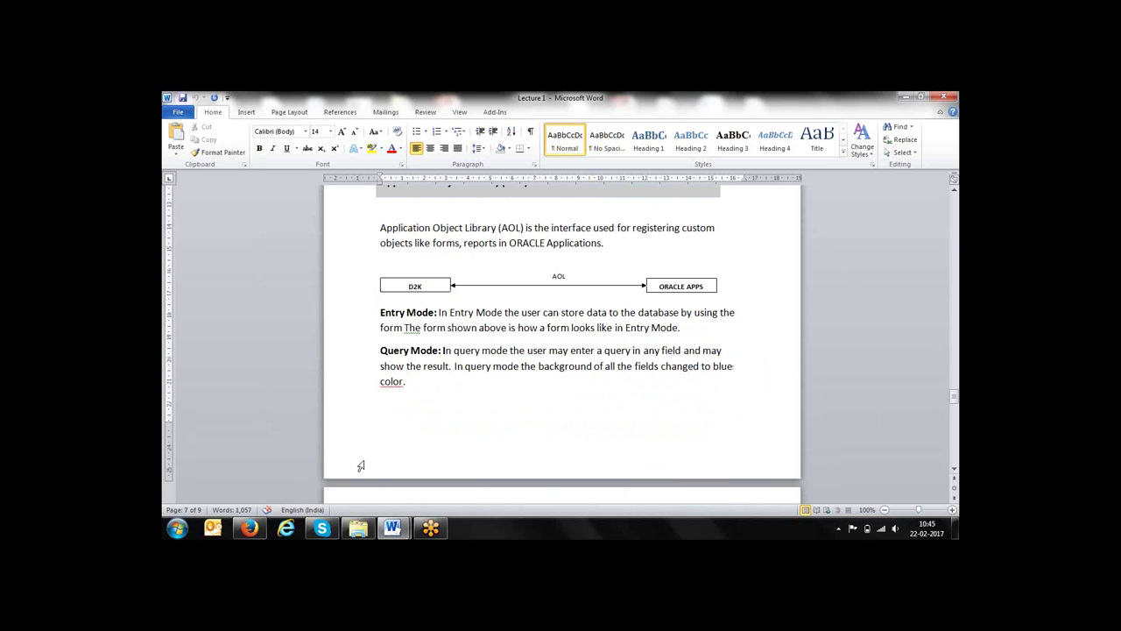
key("alt+Tab")
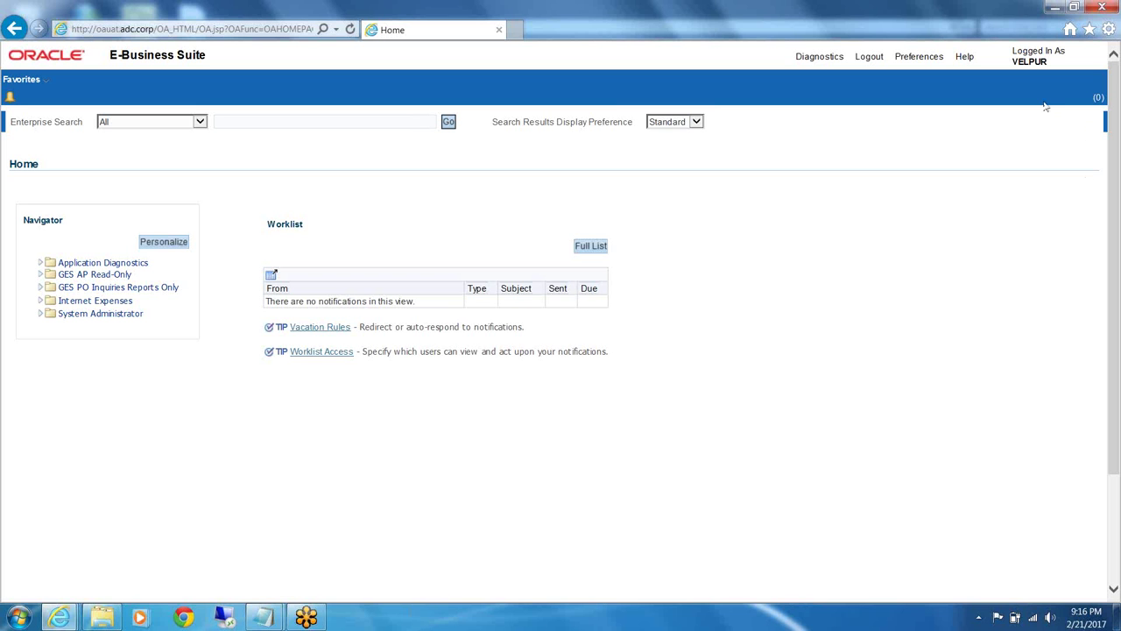
In the browser's E-Business Suite Home page, expand the System Administrator responsibility
left_click(306, 618)
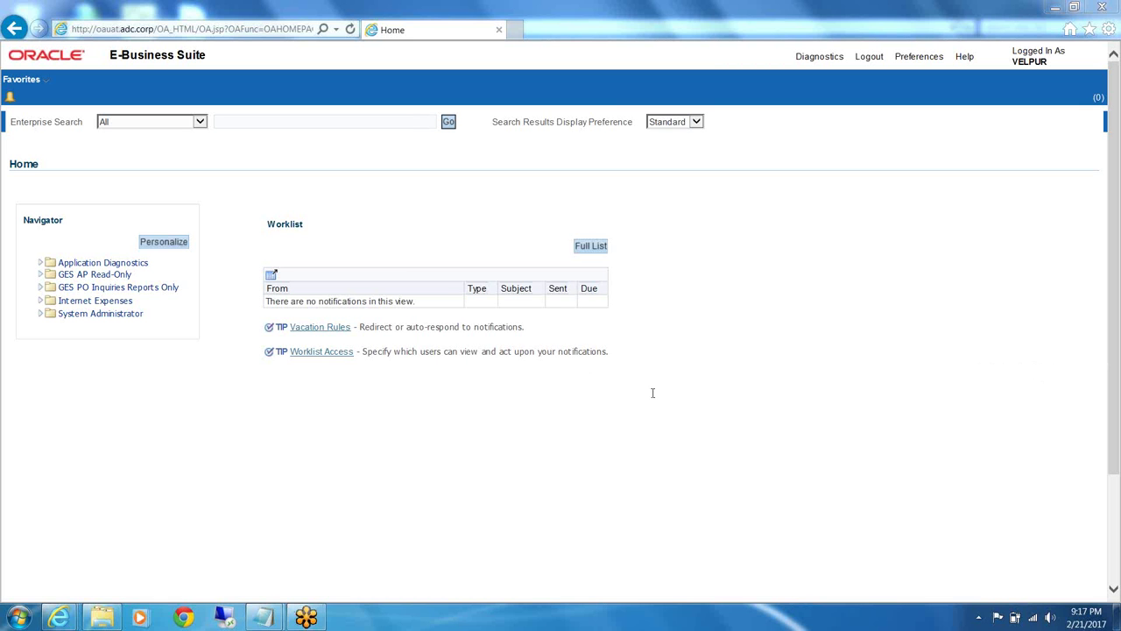
left_click(101, 313)
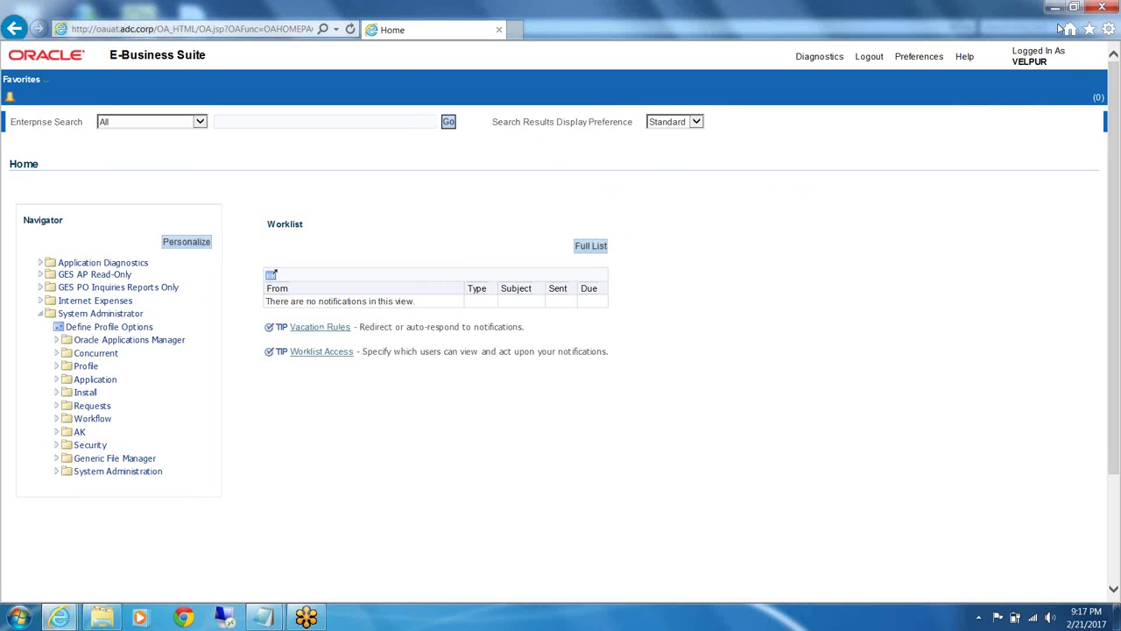
Expand System Administrator > Security > User and launch the user Define function
left_click(42, 319)
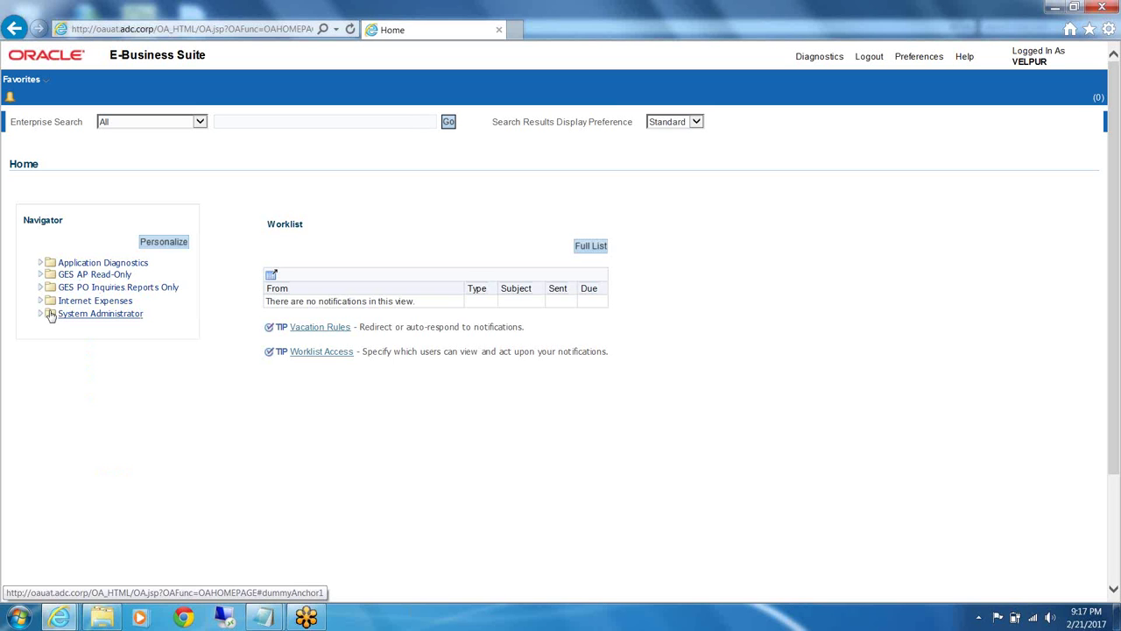
left_click(40, 319)
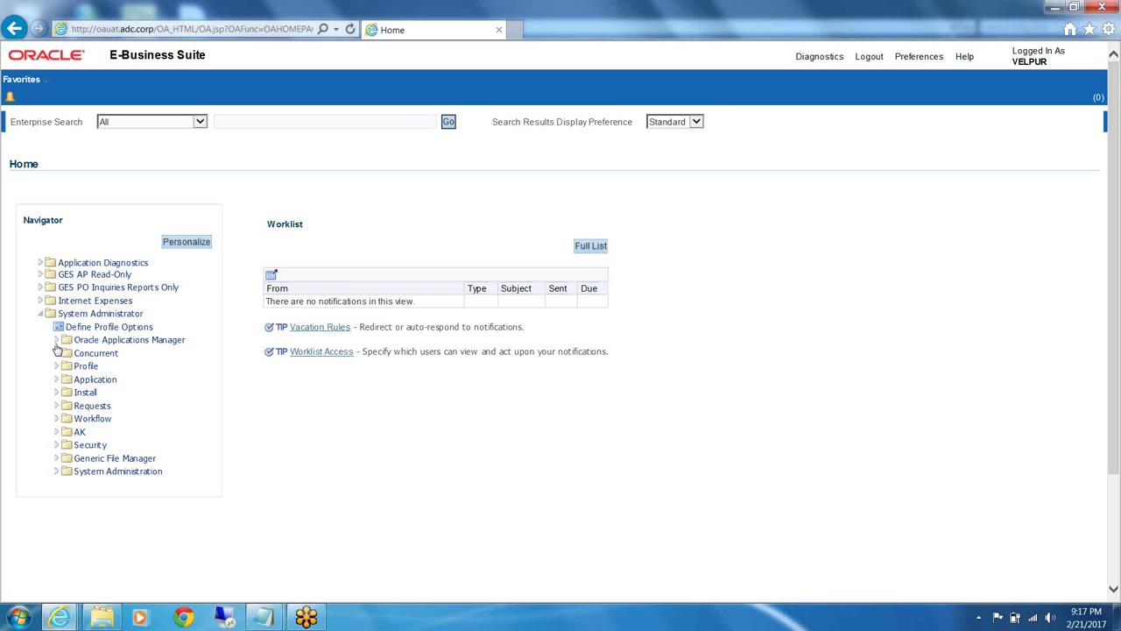
left_click(57, 341)
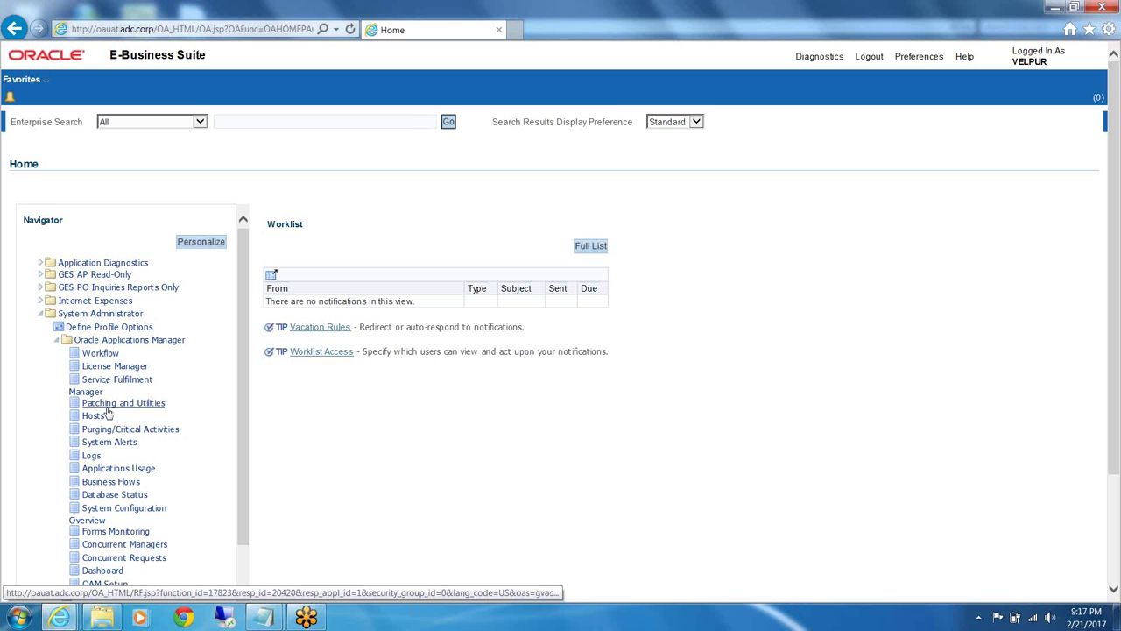
left_click(57, 350)
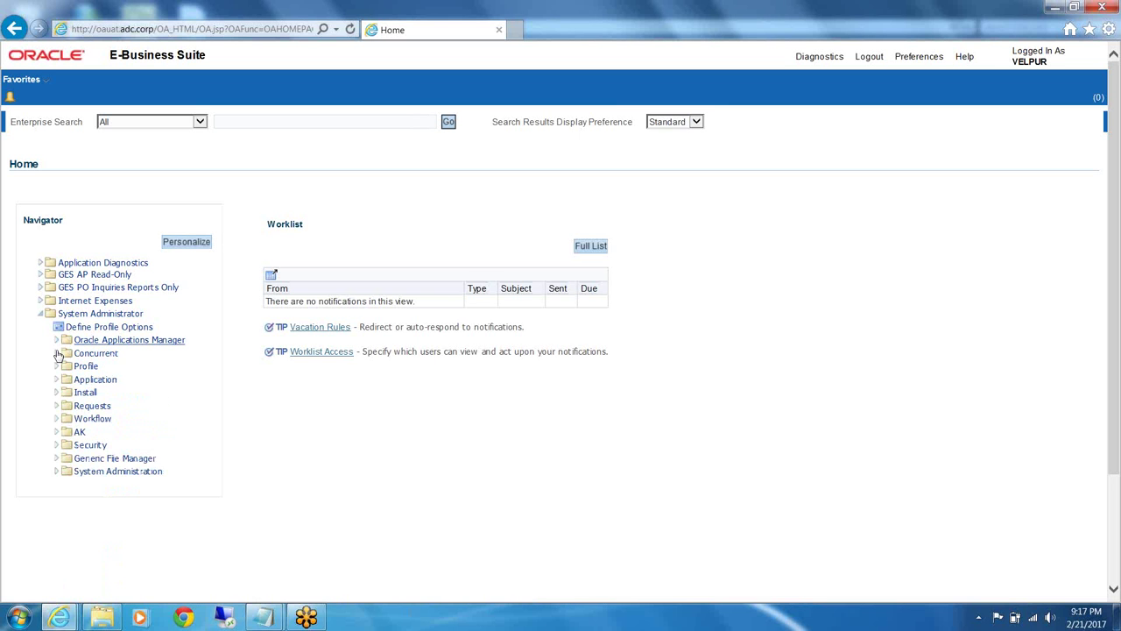
left_click(55, 445)
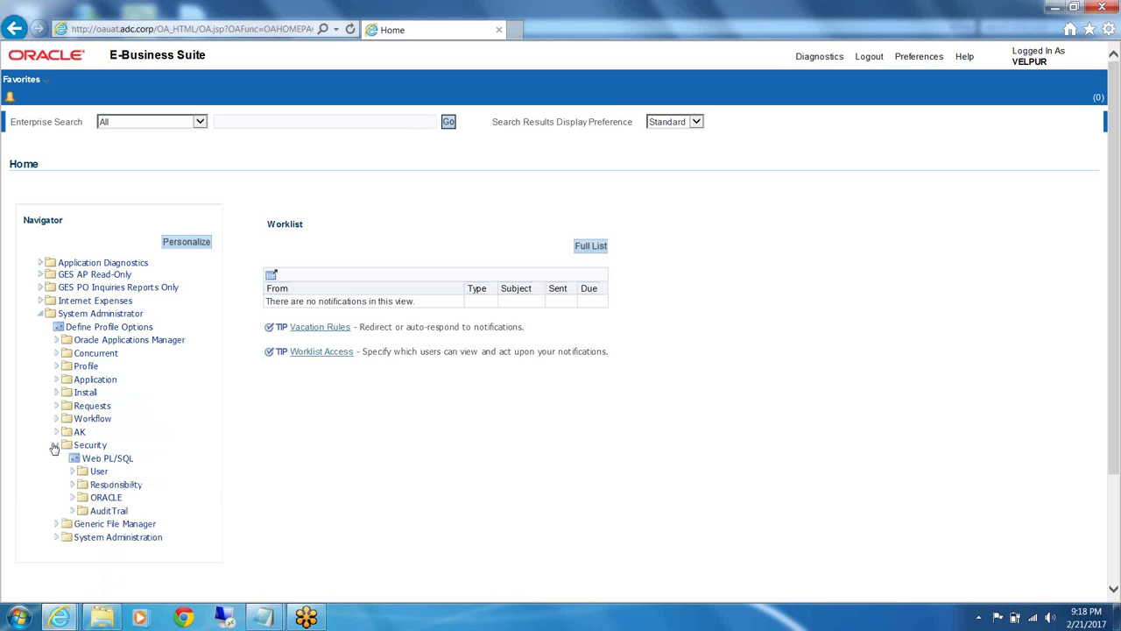
left_click(91, 478)
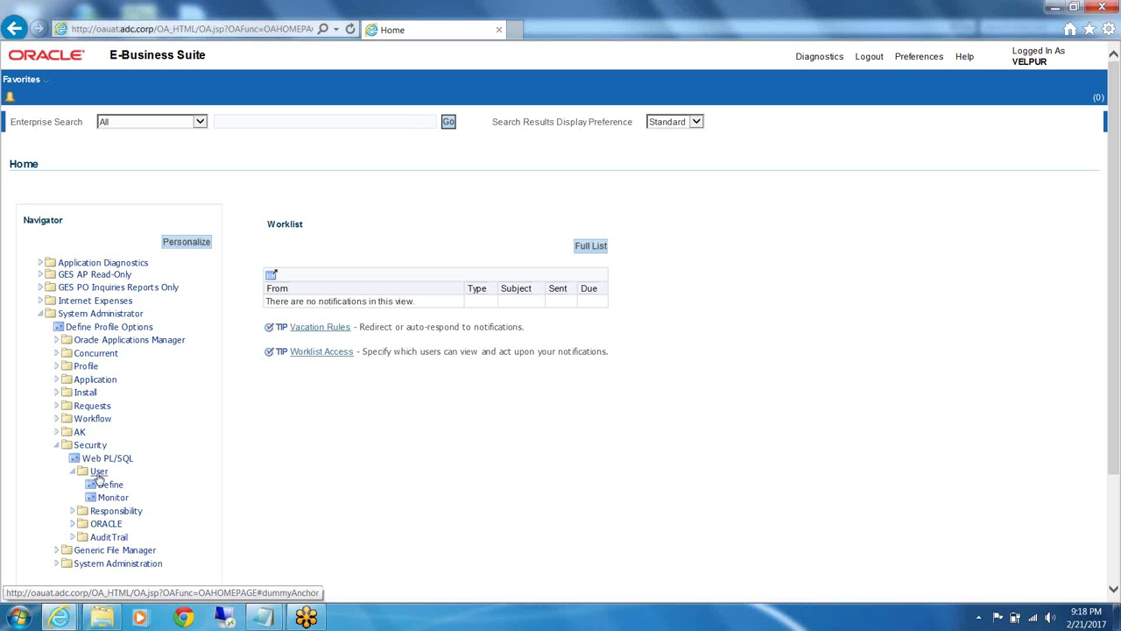
left_click(109, 486)
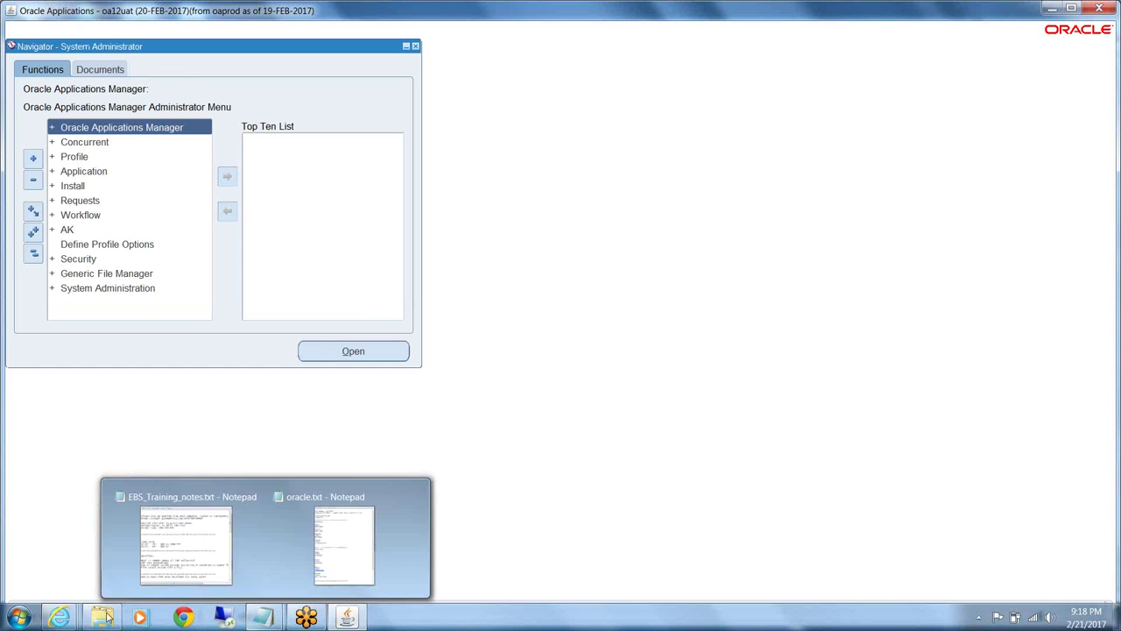
mouse_move(67, 620)
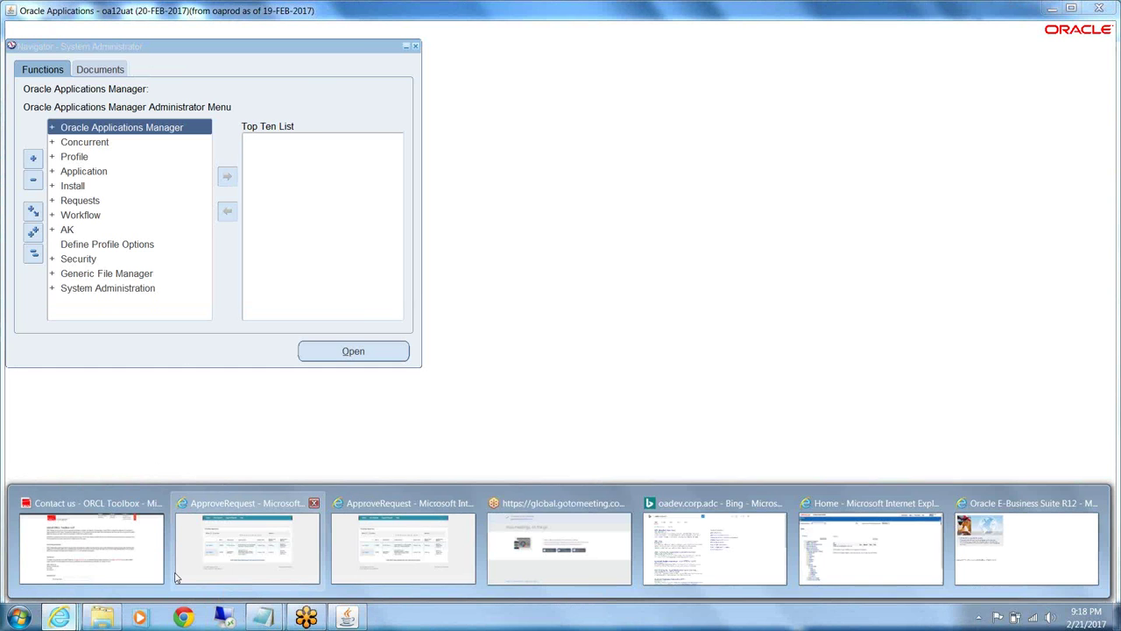
Show the ApproveRequest page, then switch to the E-Business Suite Home page
left_click(175, 576)
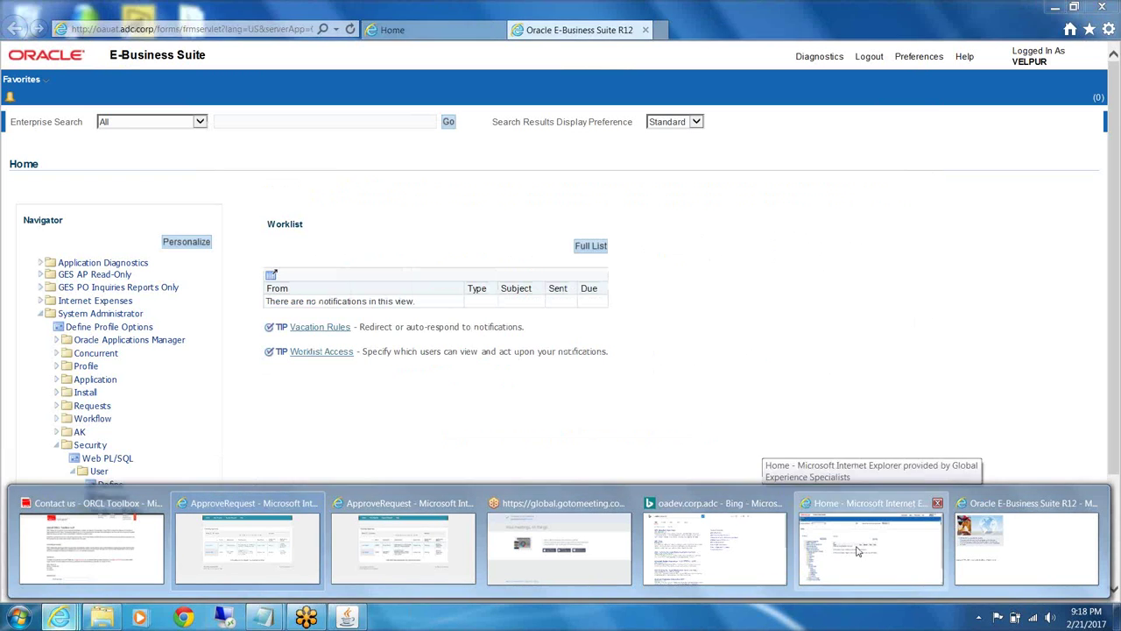
left_click(867, 552)
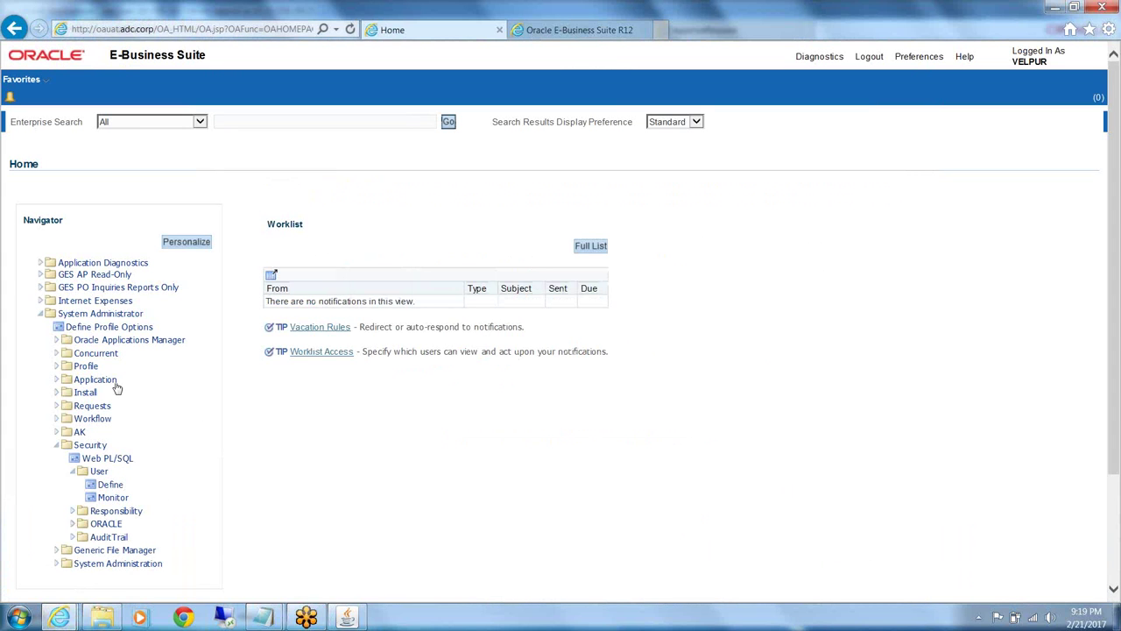
left_click(97, 482)
left_click(112, 497)
mouse_move(268, 621)
mouse_move(357, 617)
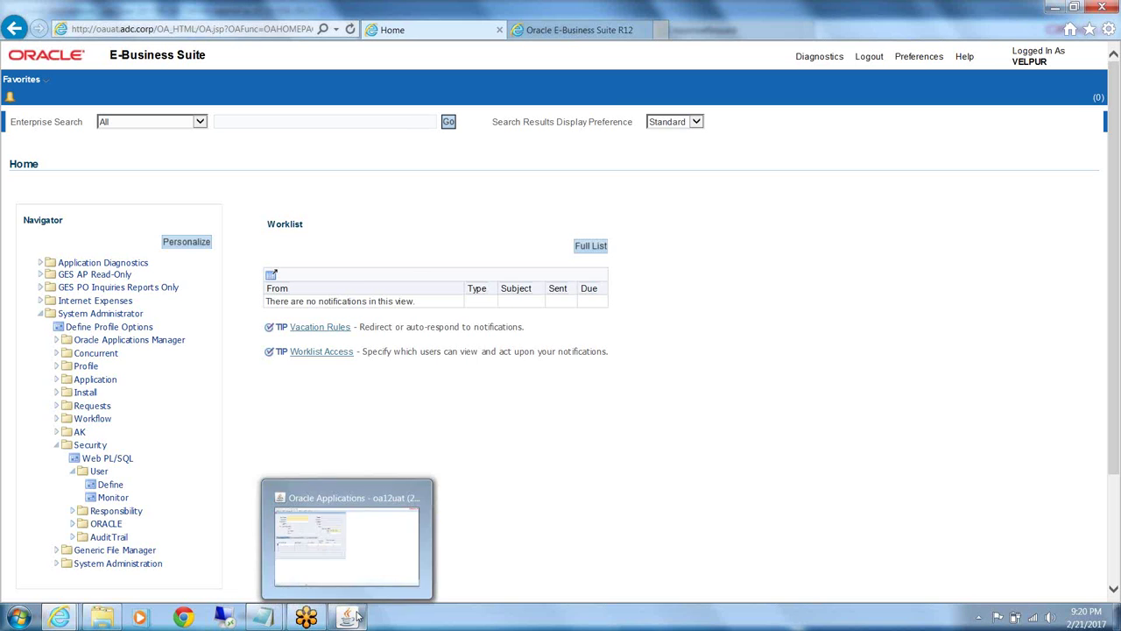
Expand Security > User in the forms Navigator and reposition the blank Users form in front
left_click(357, 617)
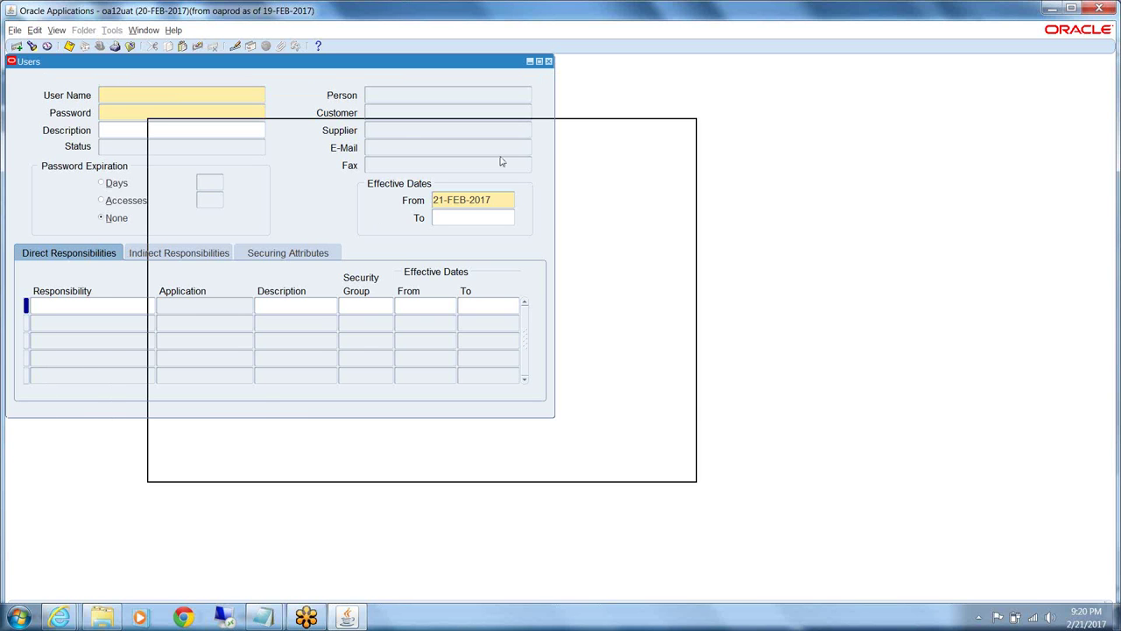
left_click_drag(501, 162, 502, 160)
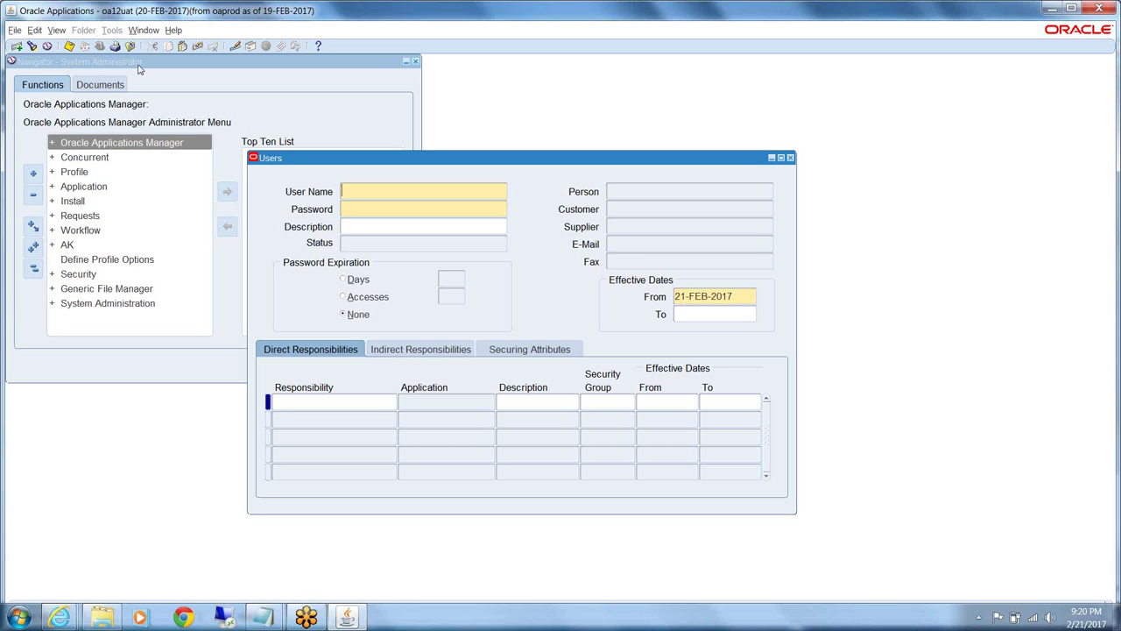
left_click(54, 275)
left_click(54, 275)
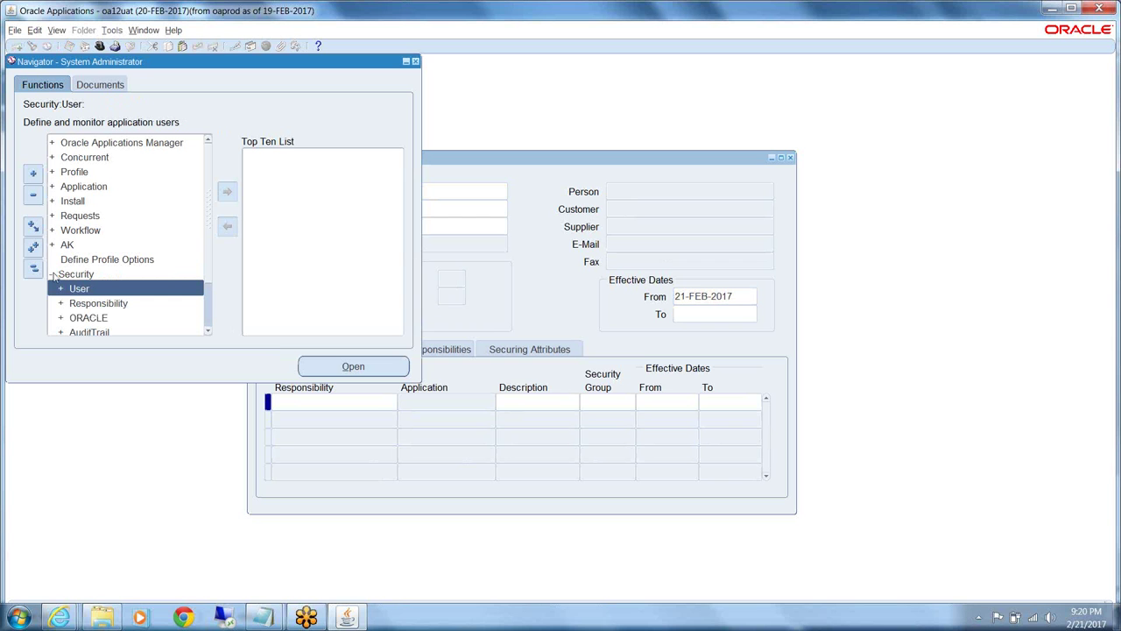
double_click(78, 288)
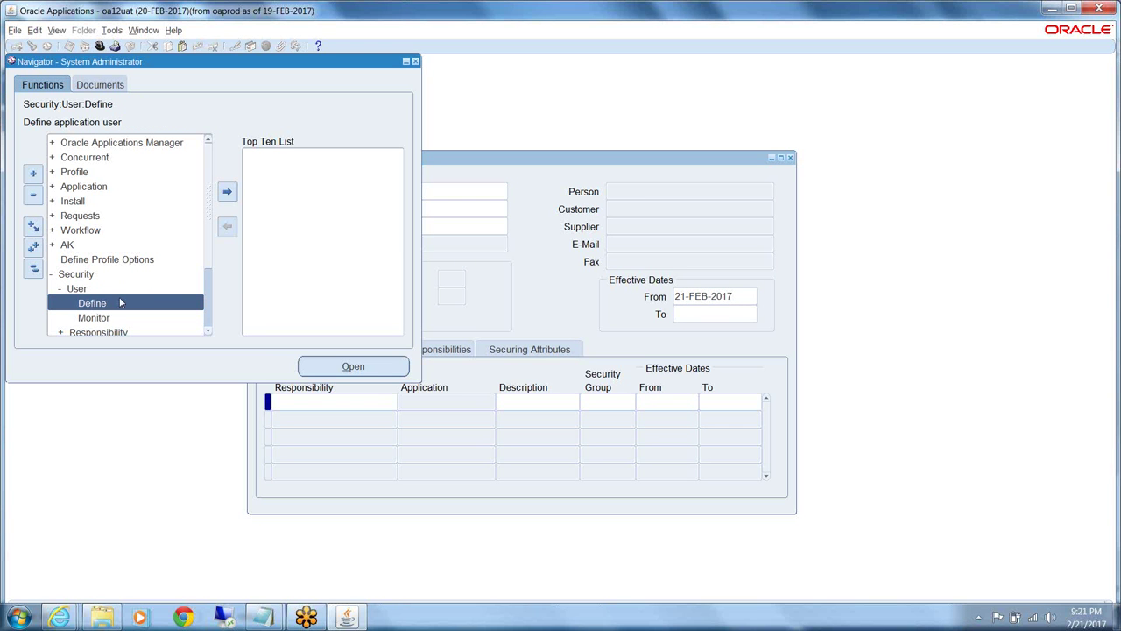
left_click(538, 161)
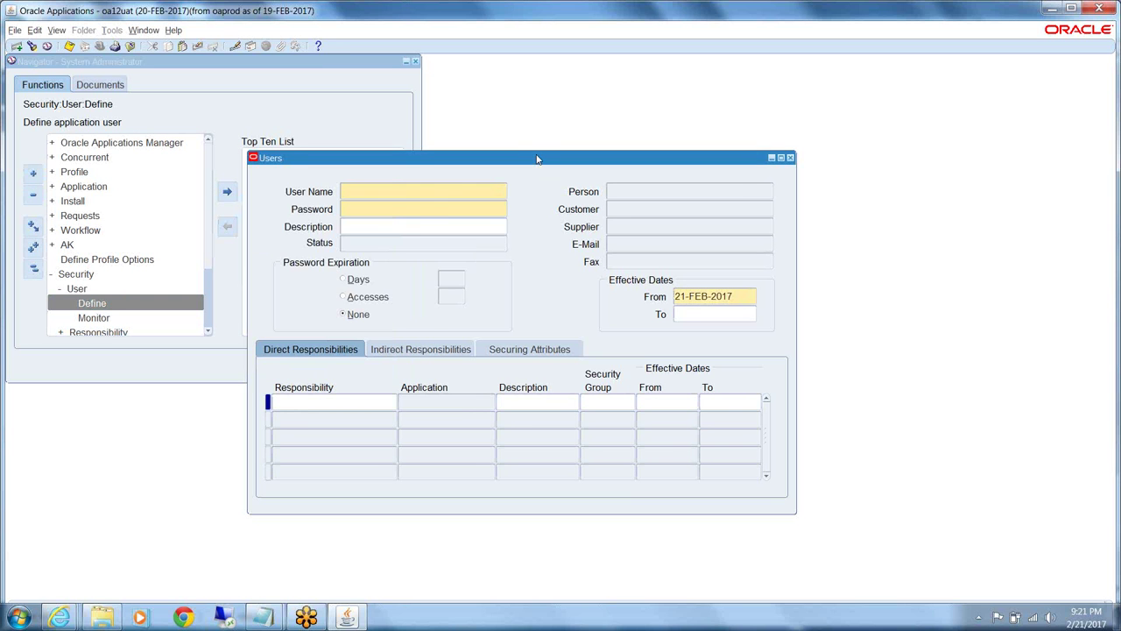
left_click_drag(538, 160, 631, 72)
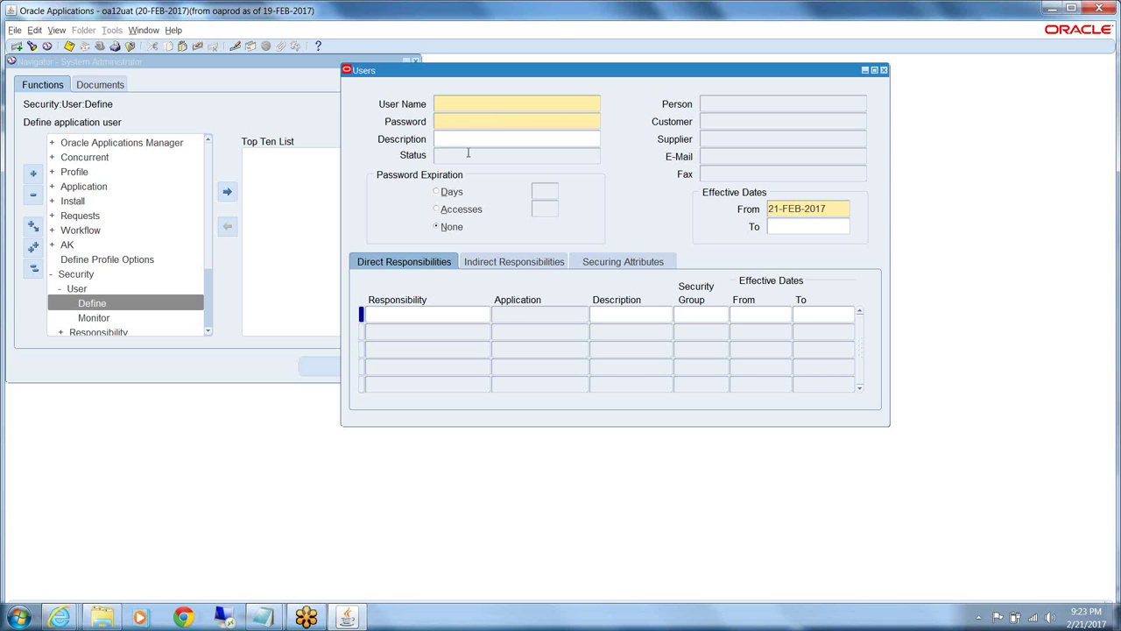
key("F11")
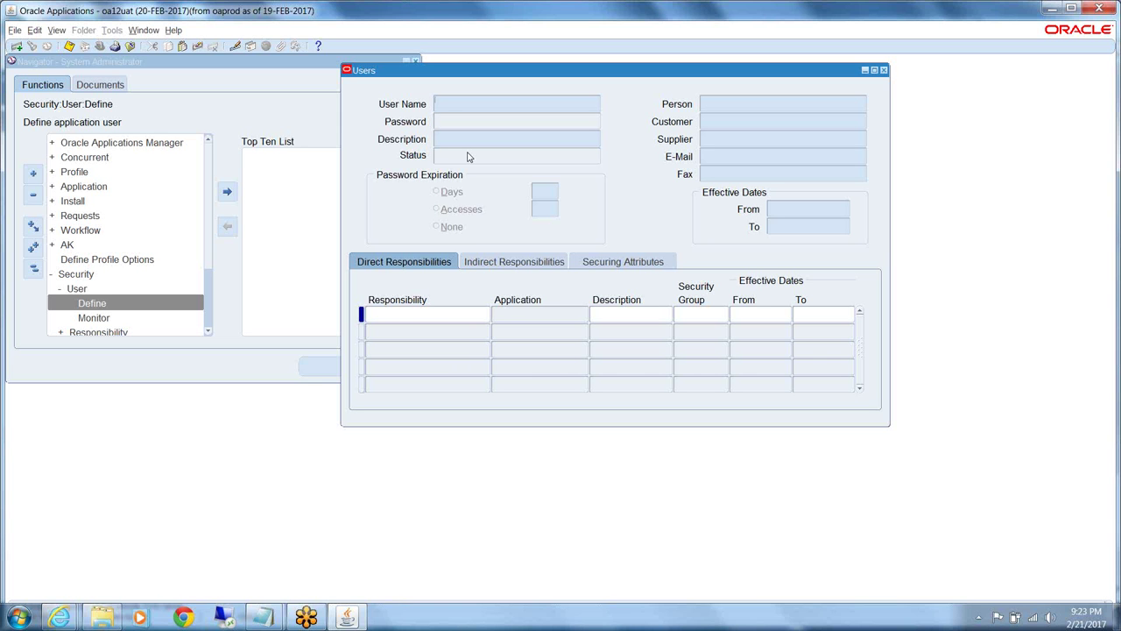
type("%")
type("VEL%")
key("ctrl+F11")
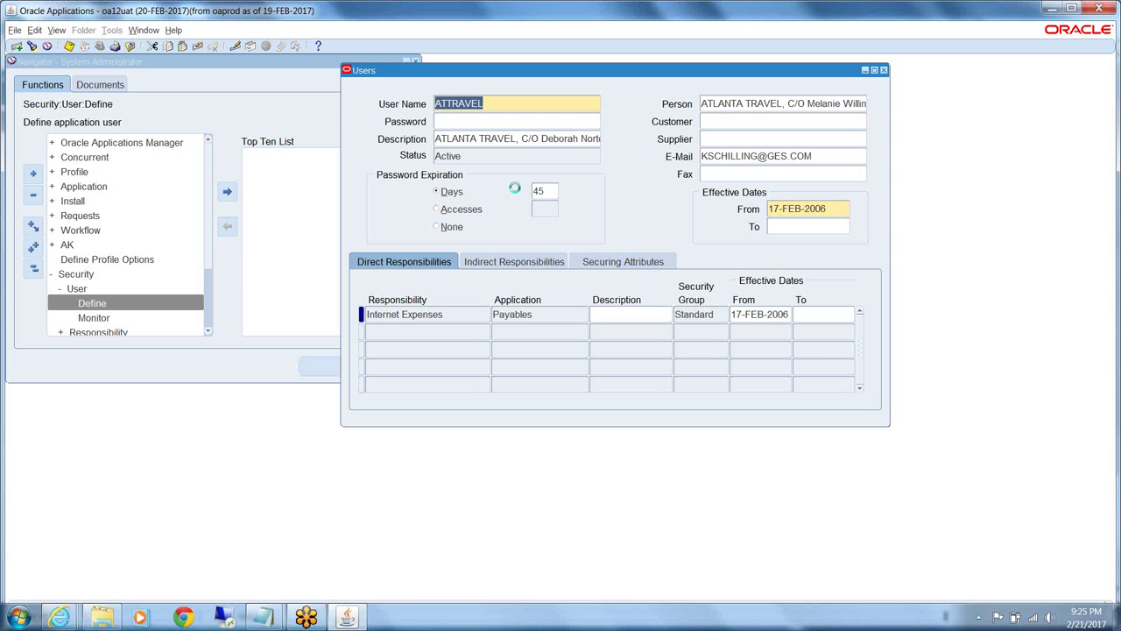
key("Down")
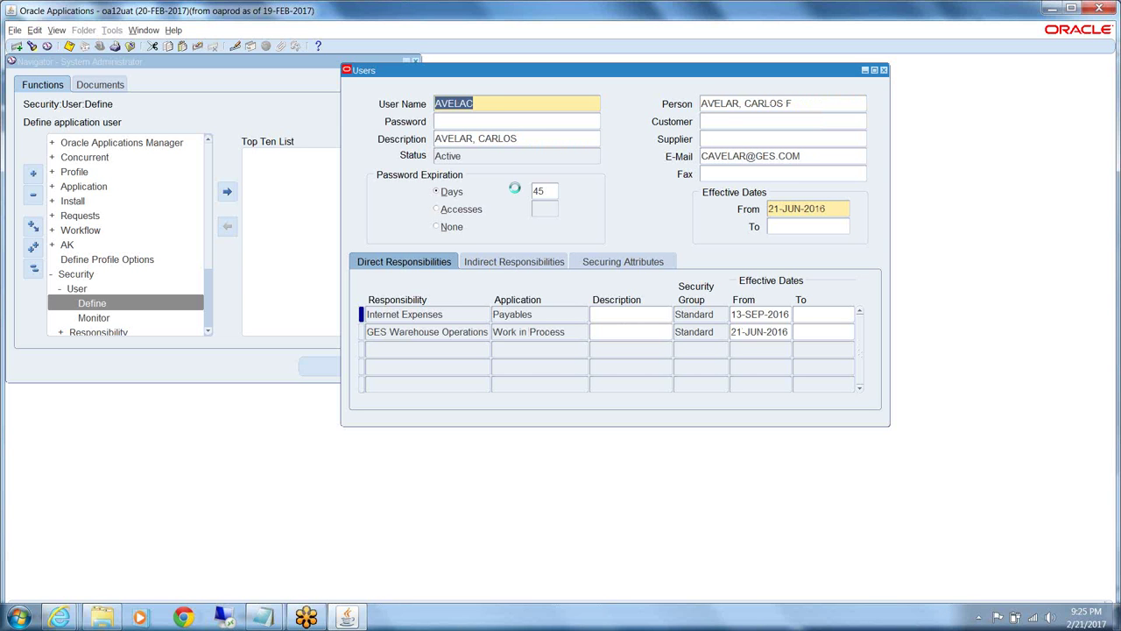
Step through the ATTRAVEL, AVELAC, CETRAVEL, DATRAVEL and DCTRAVEL user records, then clear the form
key("Down")
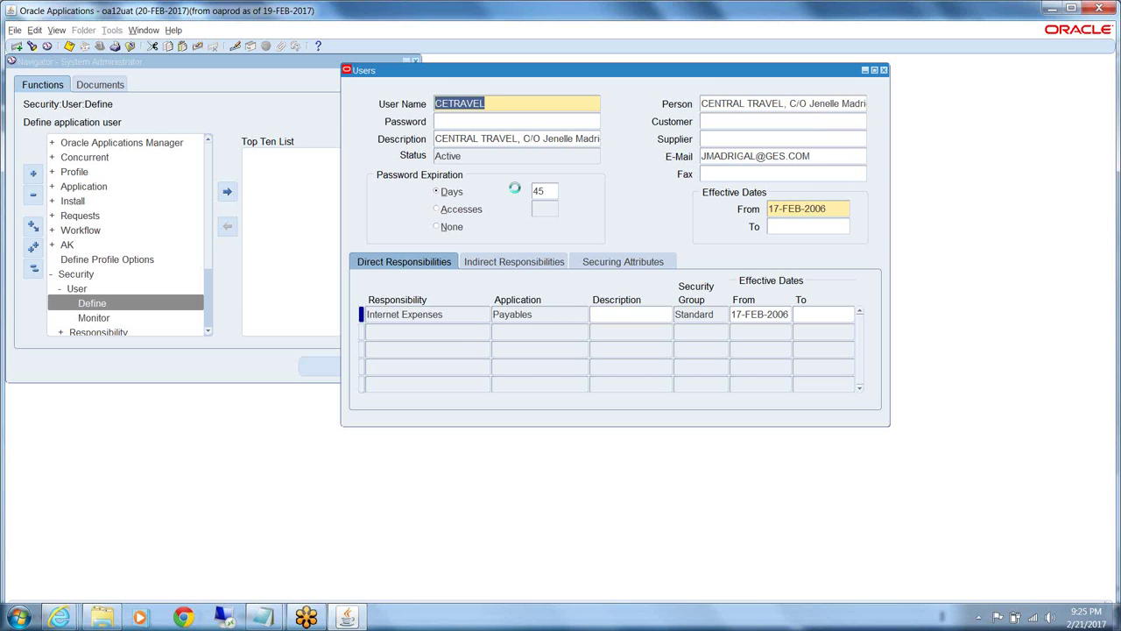
key("Up")
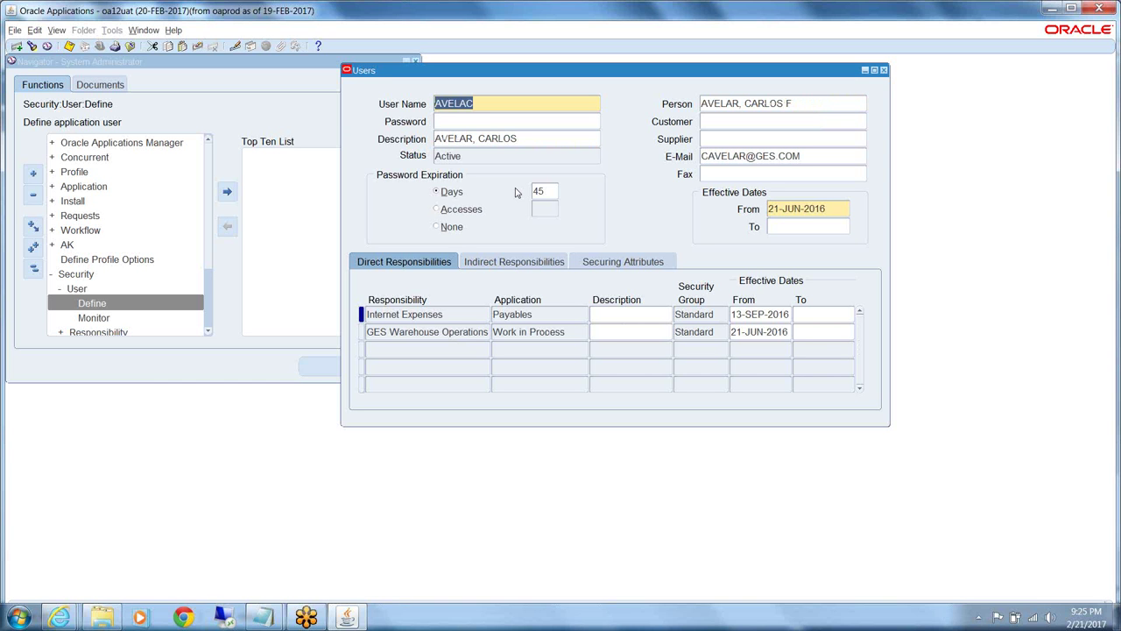
key("Up")
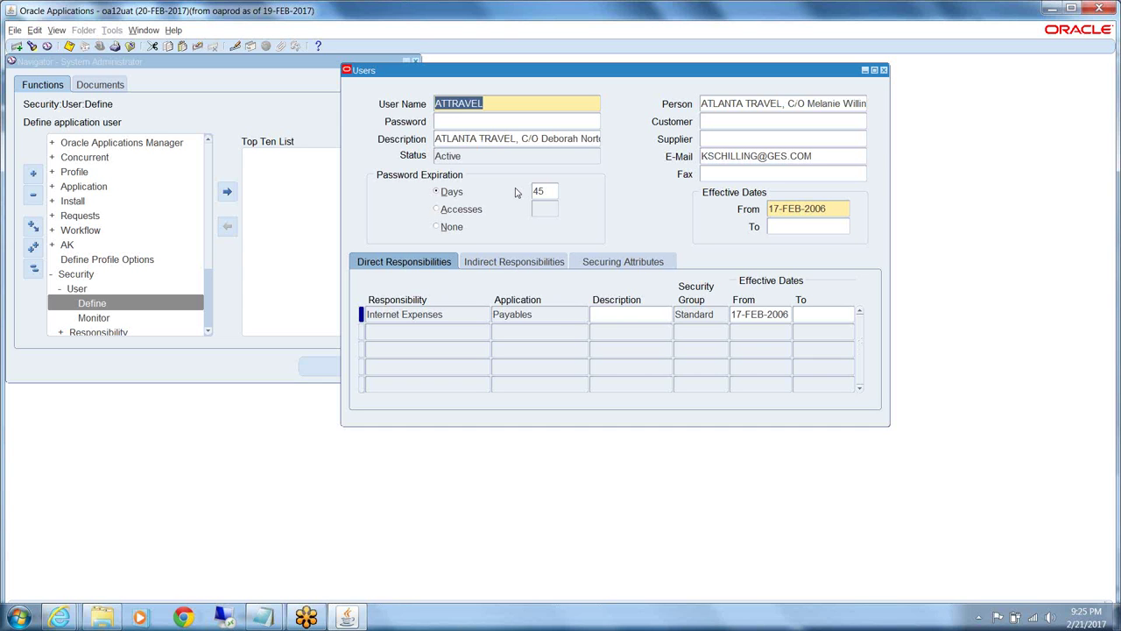
key("Down")
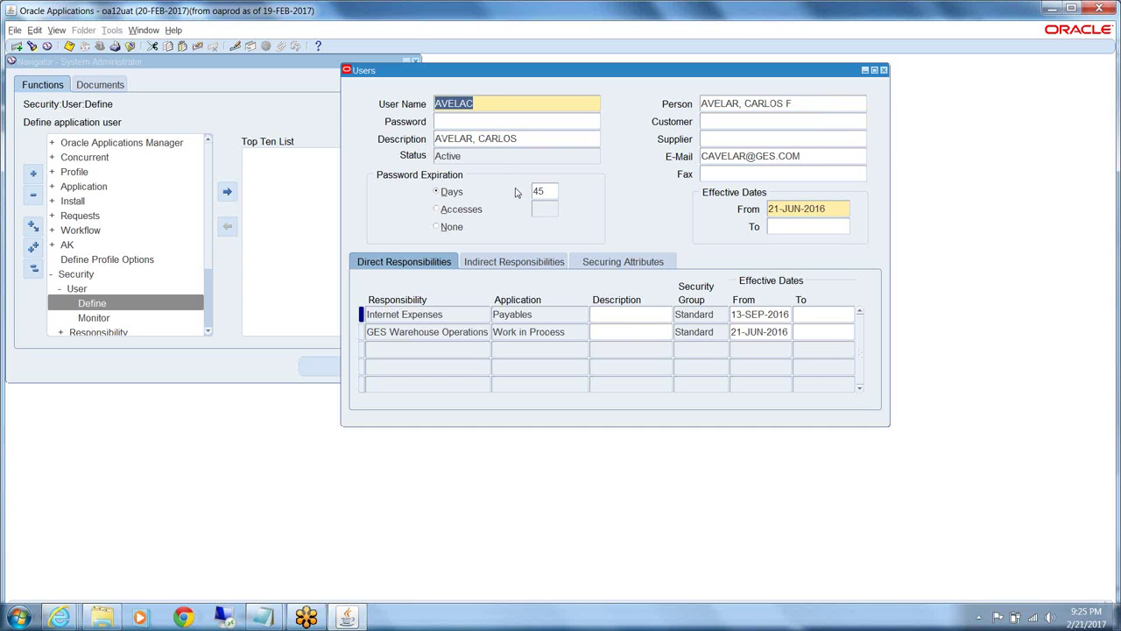
key("Down")
key("Down")
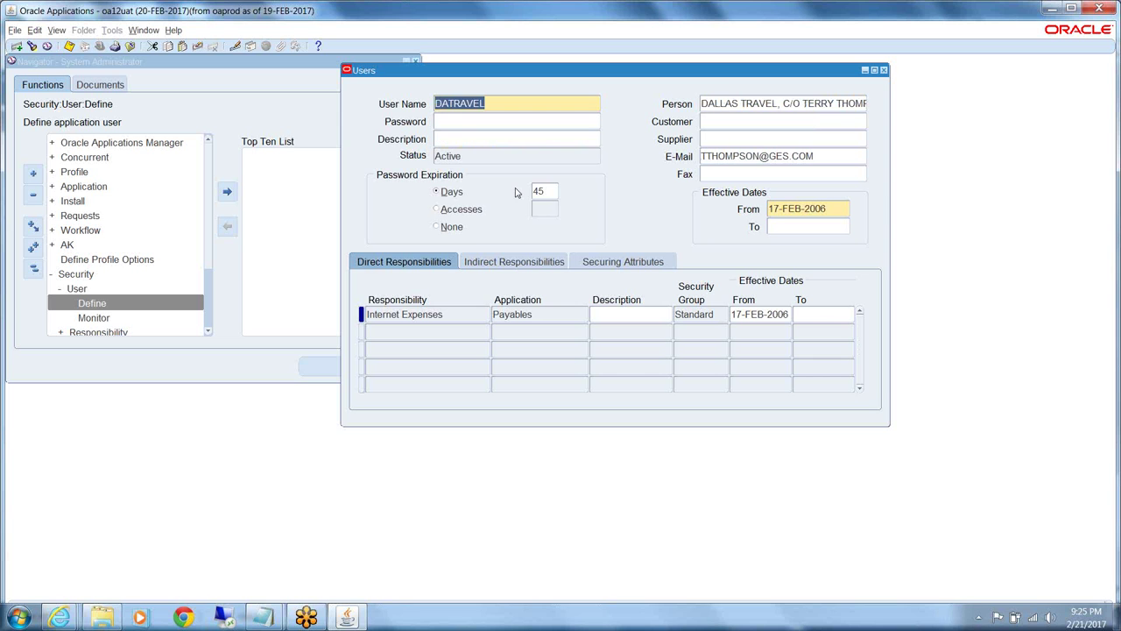
key("Down")
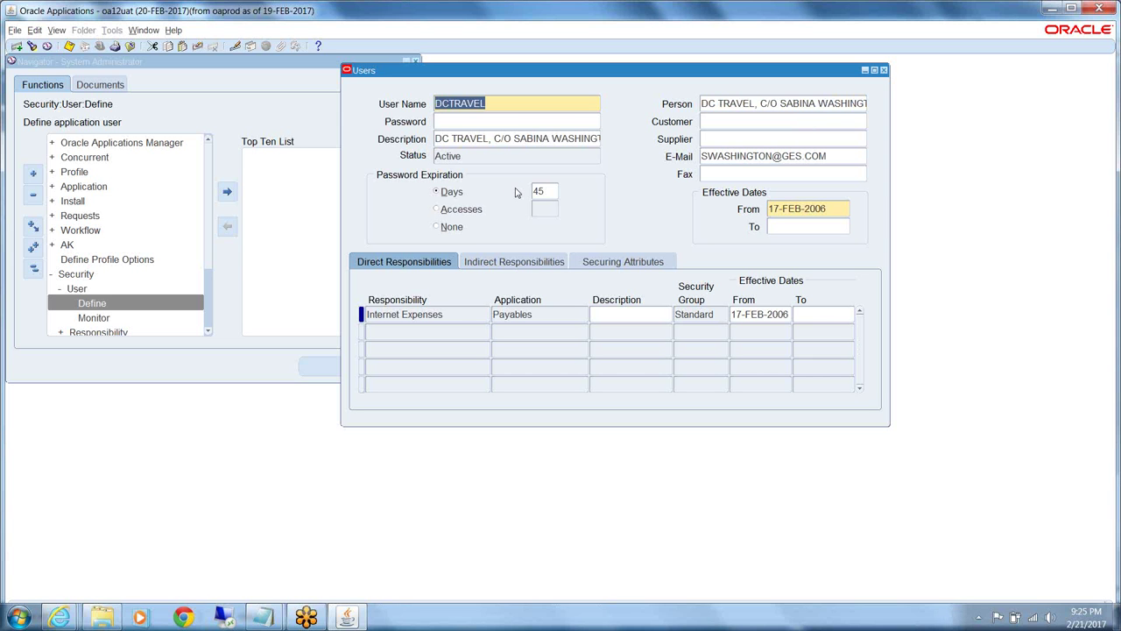
key("Down")
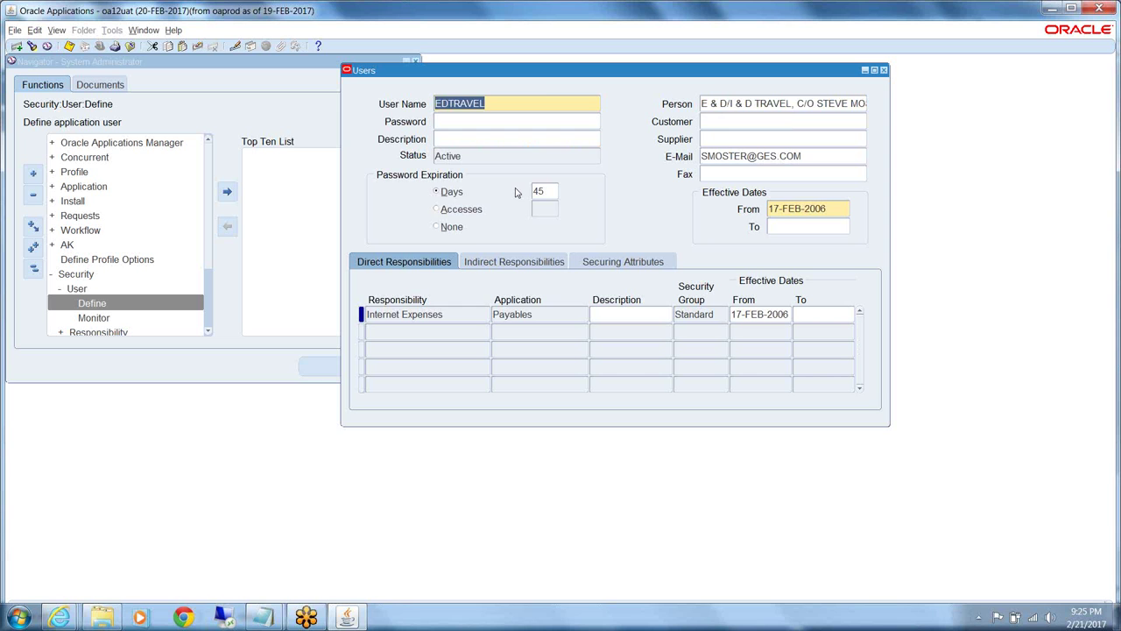
key("Down")
Query the Users form for user names matching VELP%
type("V")
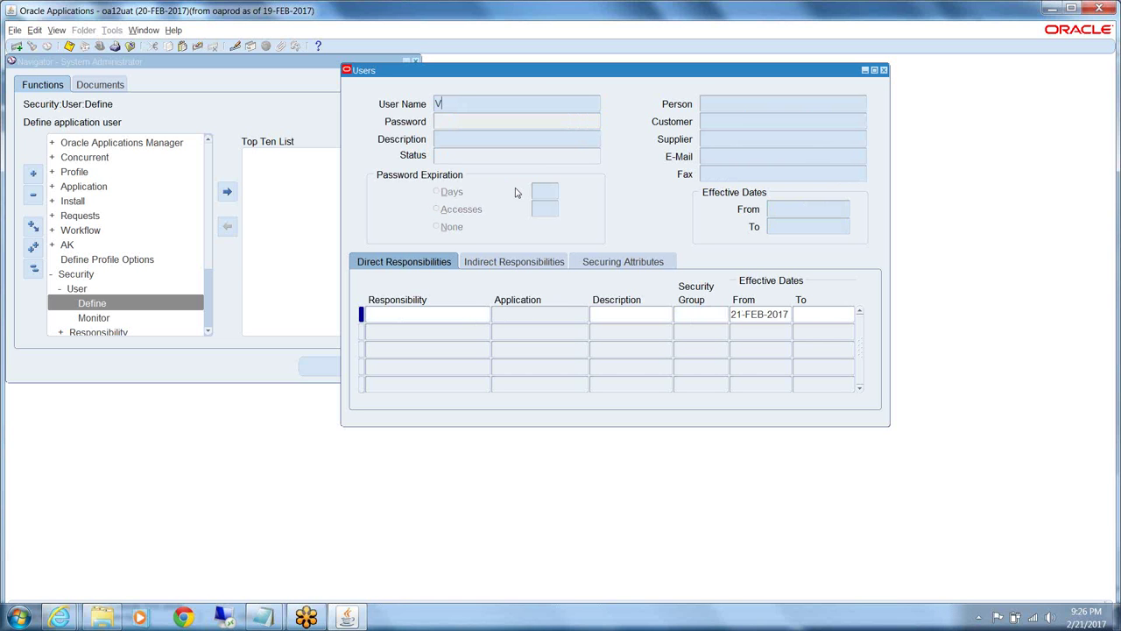
type("ELP%")
key("ctrl+F11")
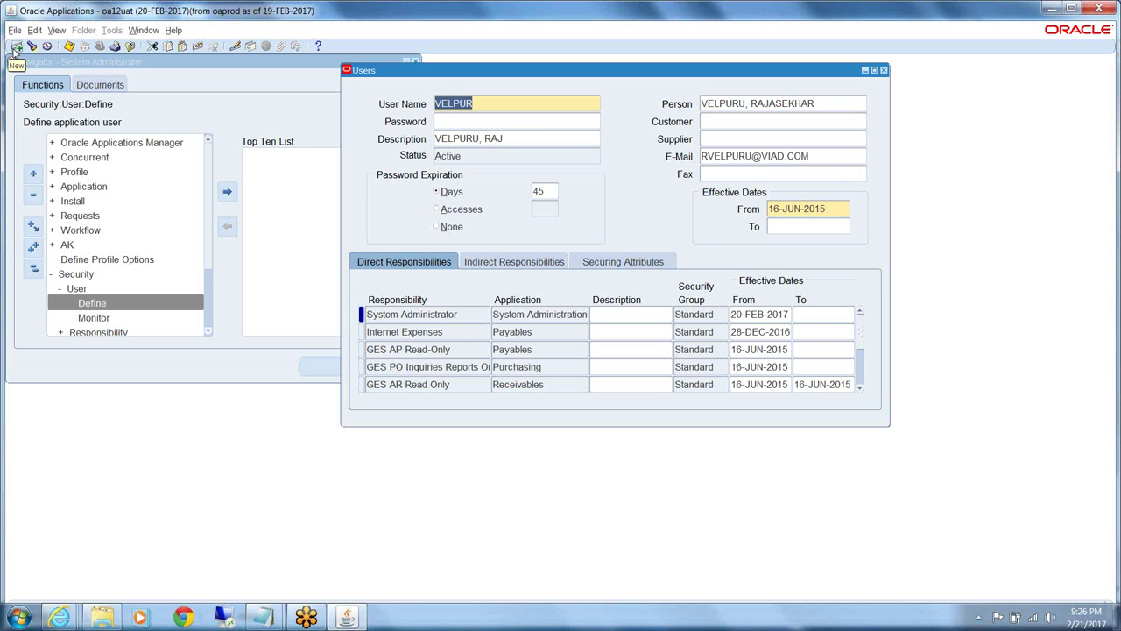
Create a new user record with User Name NM
left_click(15, 50)
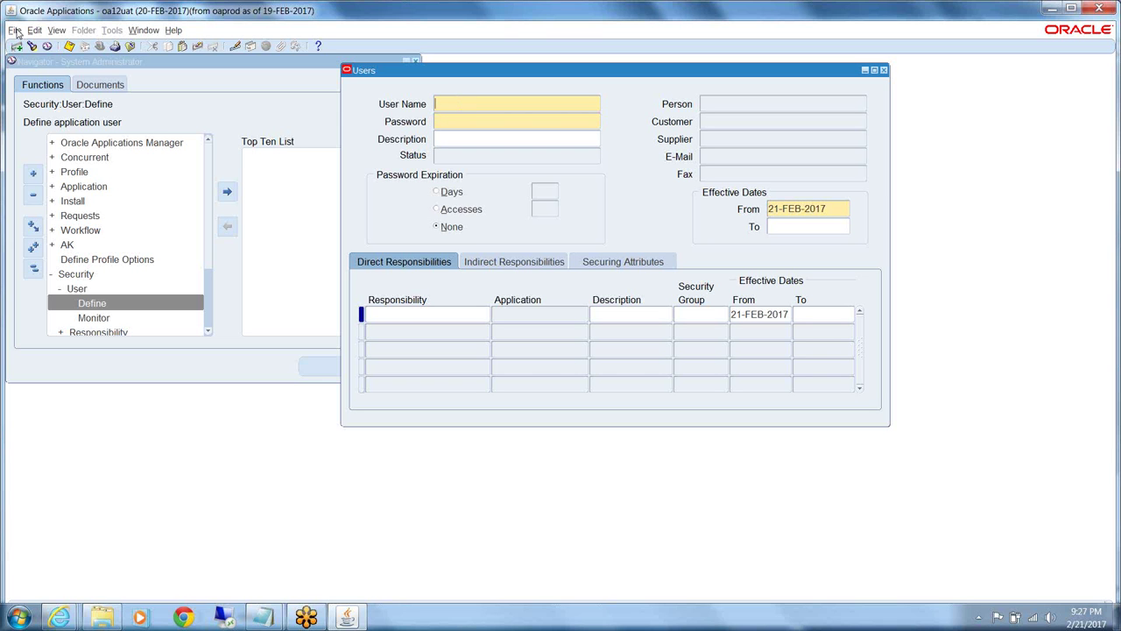
left_click(15, 30)
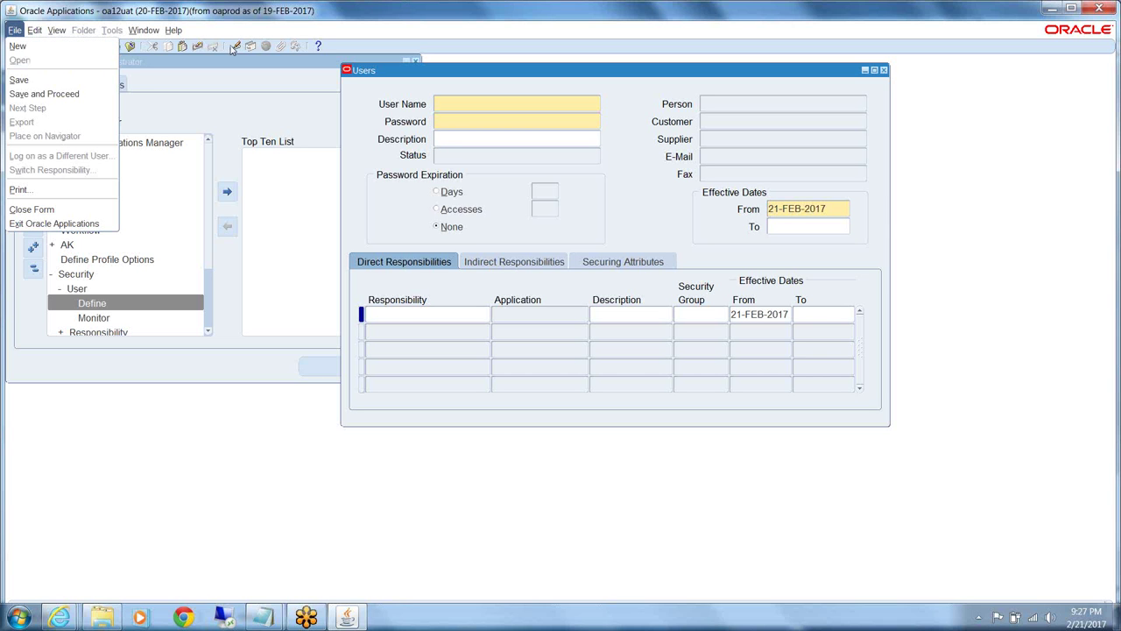
left_click(464, 101)
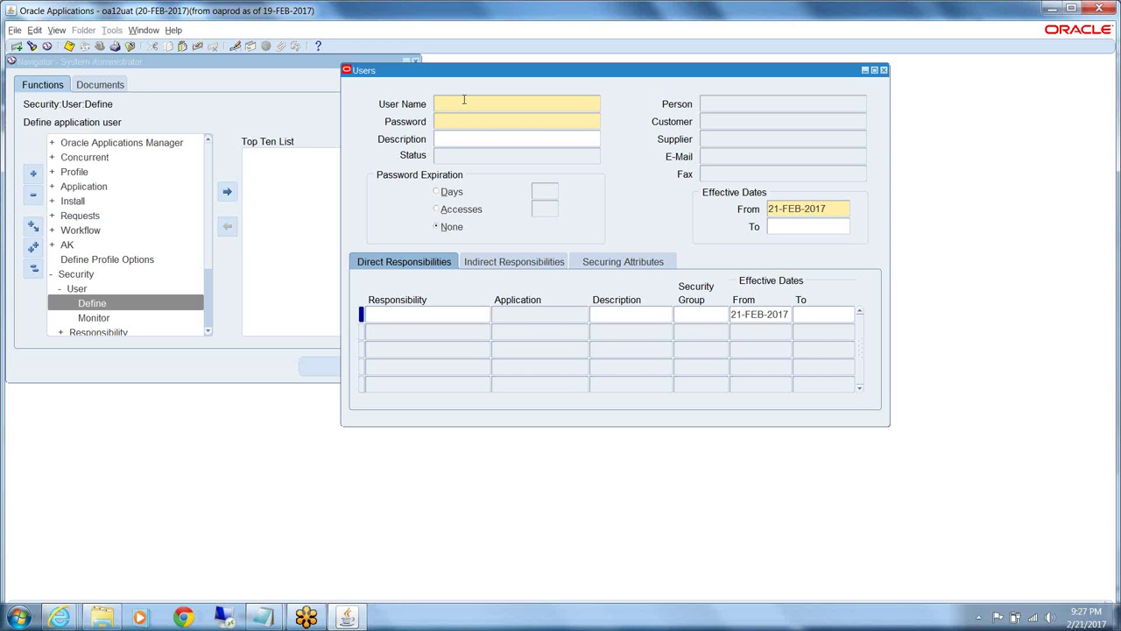
type("NM")
Enter and re-enter a password for NM, getting the APP-FND-00002 letter-and-number rejection
left_click(496, 118)
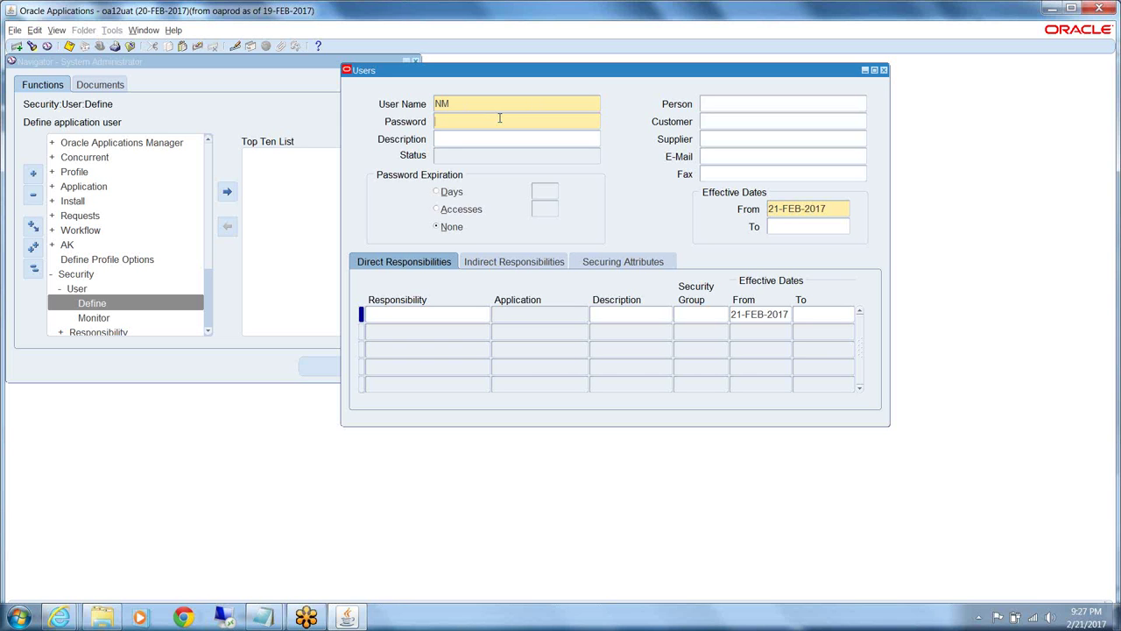
type("*******")
key("Tab")
double_click(460, 13)
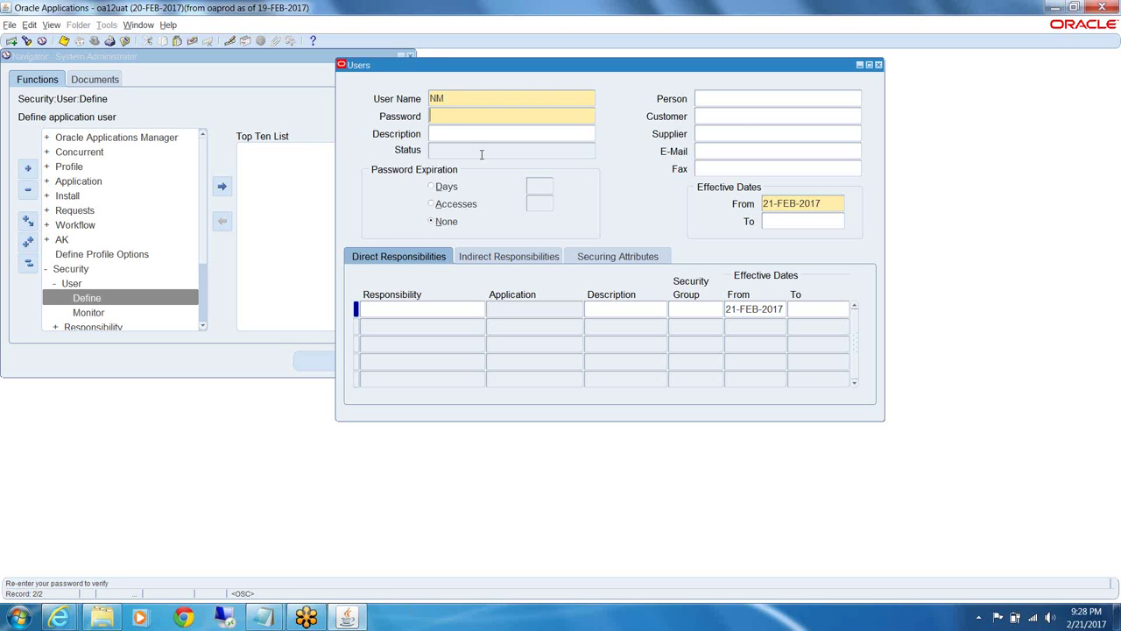
type("*******")
key("Tab")
key("Tab")
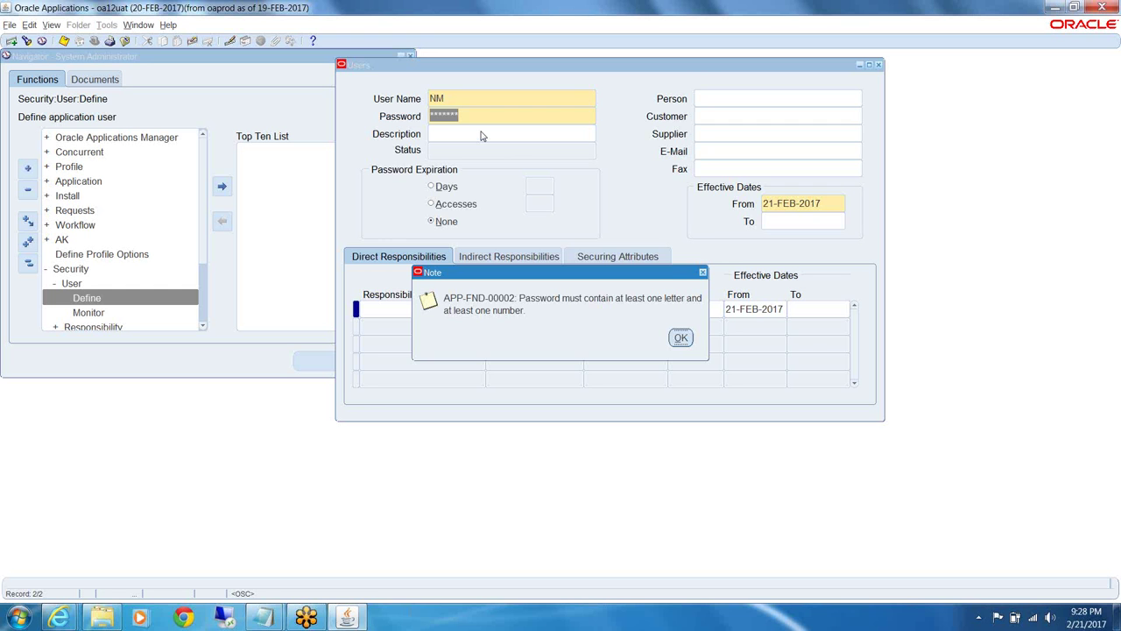
Dismiss the APP-FND-00002 note and enter a new password for NM, confirming it
key("Return")
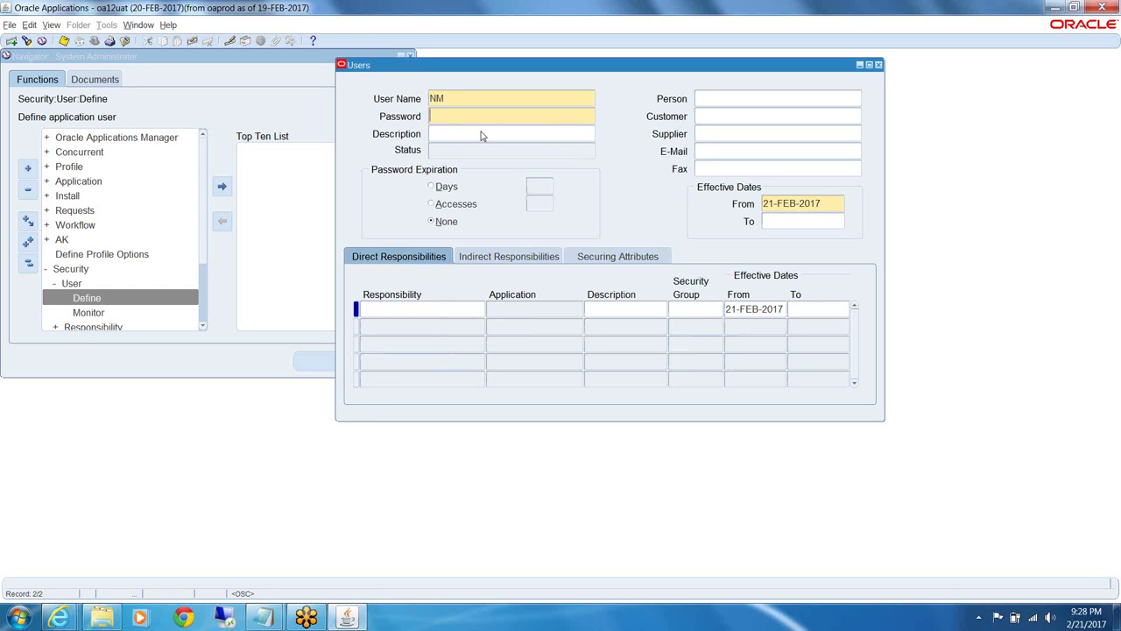
type("*******")
key("Tab")
type("*******")
key("Tab")
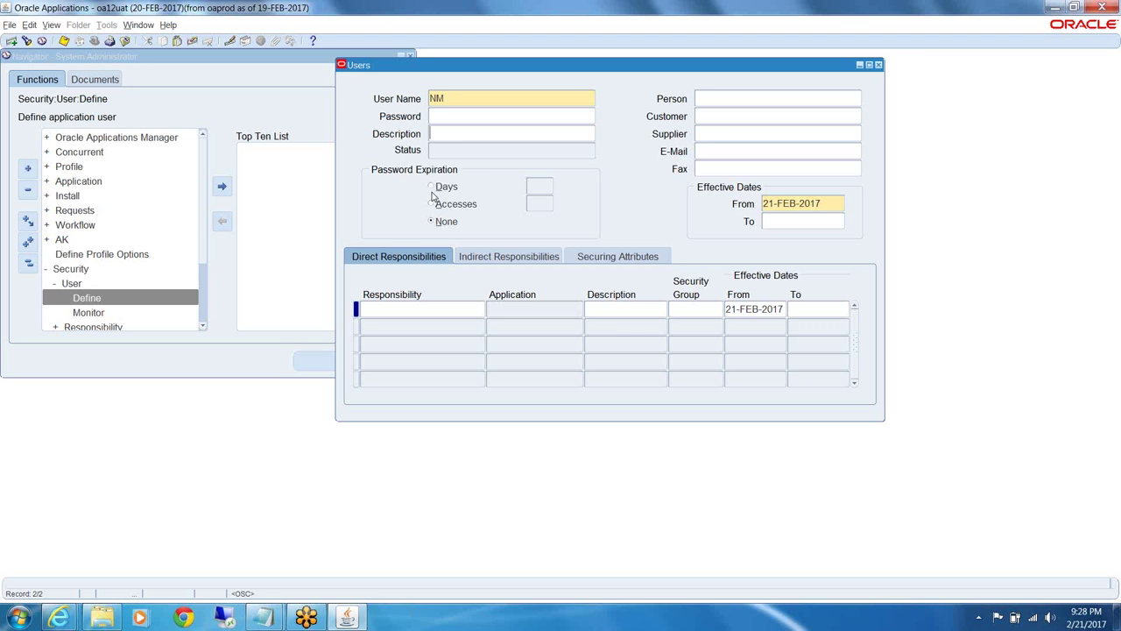
Enter the owner's name plus 'Account' as user NM's description, then choose Days password expiration
left_click(452, 134)
type("Nitins")
type("Account")
left_click(443, 188)
Select Days as user NM's password expiration type
left_click(433, 187)
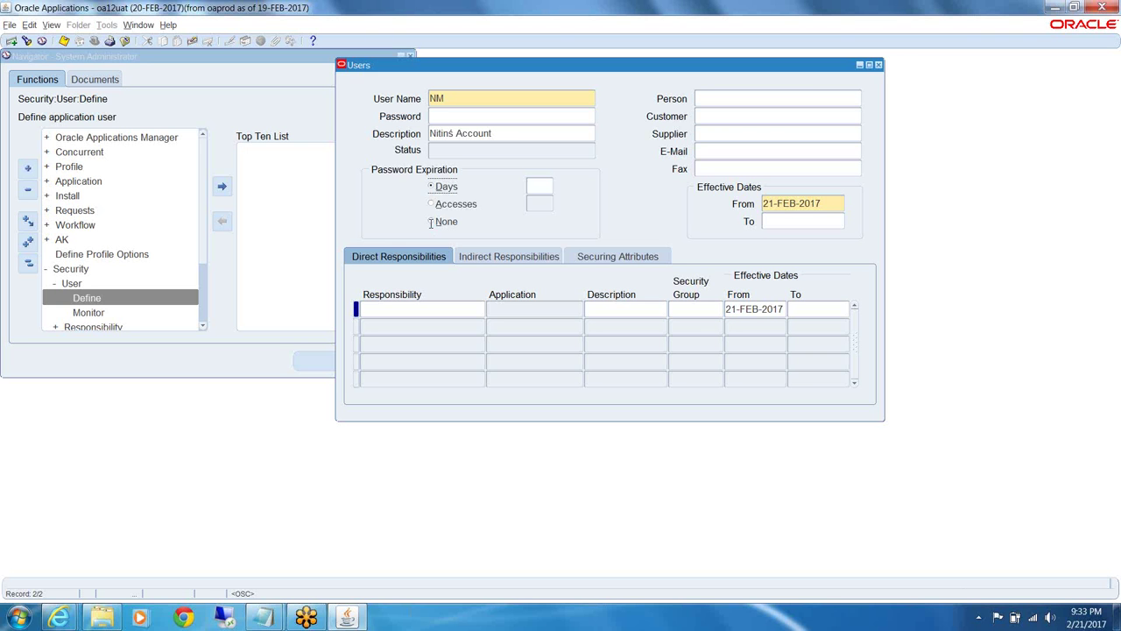
Enter 30 as the number of days before user NM's password expires
left_click(430, 222)
left_click(544, 188)
type("30")
Switch password expiration to Accesses, leaving the access count empty
left_click(432, 205)
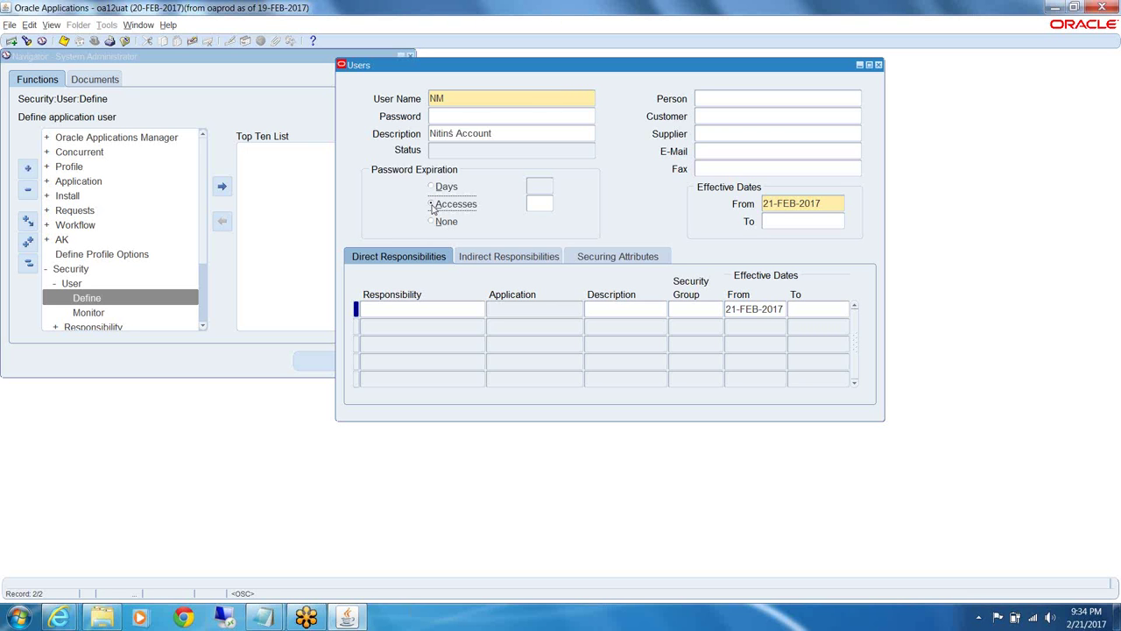
left_click(537, 202)
left_click(733, 101)
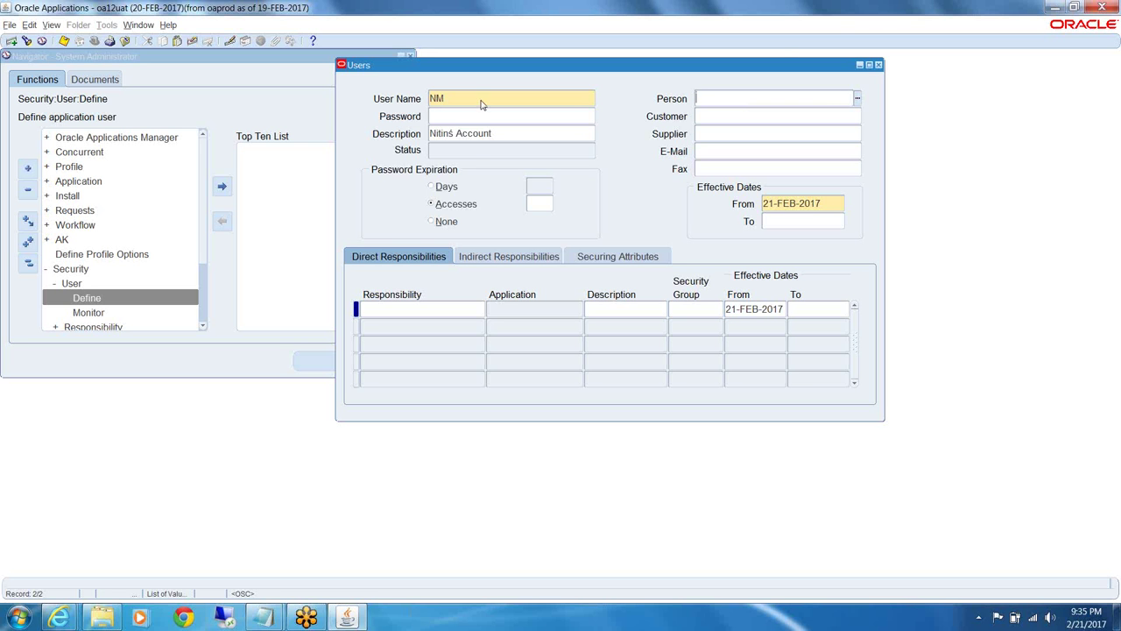
Enter a %-wildcard search pattern for the employee's name in the Person field
left_click(766, 102)
left_click(756, 99)
type("%")
key("BackSpace")
type("Ve")
key("BackSpace")
key("BackSpace")
type("%Velp%Raj%")
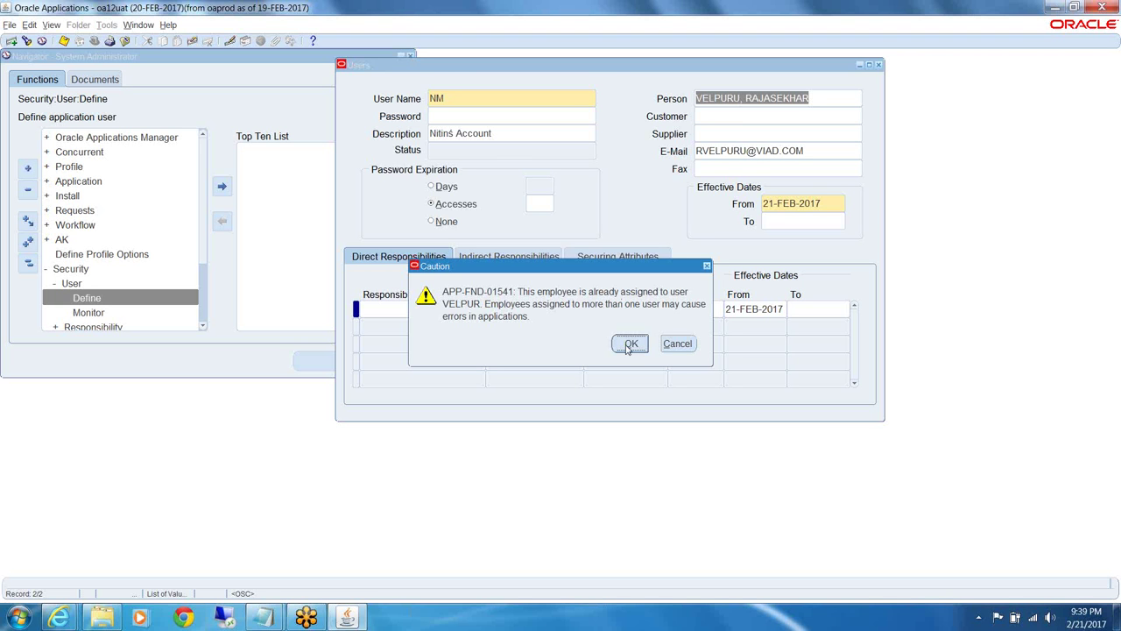
Cancel the duplicate-employee warning, clear Person, and leave Customer, Supplier and E-Mail empty
left_click(683, 345)
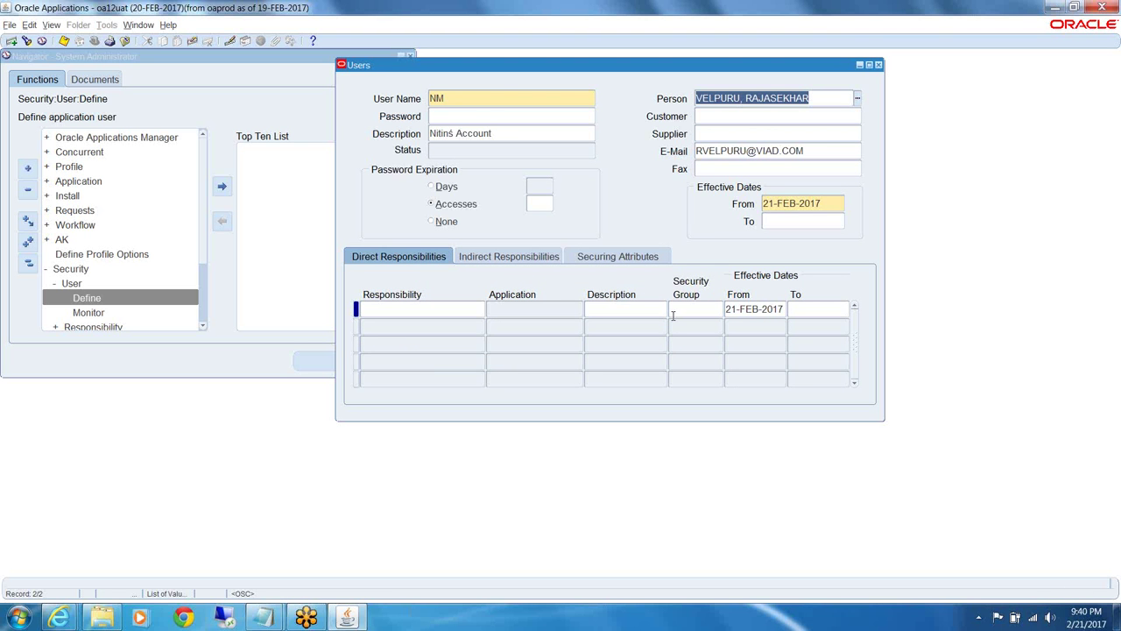
key("Delete")
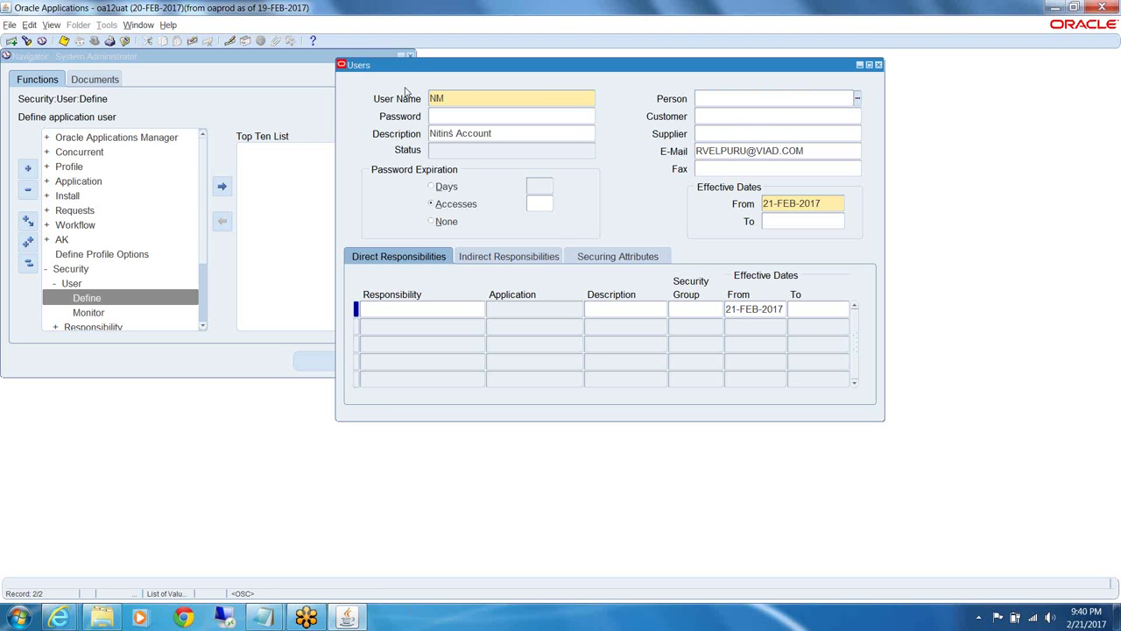
left_click(717, 123)
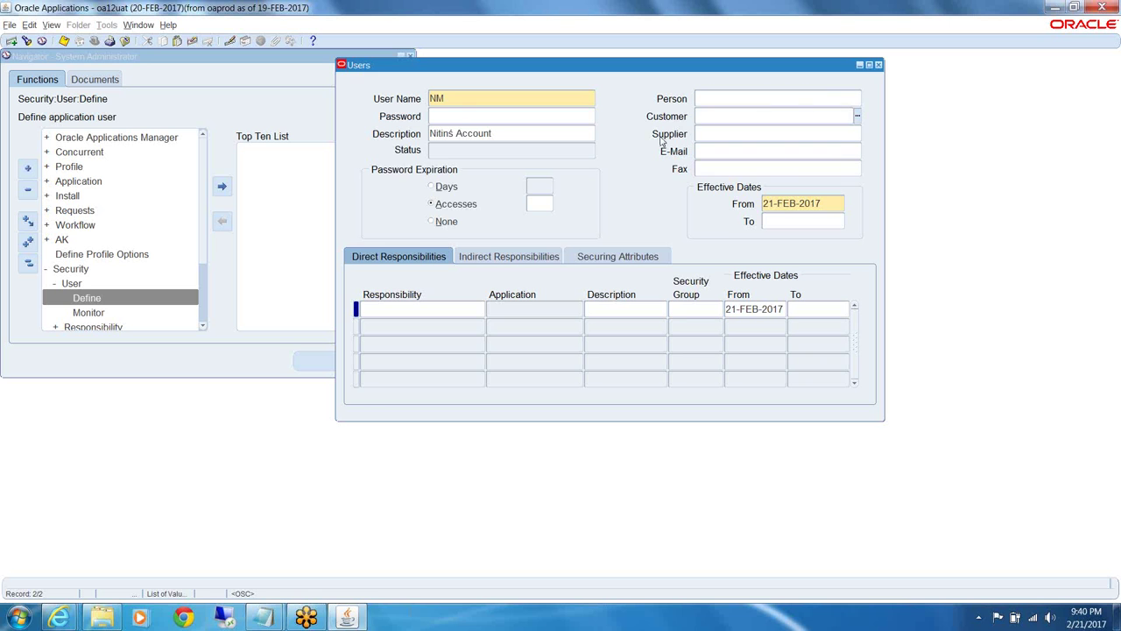
left_click(709, 134)
left_click(708, 154)
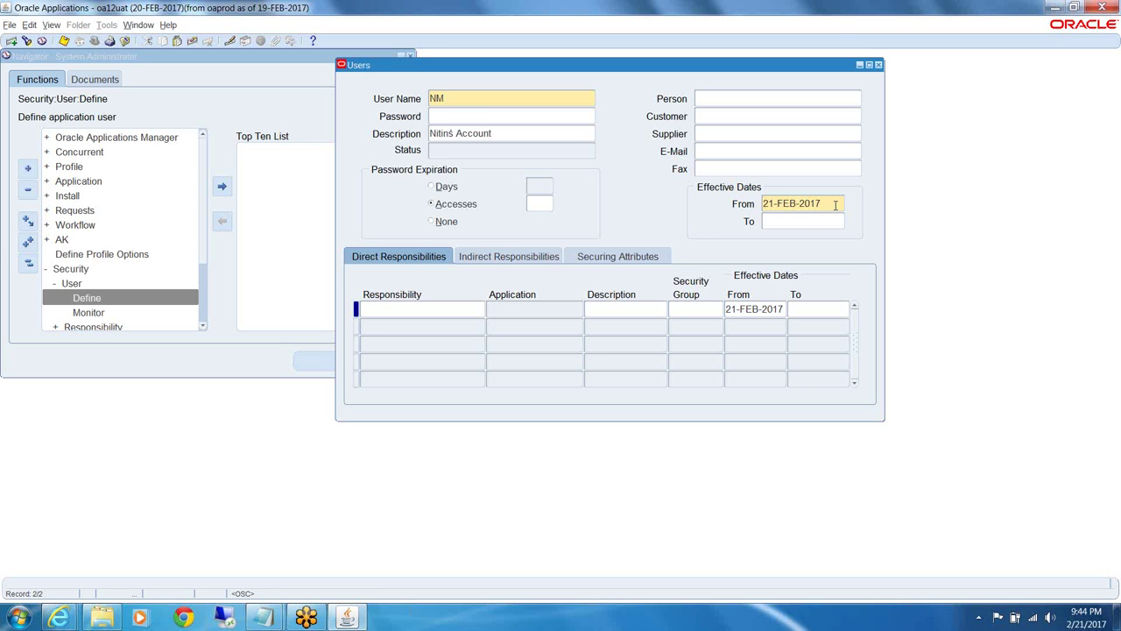
Move into the new user's To date field and bring up the Edit menu commands
left_click(790, 225)
left_click(9, 25)
left_click(8, 25)
left_click(28, 26)
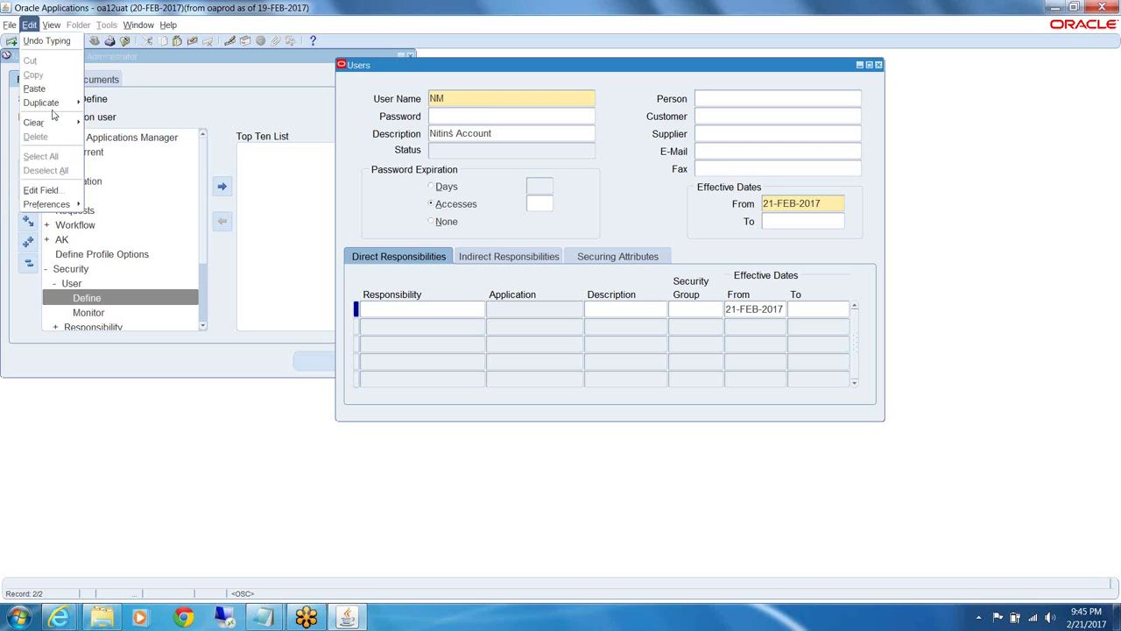
Clear the whole Users form with Edit > Clear > Form and discard the unsaved changes
mouse_move(48, 102)
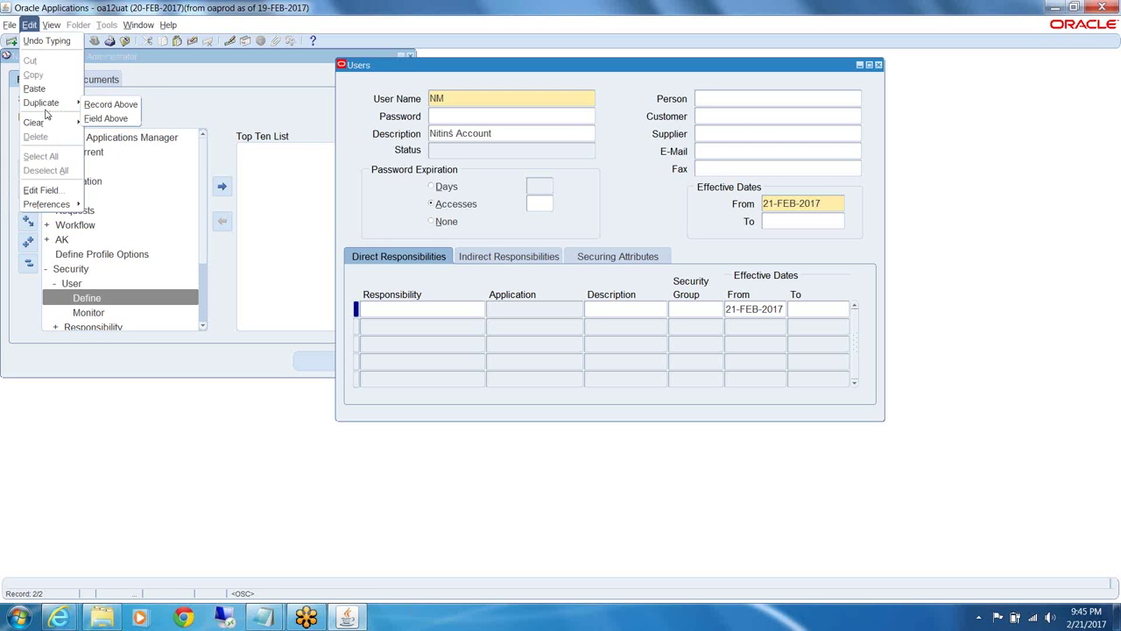
mouse_move(39, 124)
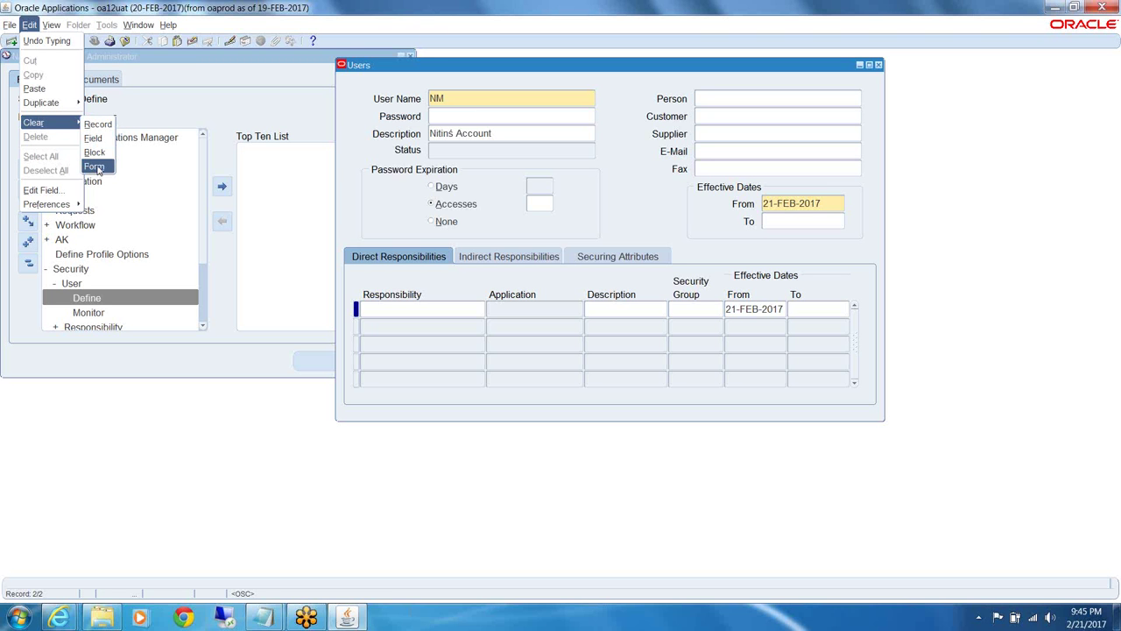
left_click(95, 166)
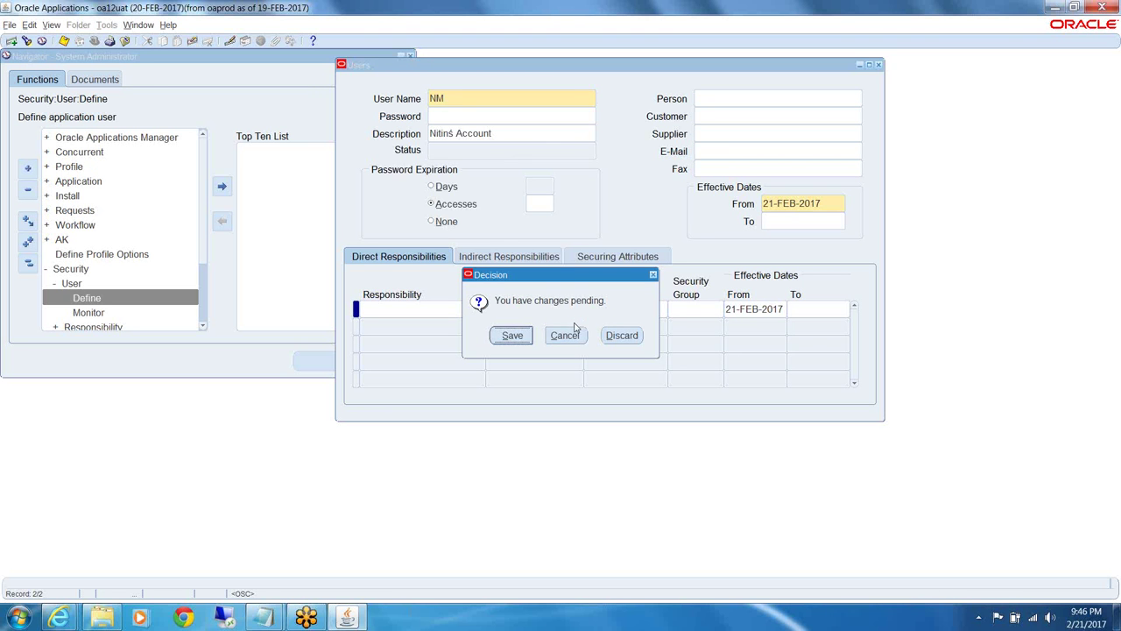
left_click(621, 335)
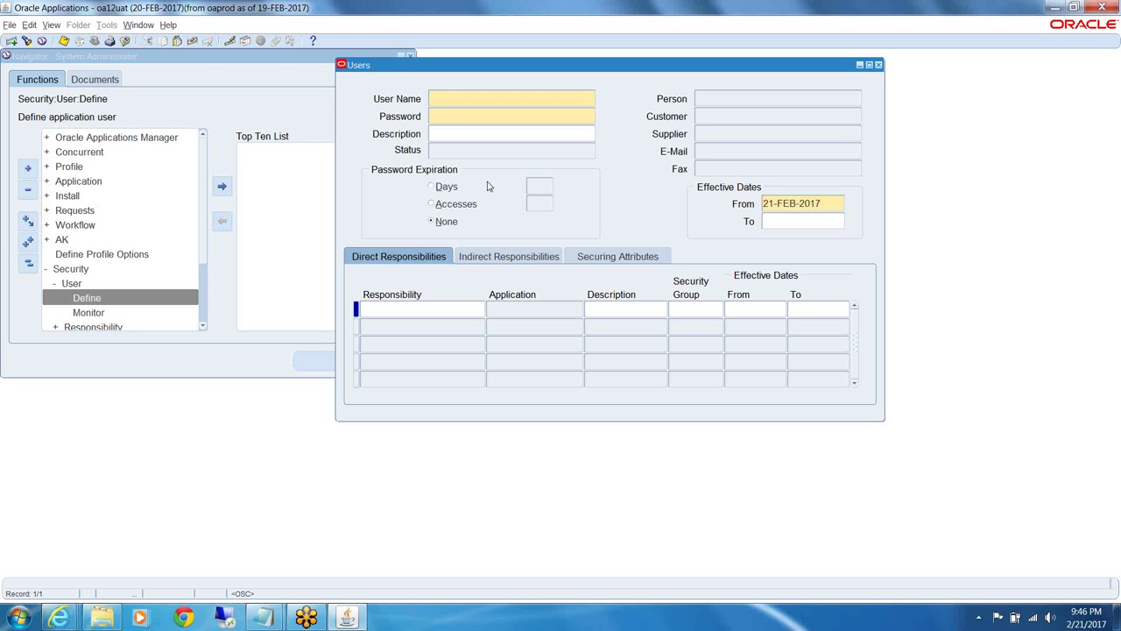
left_click(167, 26)
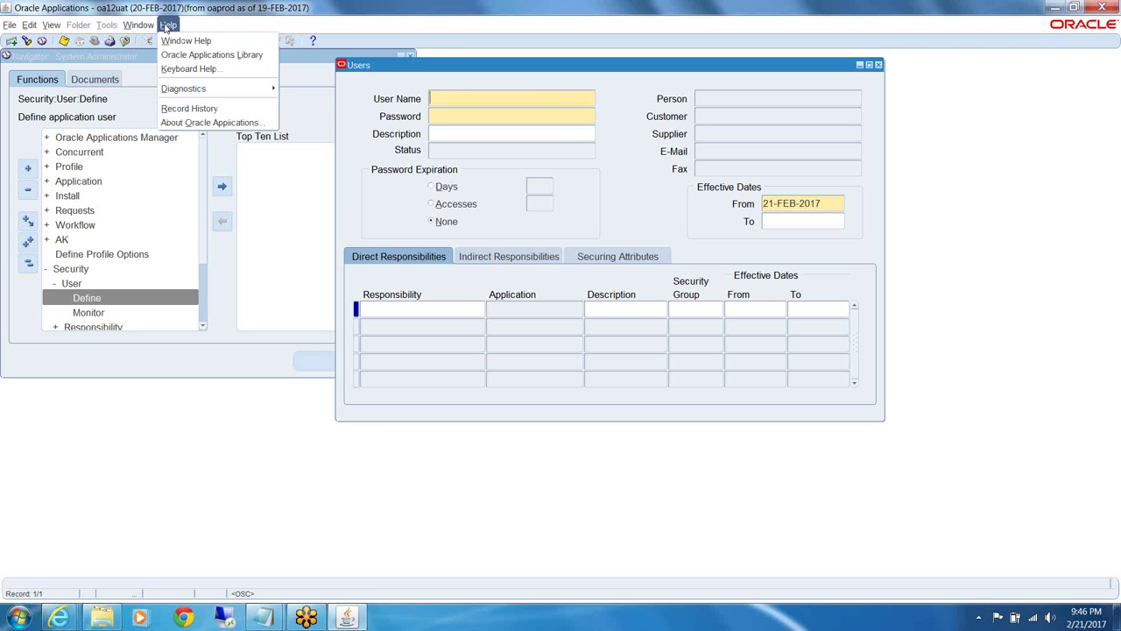
left_click(184, 71)
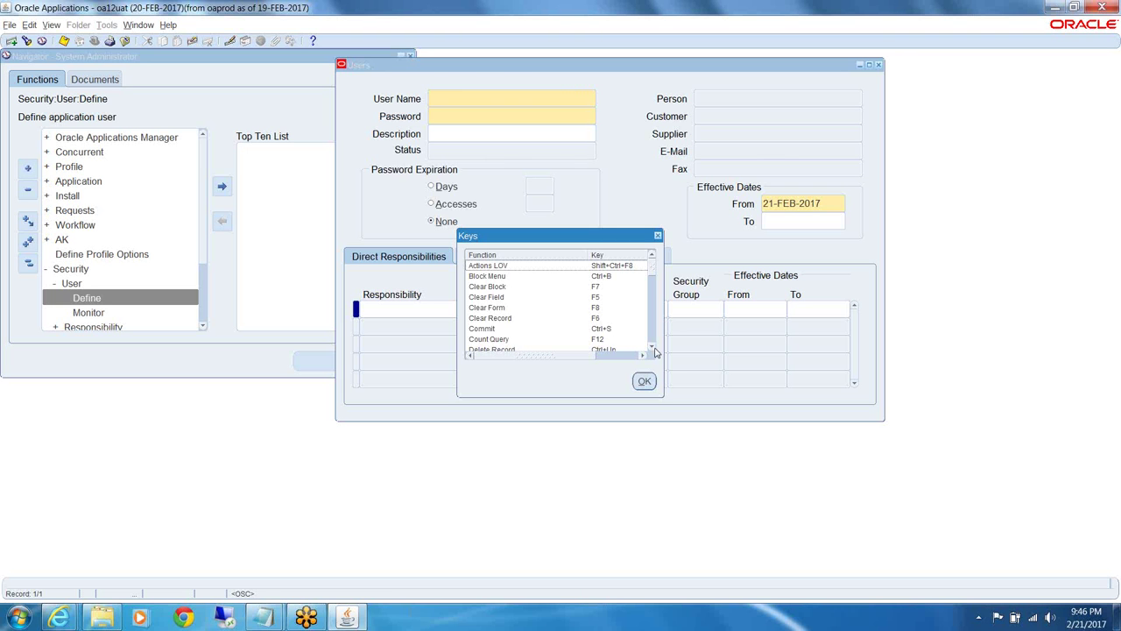
left_click(652, 349)
left_click(652, 349)
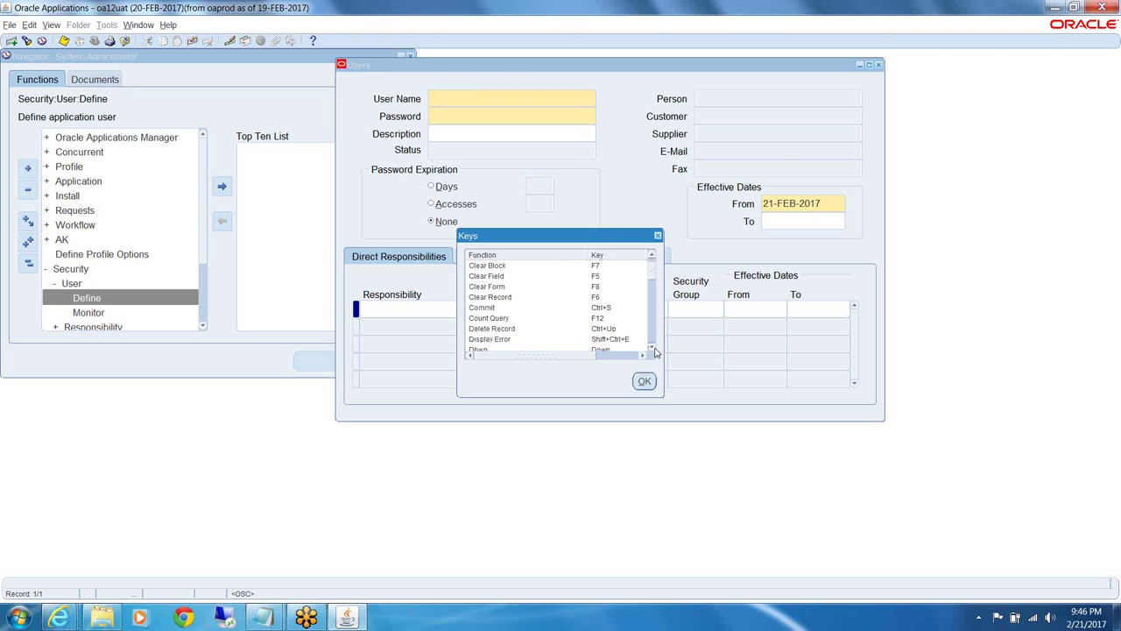
left_click(652, 349)
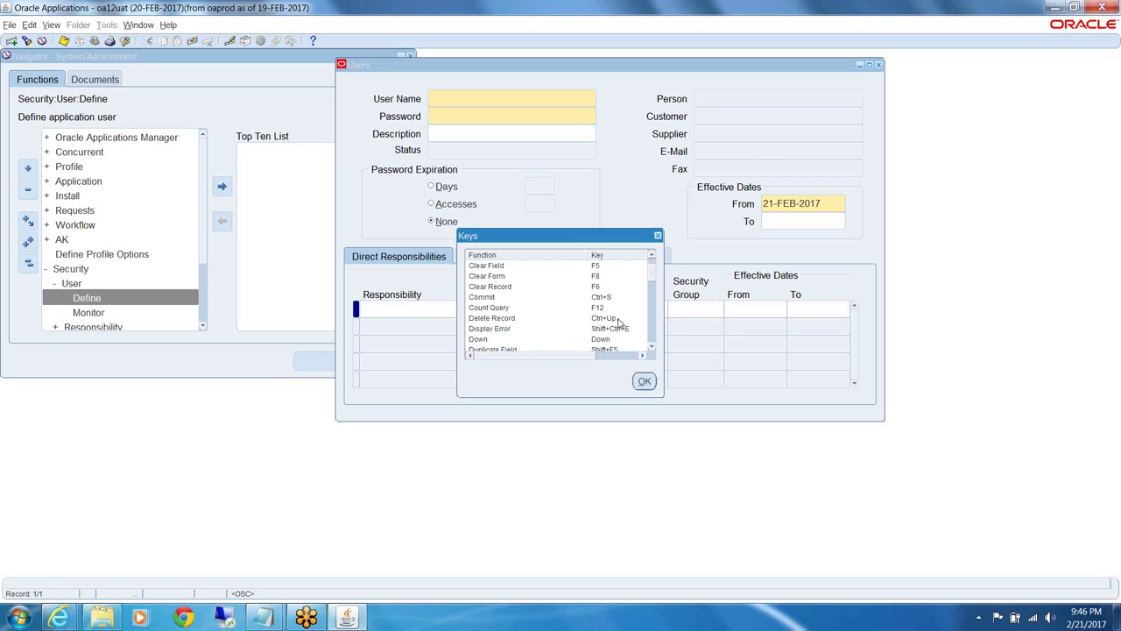
left_click(650, 350)
left_click(651, 350)
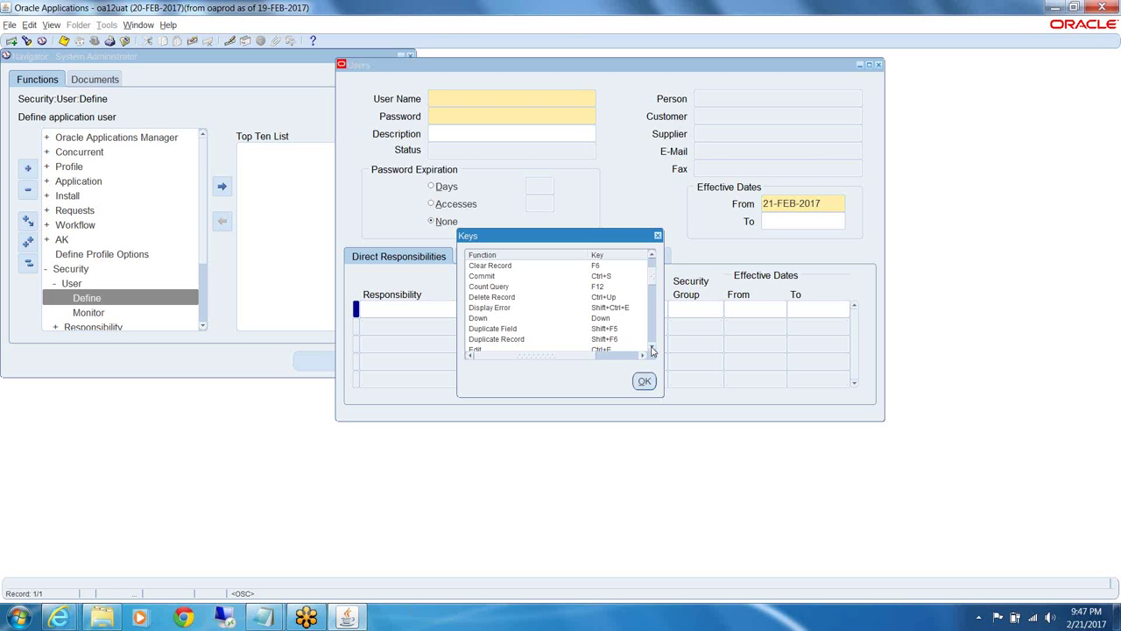
scroll(652, 350, "down", 4)
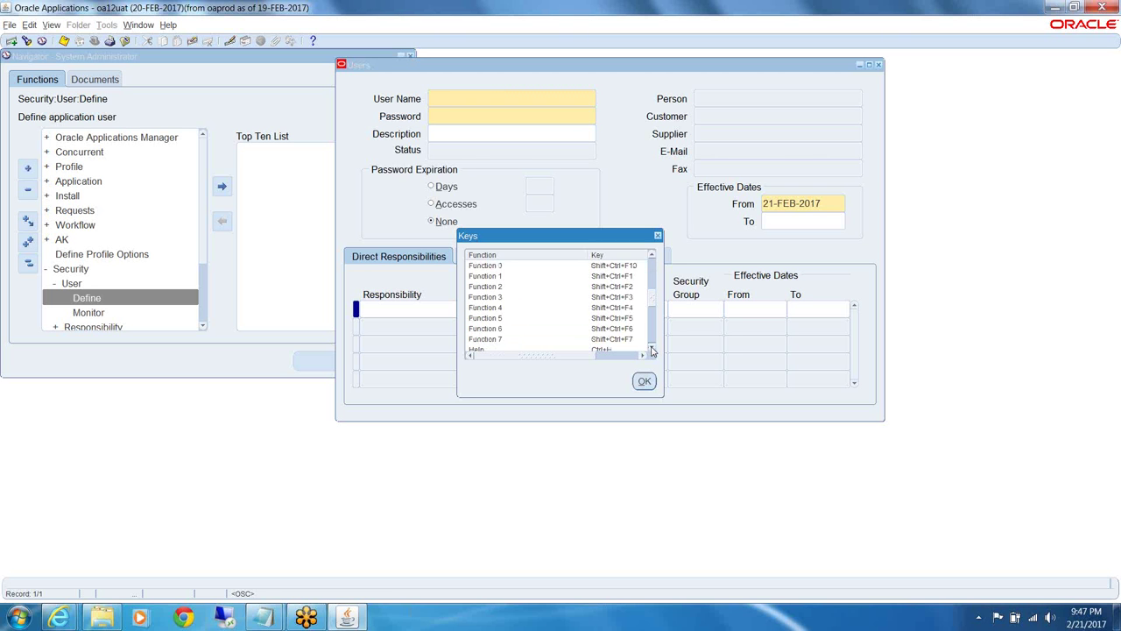
left_click(652, 350)
left_click(652, 351)
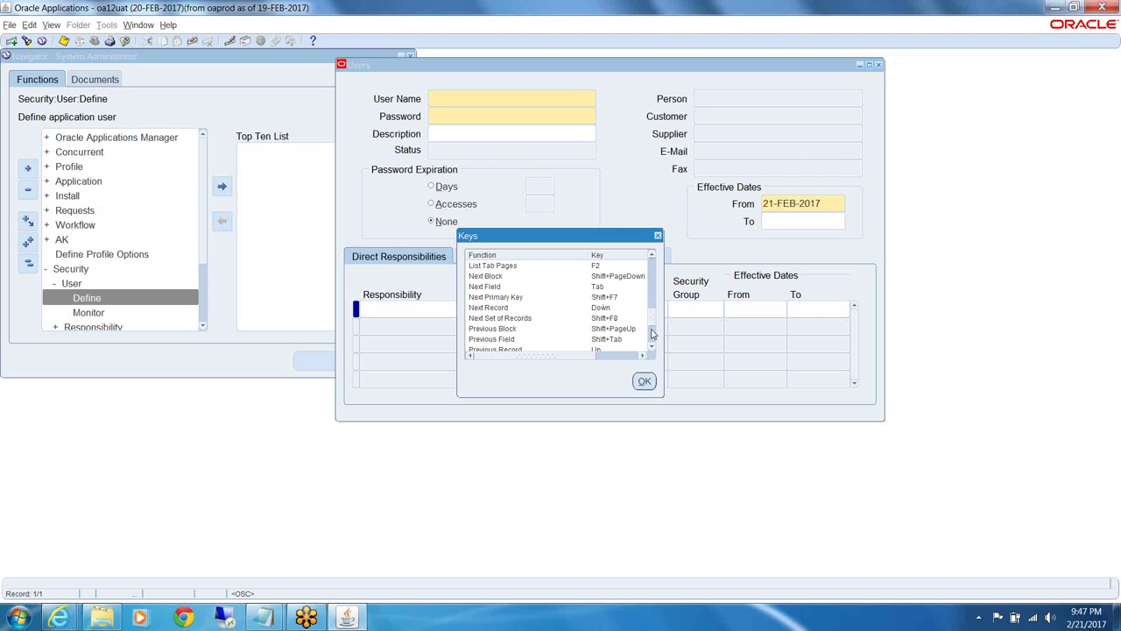
left_click(652, 340)
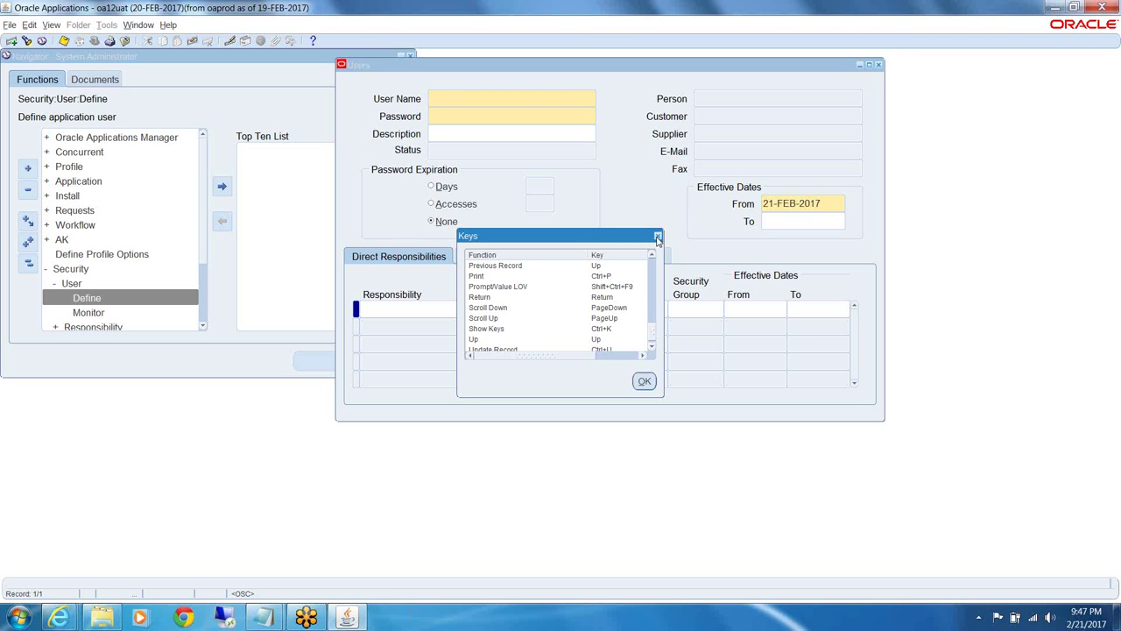
left_click(658, 237)
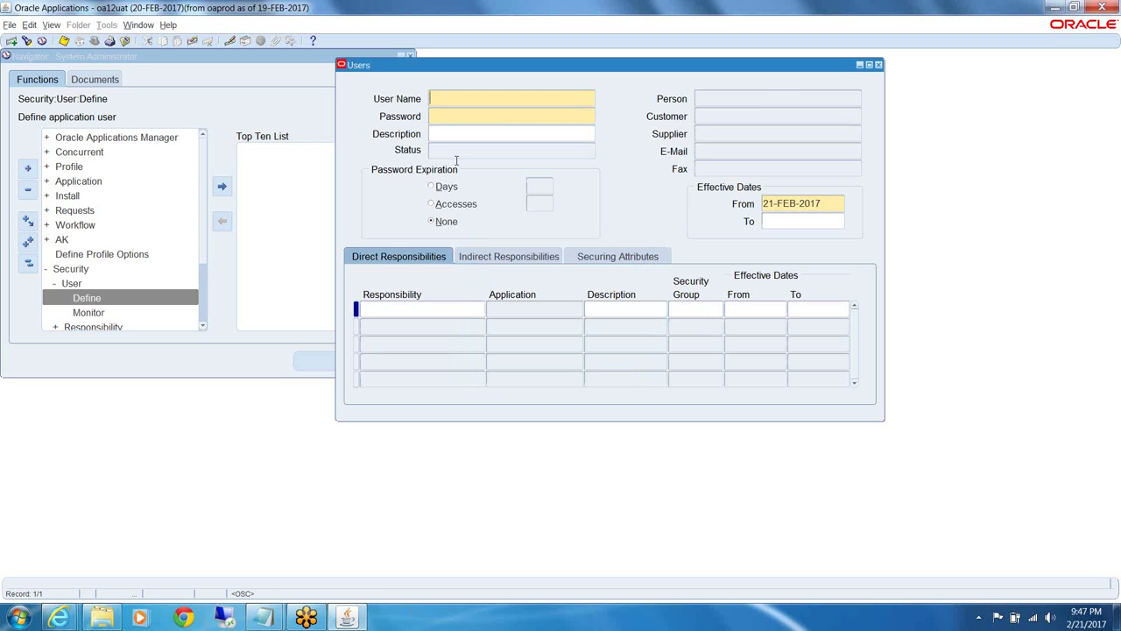
Query users matching VEL%, step to the next result, and re-enter query mode
key("F11")
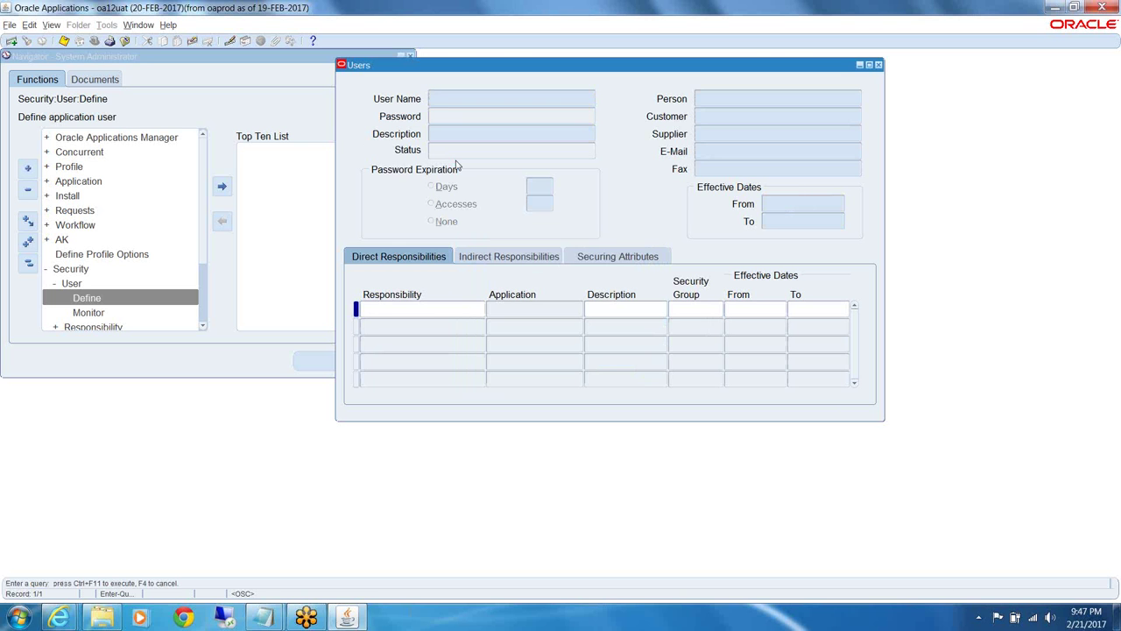
type("VEL%")
key("ctrl+F11")
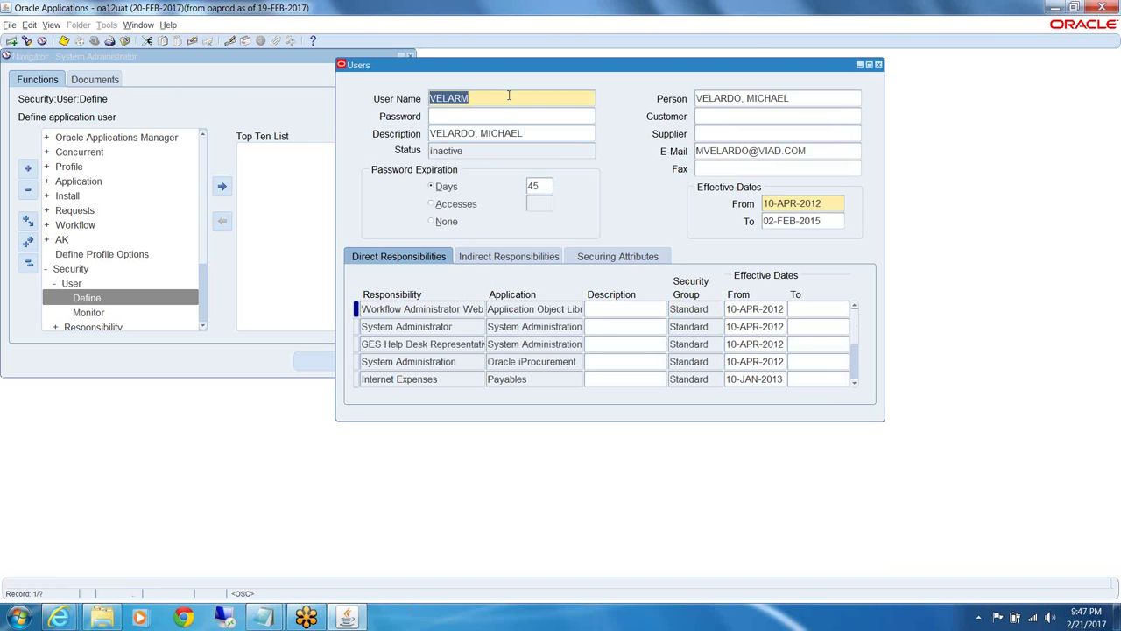
key("Down")
key("Down")
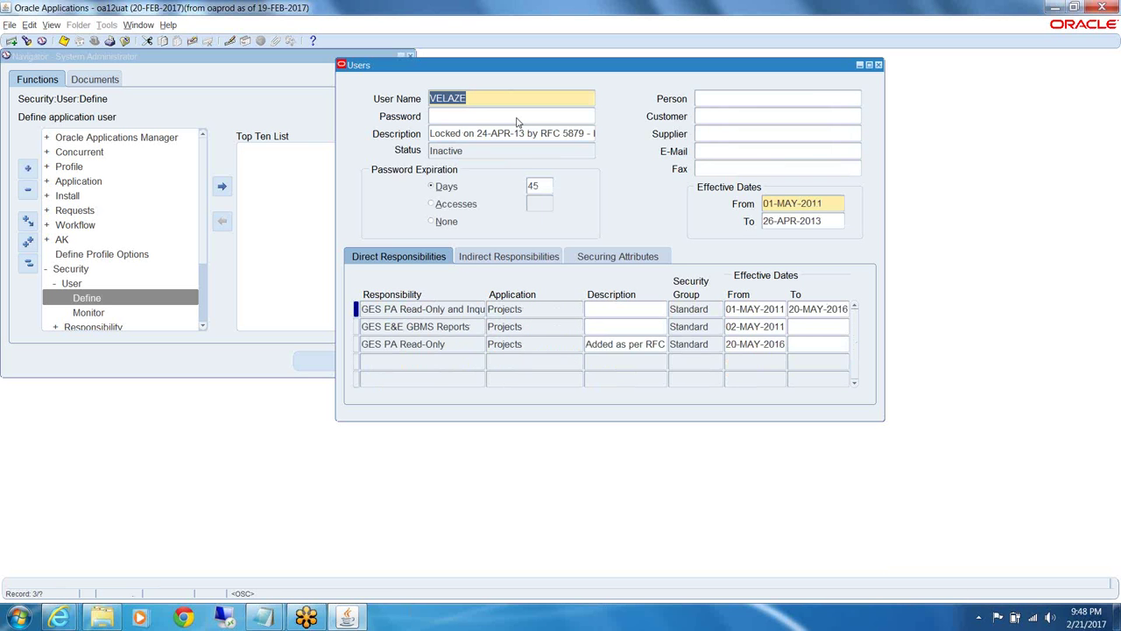
key("F11")
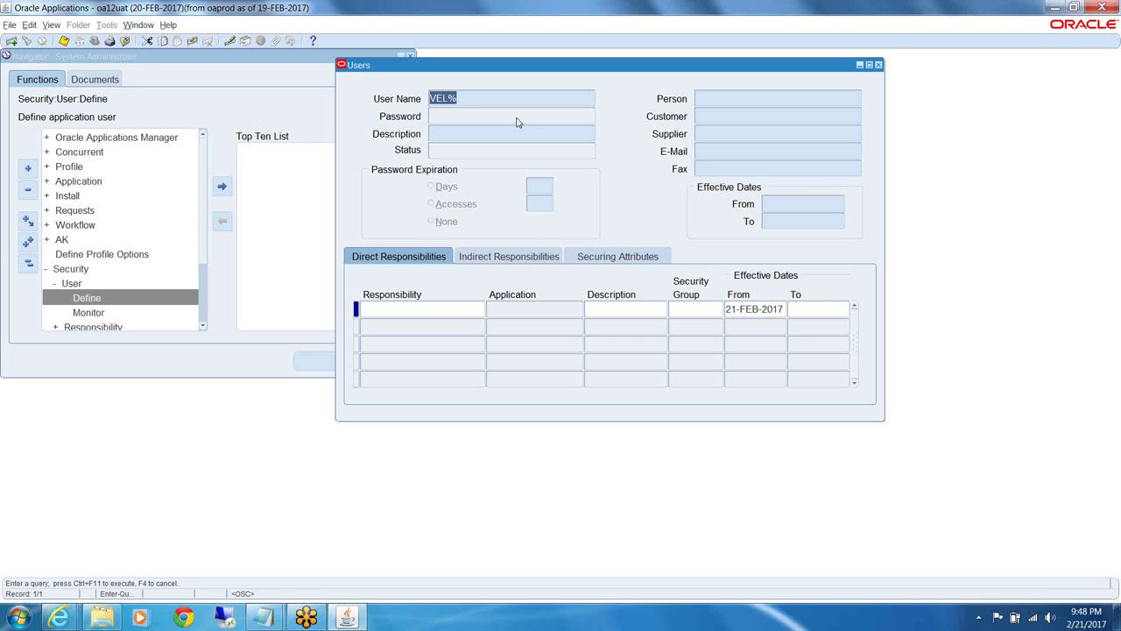
Narrow the user-name query to VELP%, run it, review the user, then close the Users form
key("Right")
key("Left")
type("P")
key("ctrl+F11")
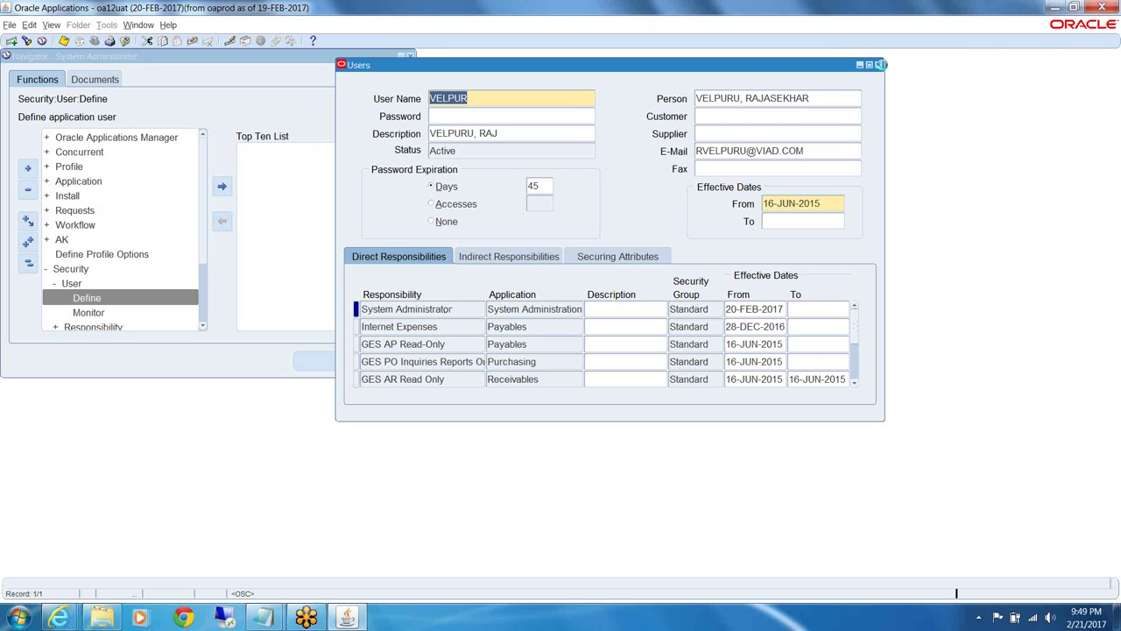
left_click(880, 65)
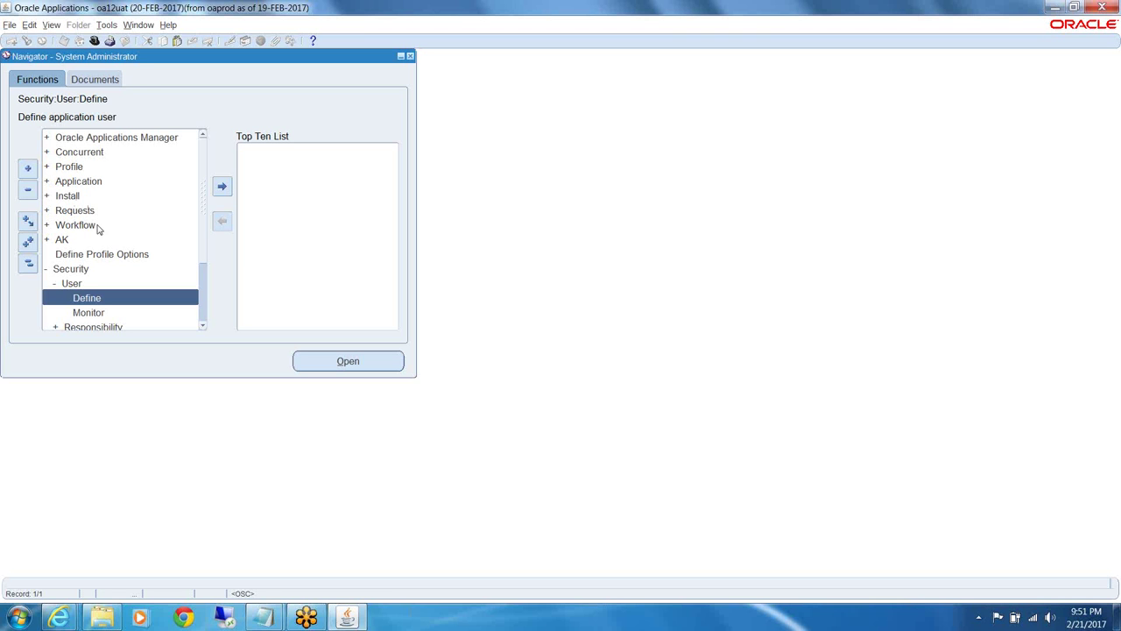
Launch the Users form from Security > User > Define in the System Administrator Navigator
double_click(87, 299)
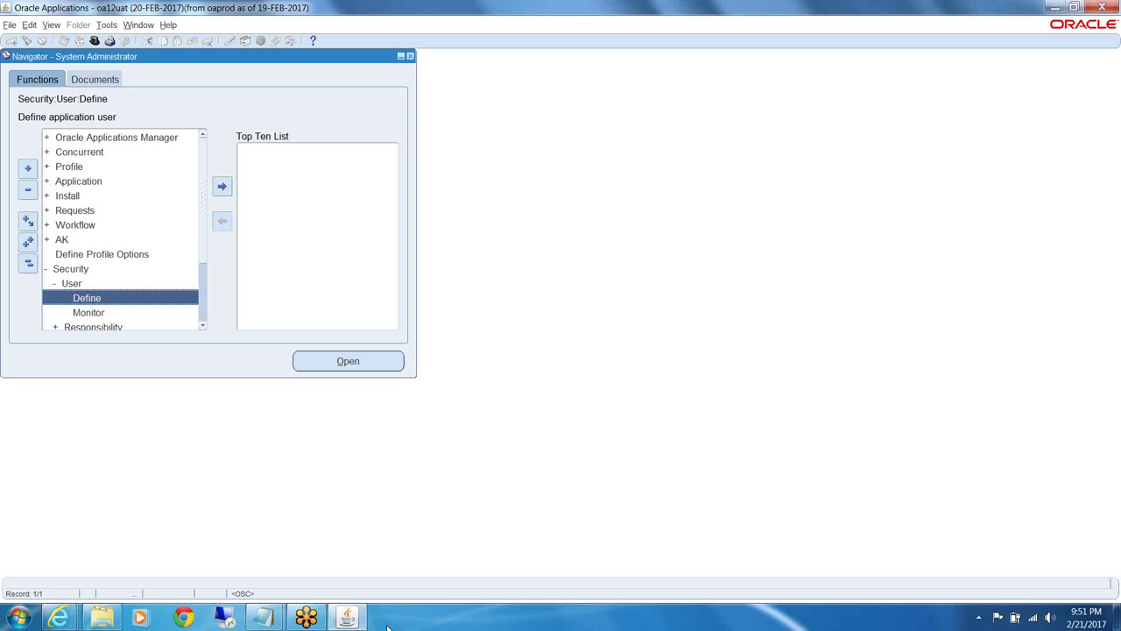
mouse_move(348, 618)
key("alt+o")
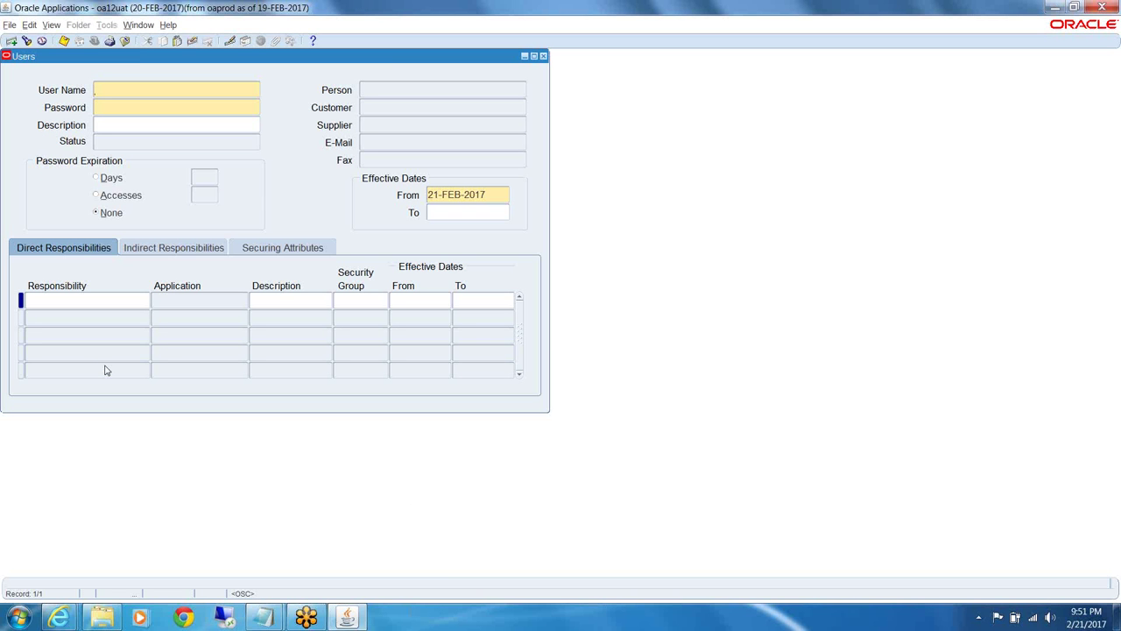
Enter query mode with View > Query By Example > Enter and type VELP% as the user name
left_click(49, 26)
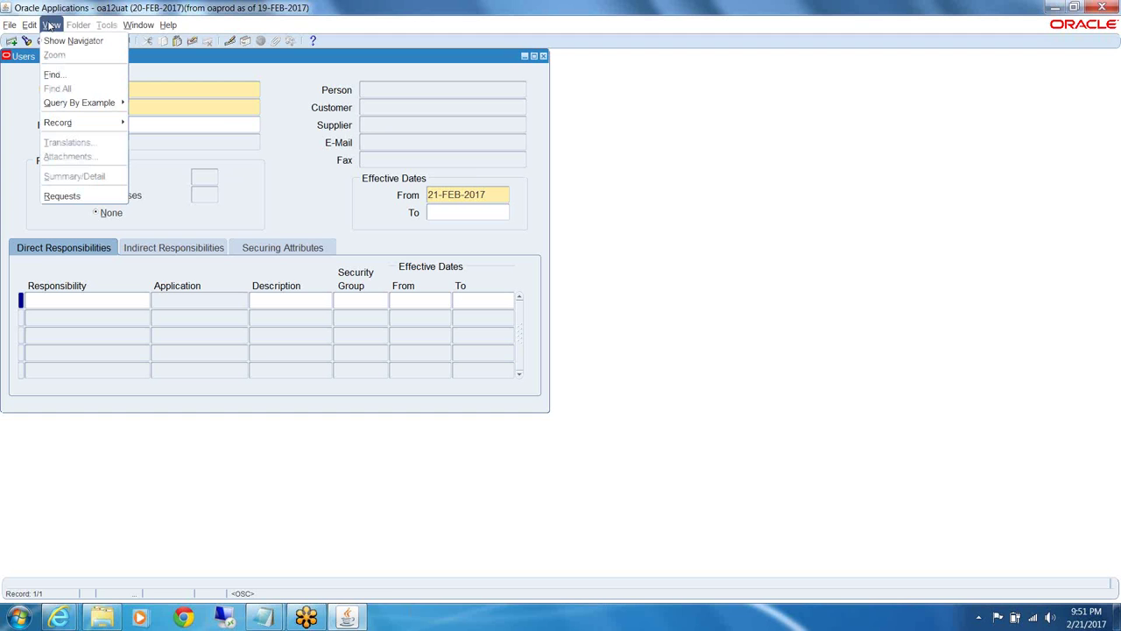
mouse_move(71, 107)
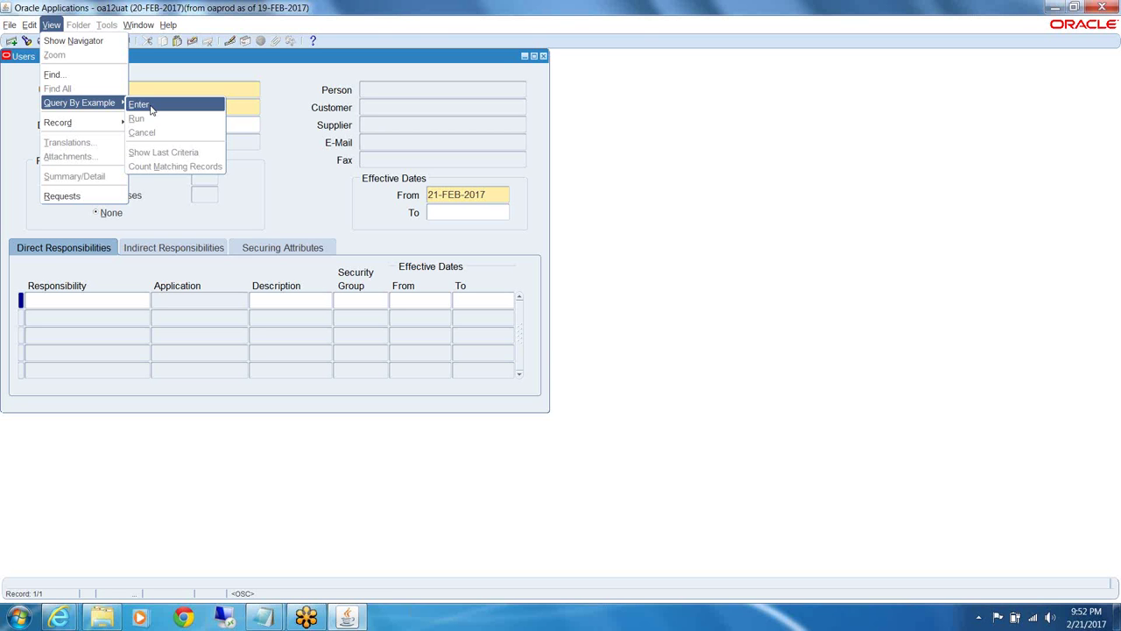
left_click(151, 106)
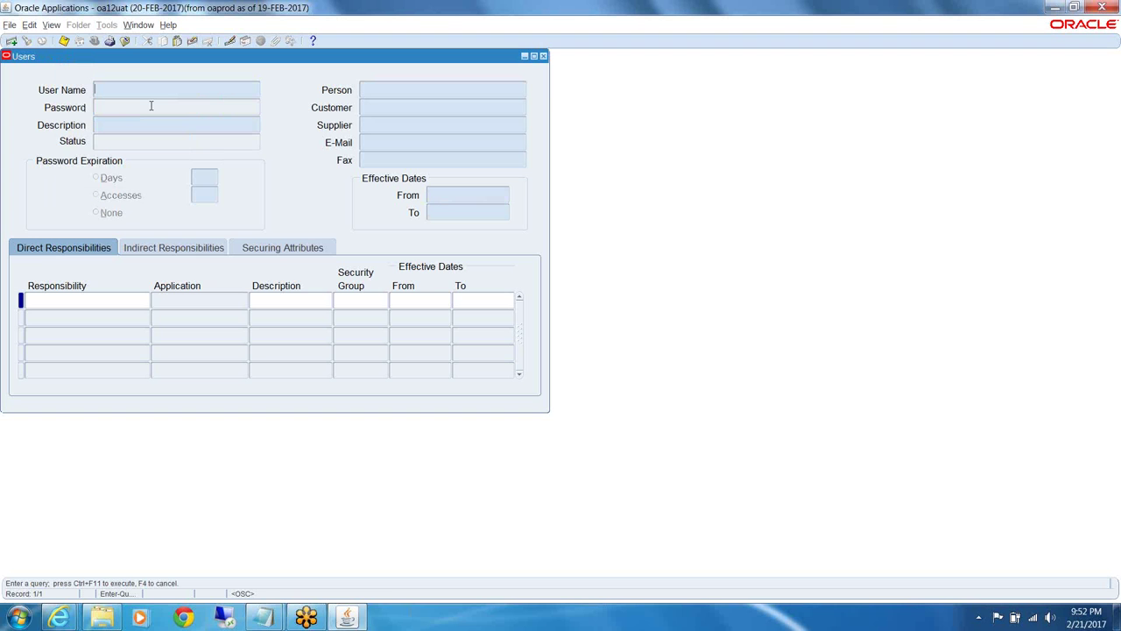
type("VELP%")
left_click(52, 26)
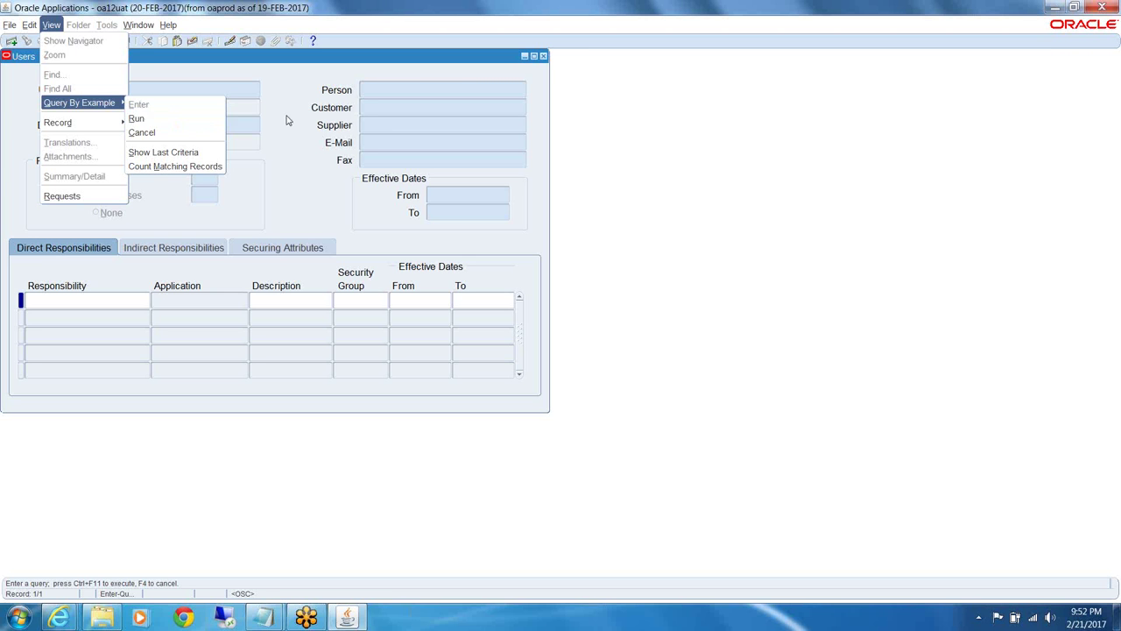
Change the user-name criteria to %VEP% and execute the query
left_click(185, 91)
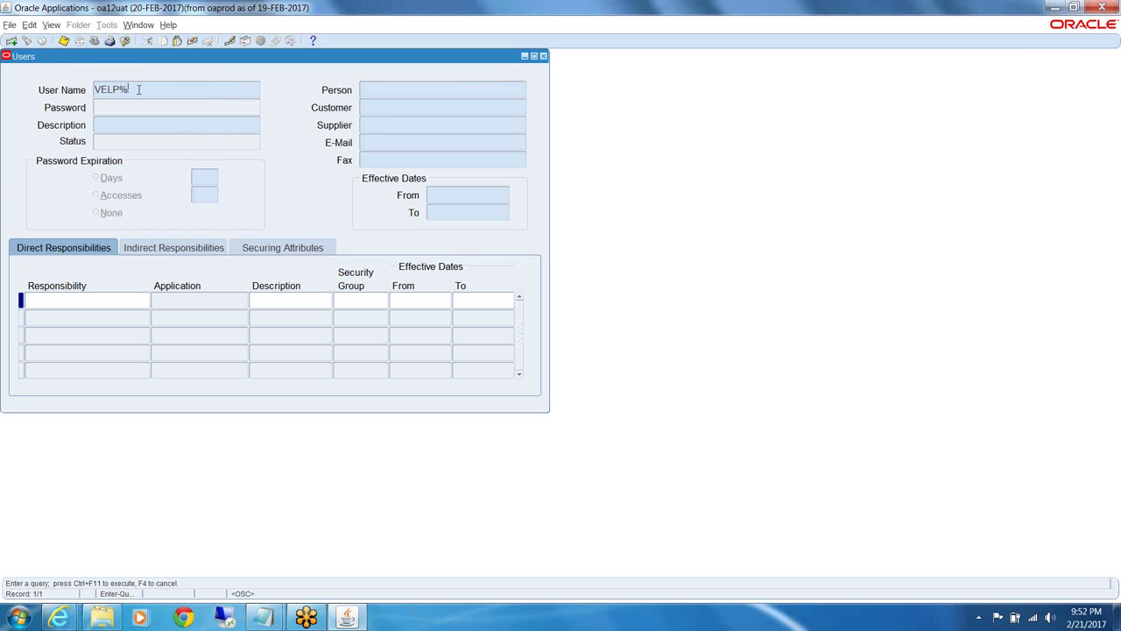
key("BackSpace")
key("BackSpace")
key("BackSpace")
key("BackSpace")
key("BackSpace")
type("VELP%")
left_click(54, 25)
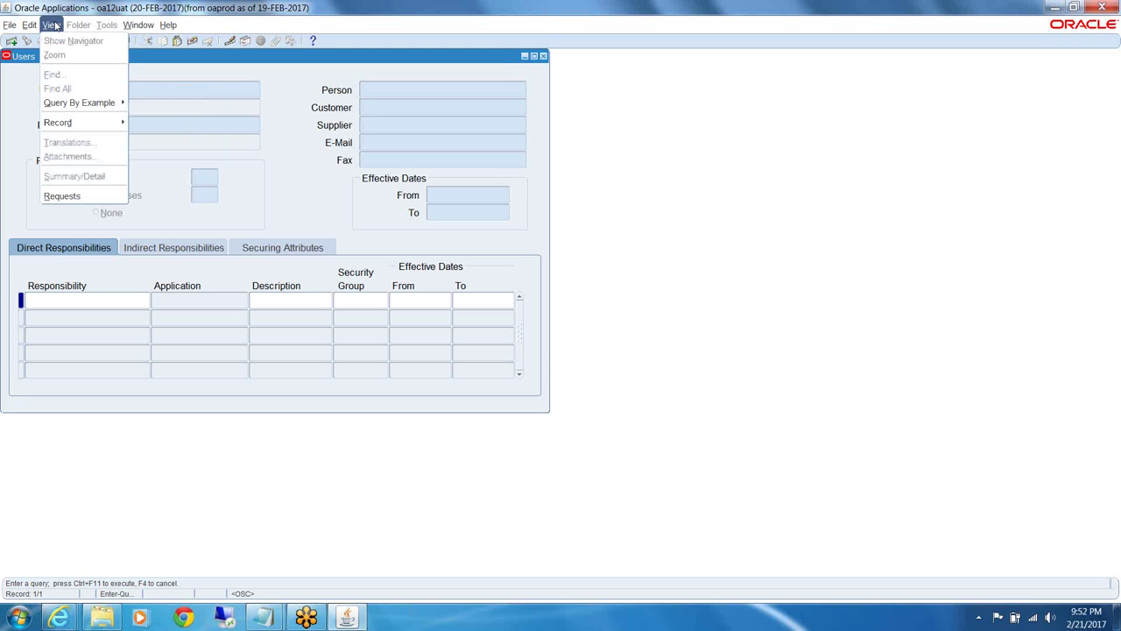
left_click(168, 90)
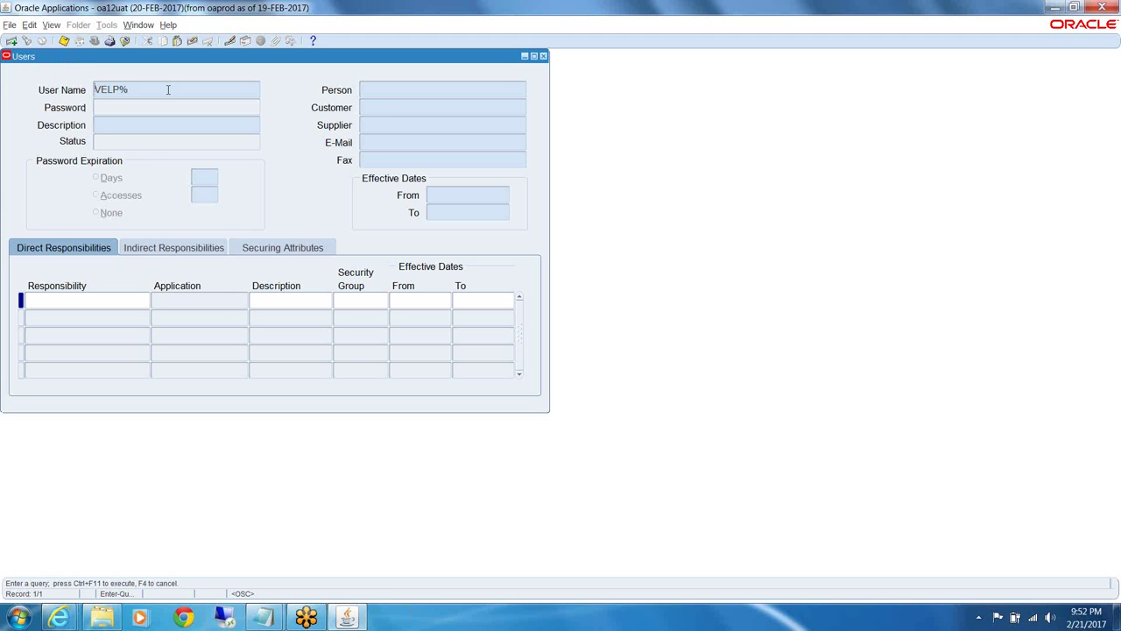
type("%")
key("BackSpace")
key("ctrl+F11")
left_click(51, 25)
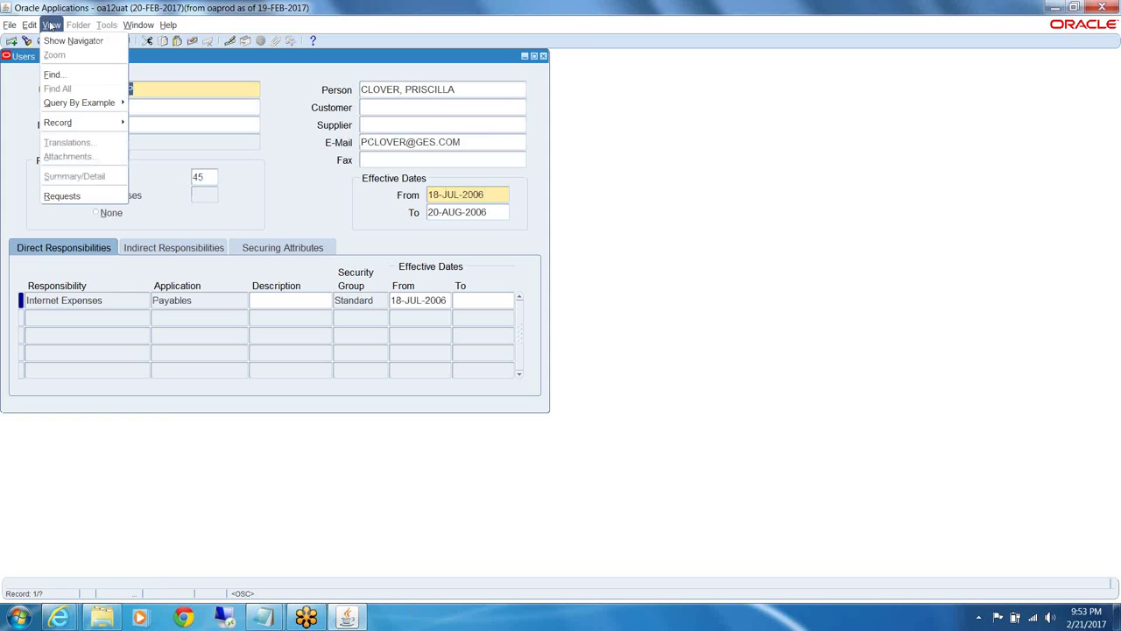
mouse_move(85, 104)
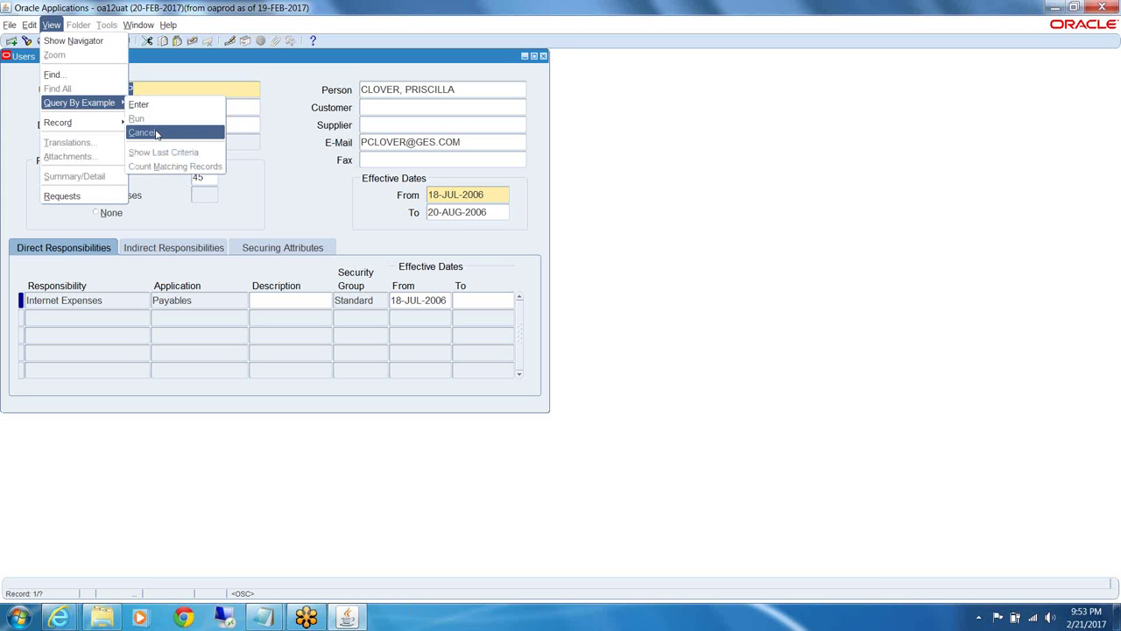
left_click(384, 121)
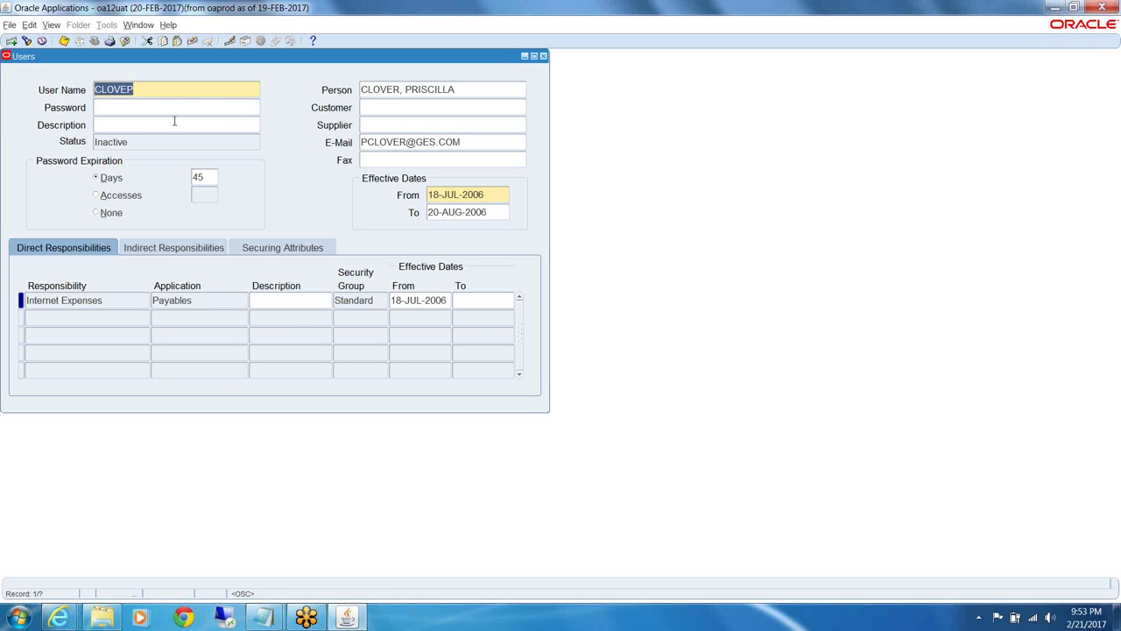
Query on user name VELP% and run it with View > Query By Example > Run
key("F11")
type("VE")
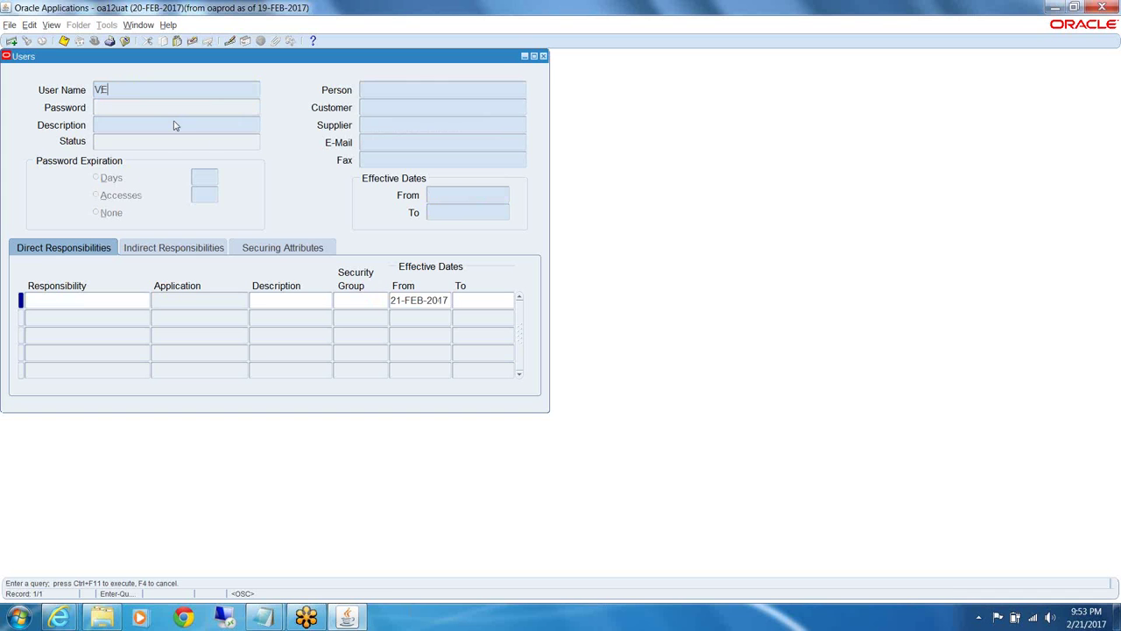
type("LP%")
left_click(52, 26)
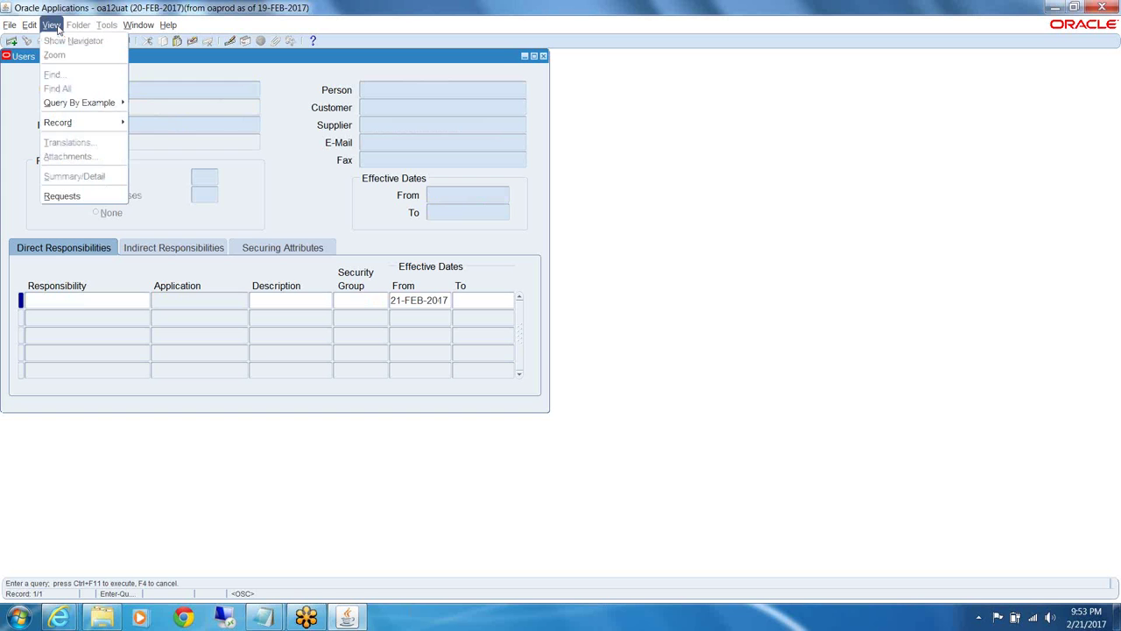
mouse_move(84, 107)
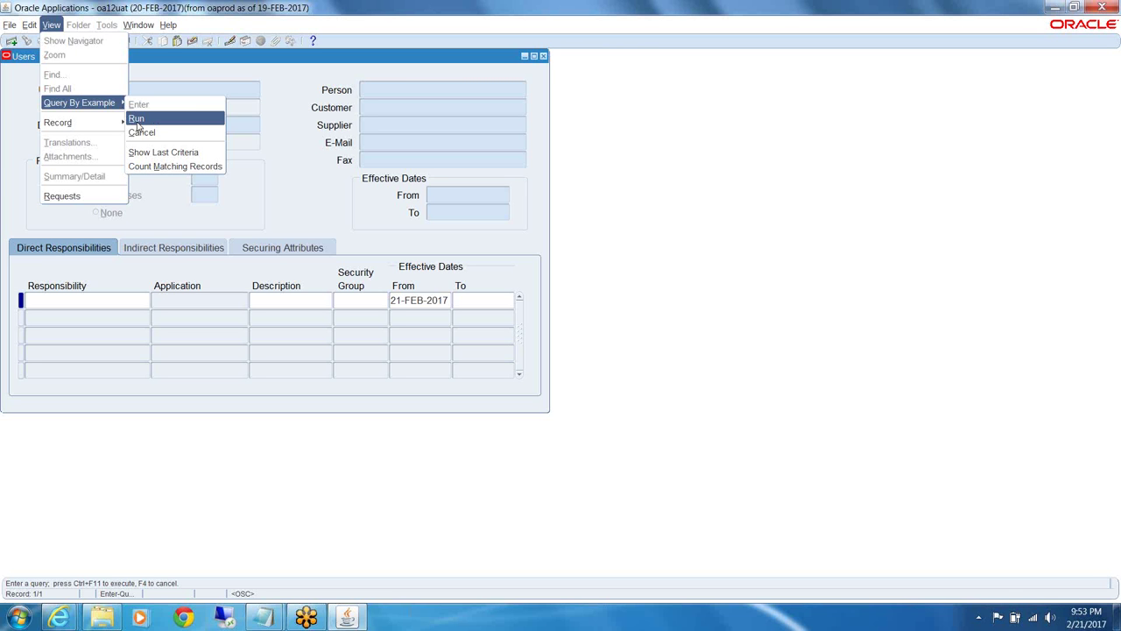
left_click(137, 119)
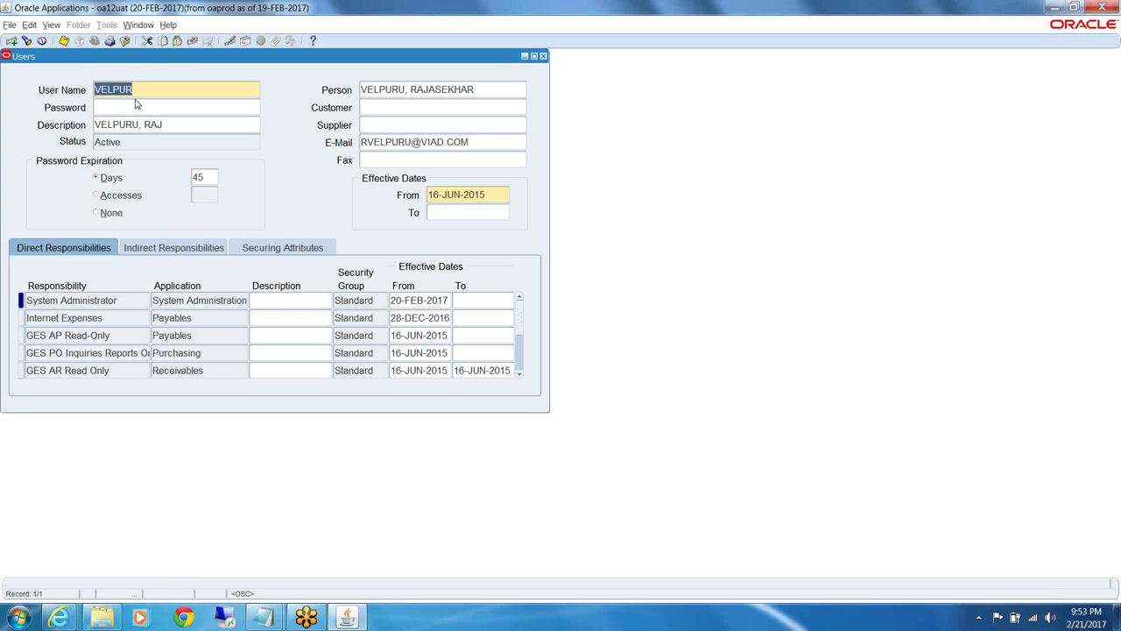
Select the System Administrator responsibility row, then jump to the last responsibility record
left_click(50, 26)
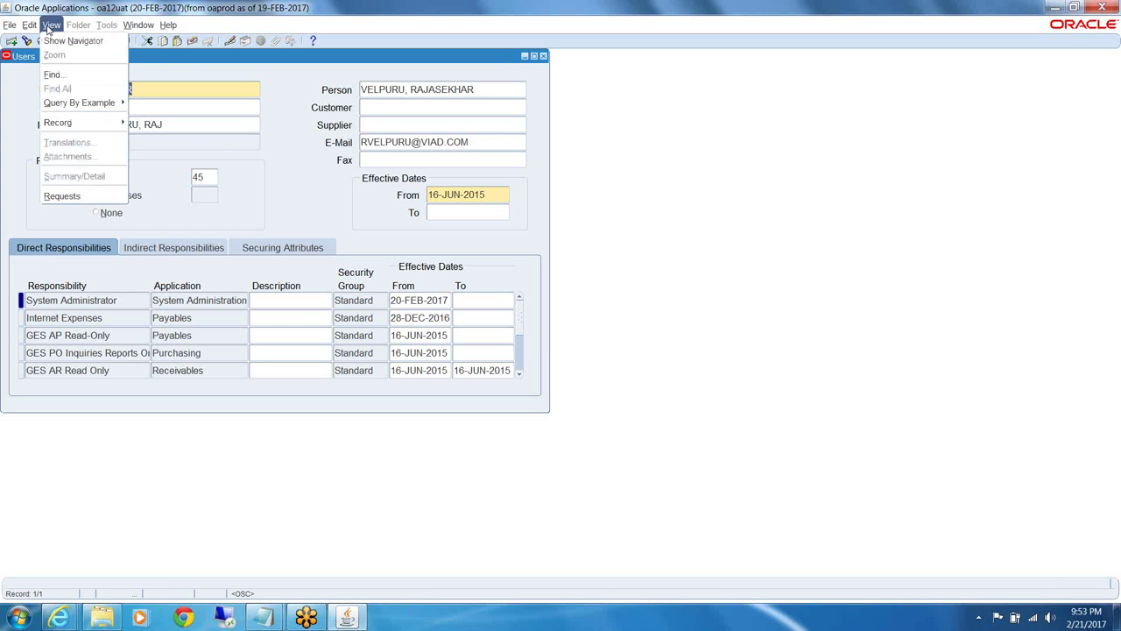
mouse_move(63, 128)
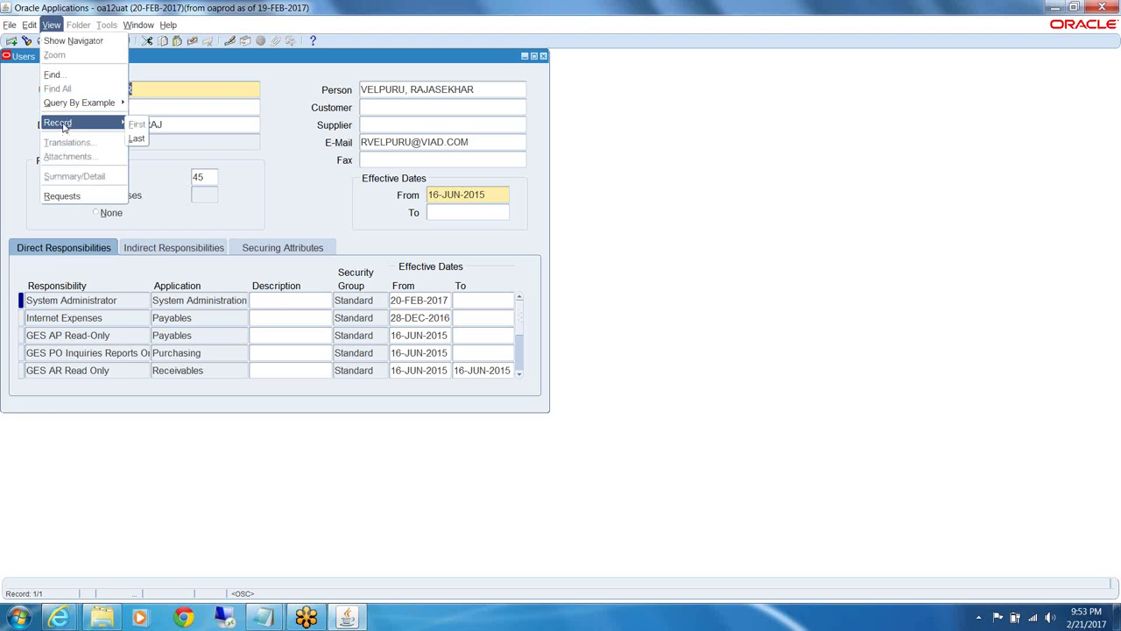
left_click(110, 286)
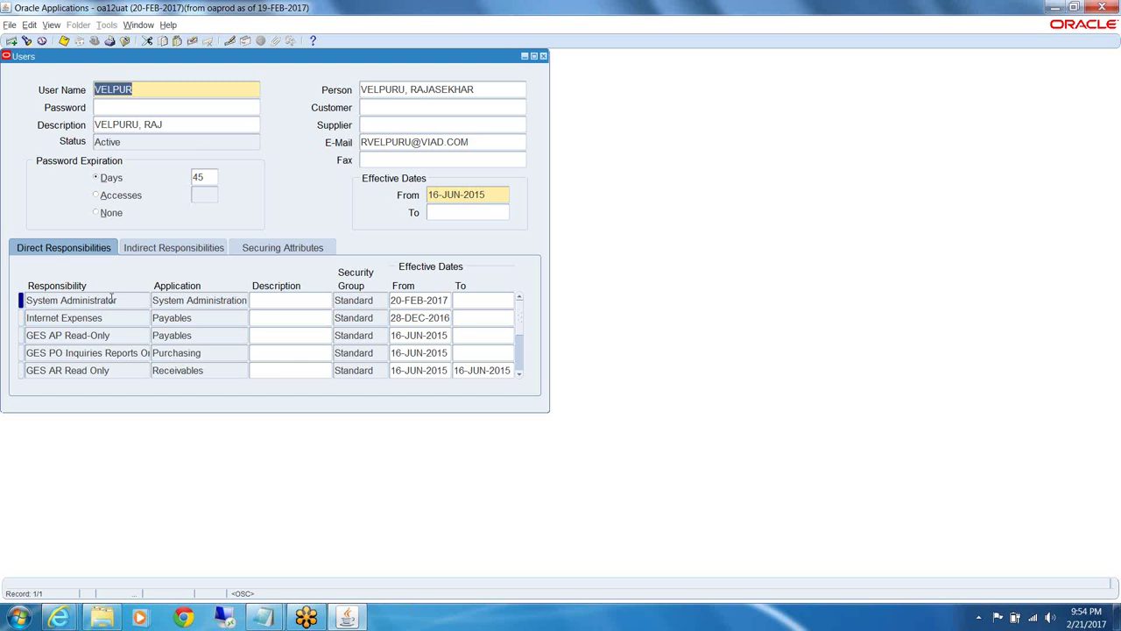
left_click(112, 300)
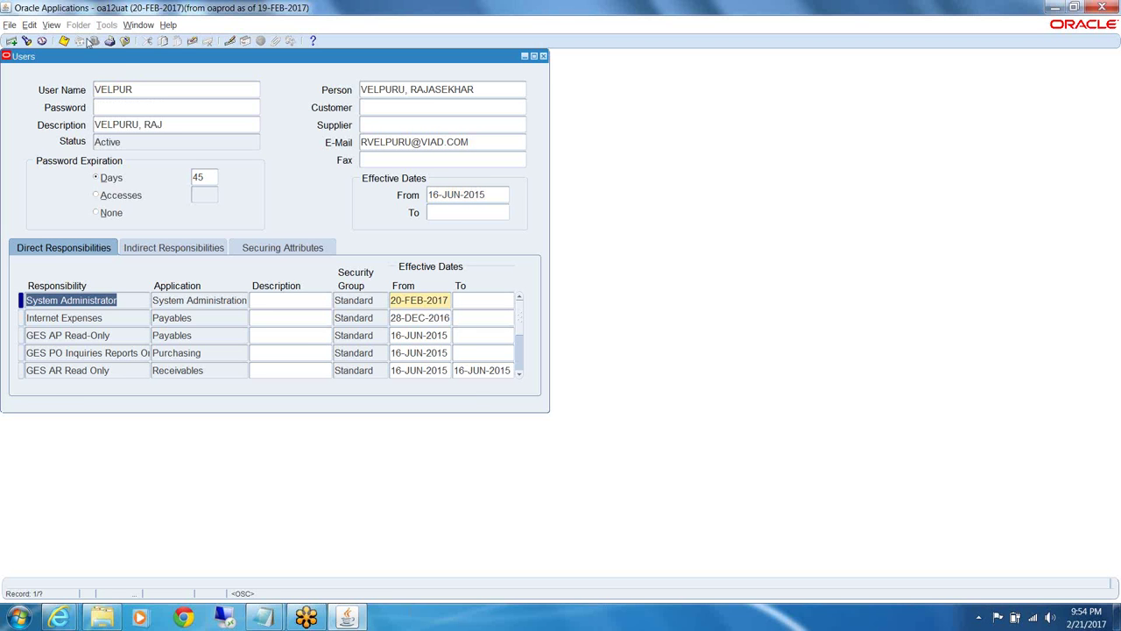
left_click(55, 27)
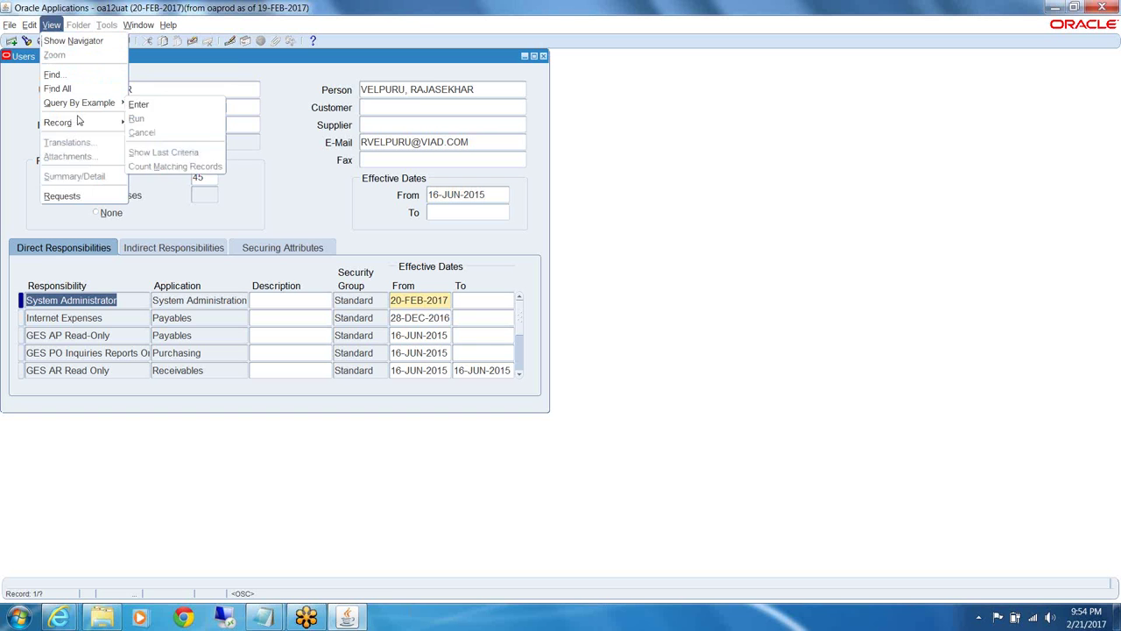
mouse_move(82, 124)
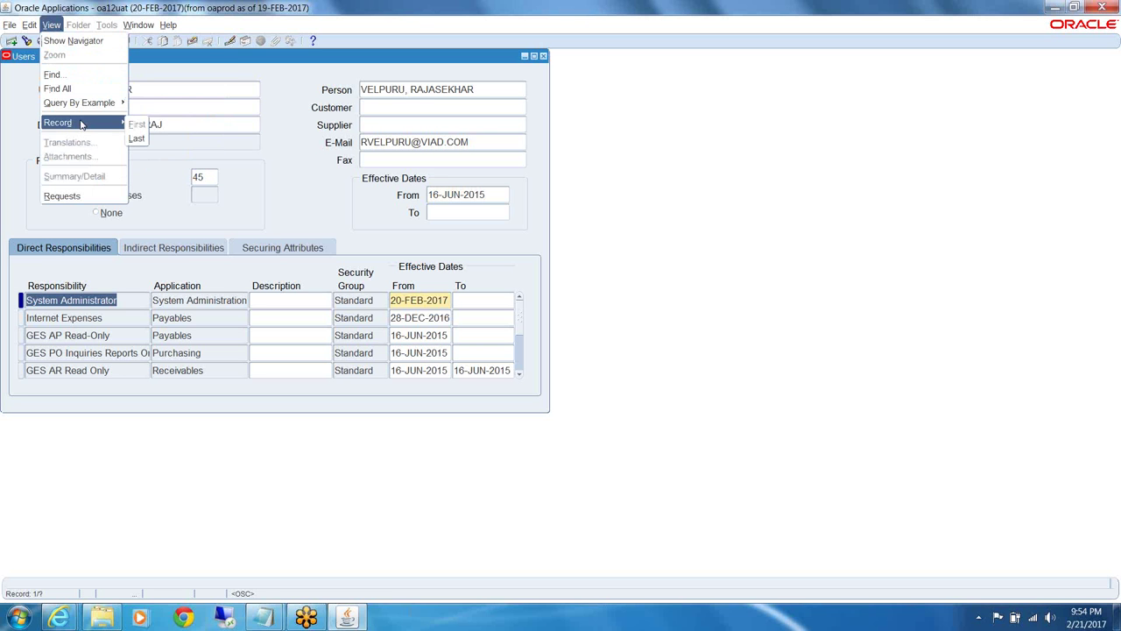
left_click(138, 141)
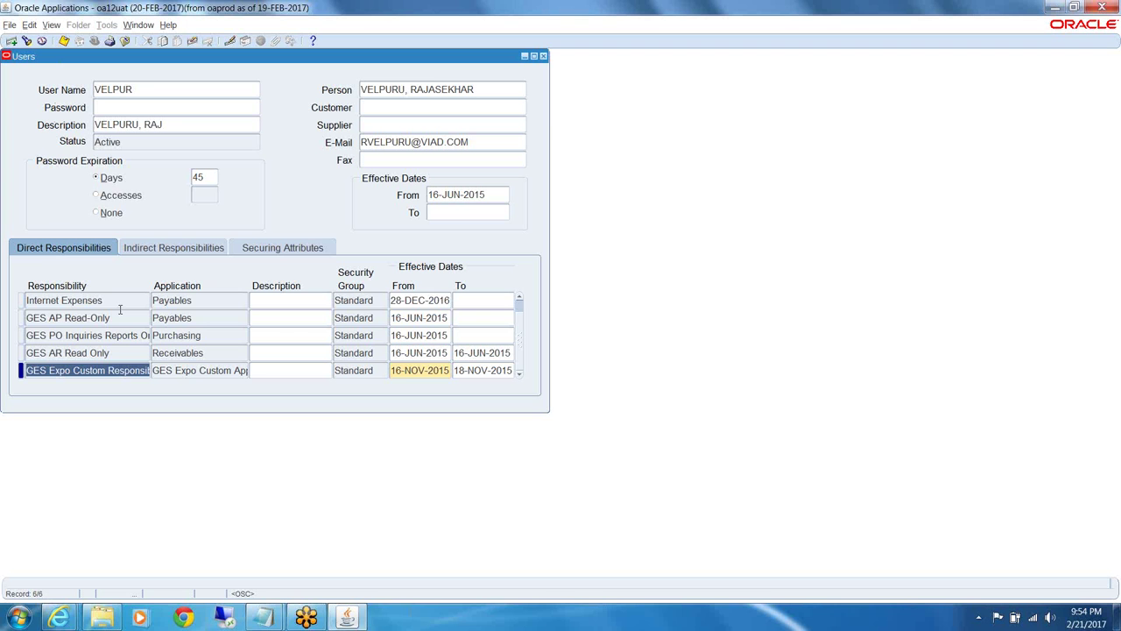
Return to record 1/6, System Administrator, with View > Record > First
left_click(52, 26)
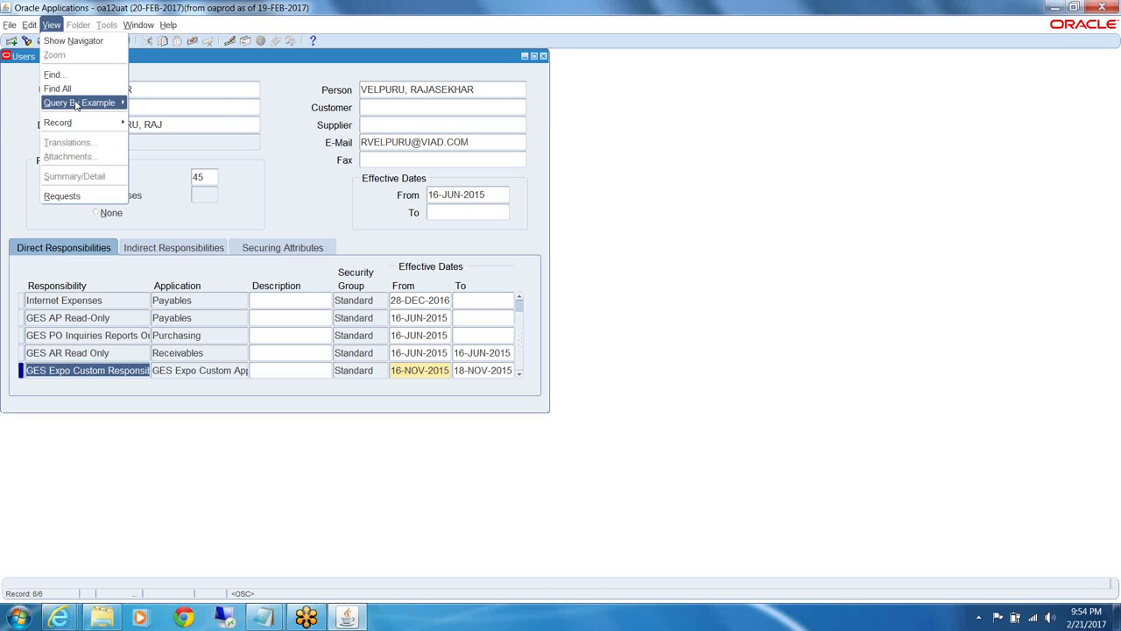
mouse_move(89, 123)
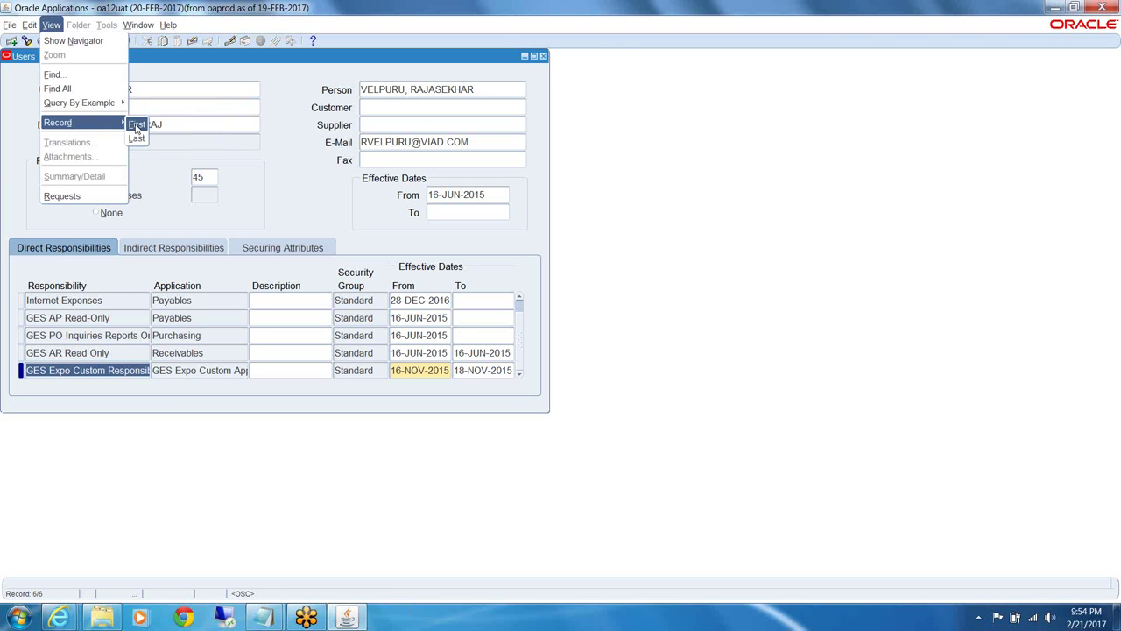
left_click(137, 126)
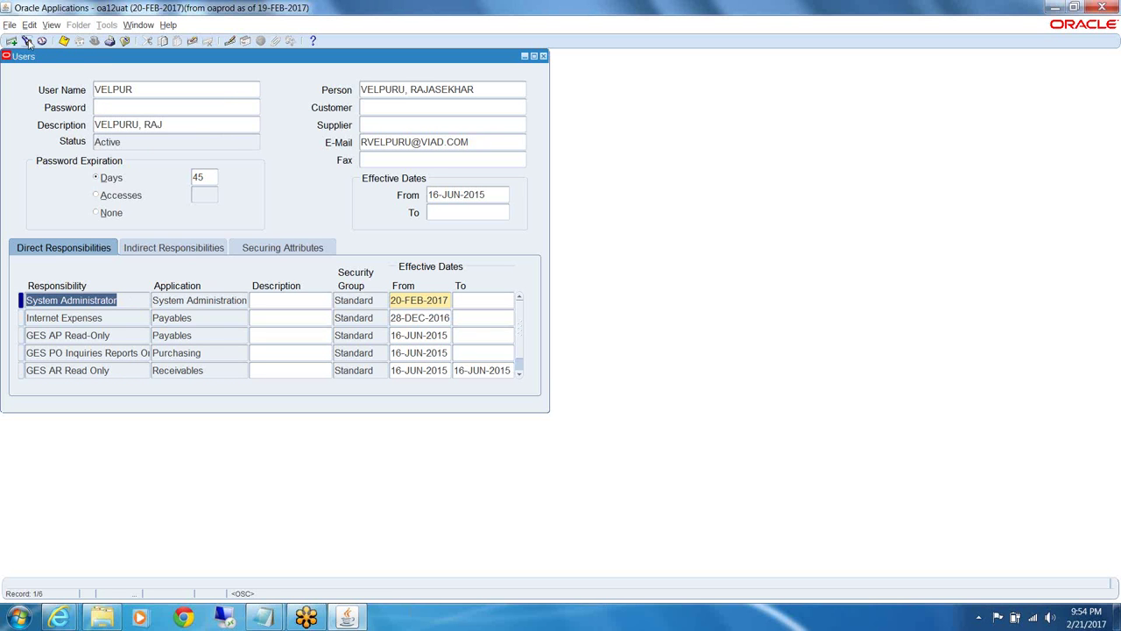
left_click(29, 25)
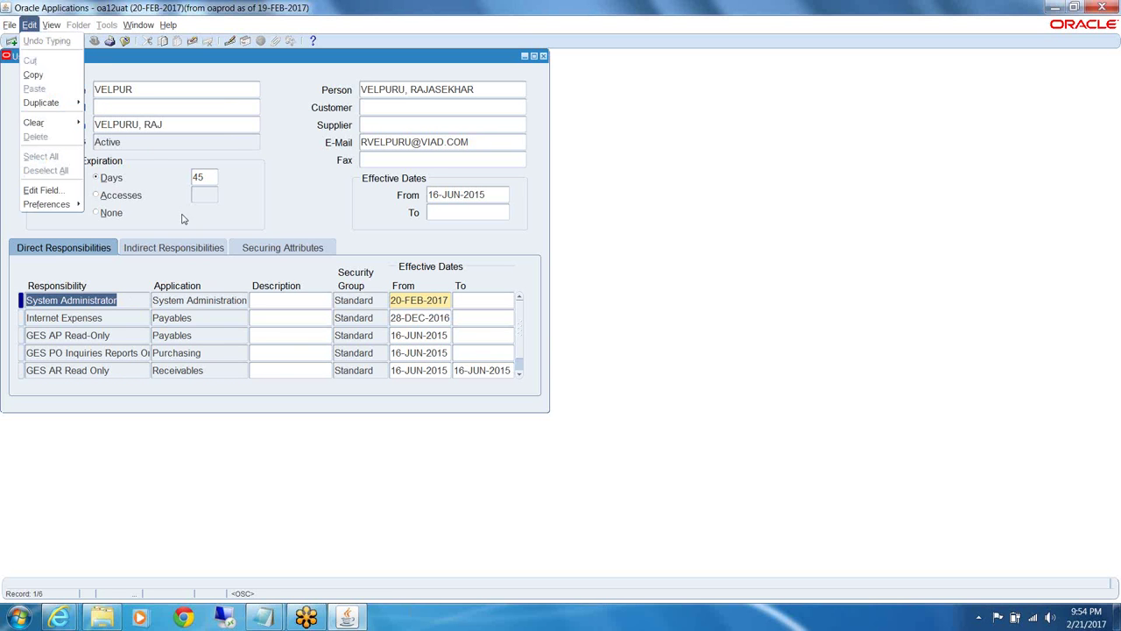
left_click(169, 25)
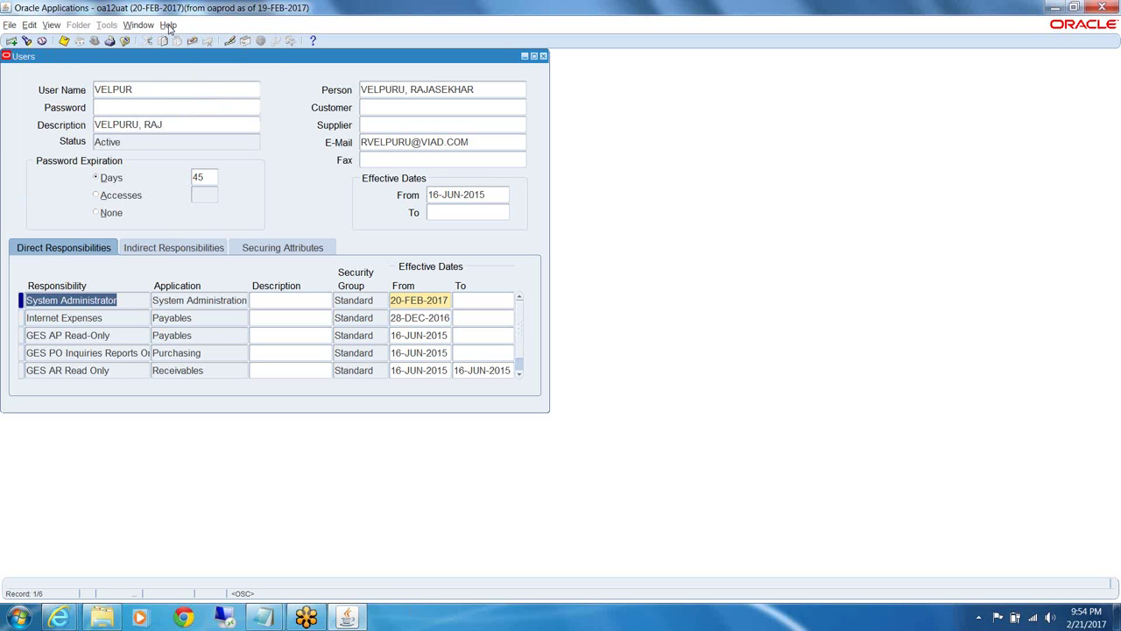
left_click(168, 27)
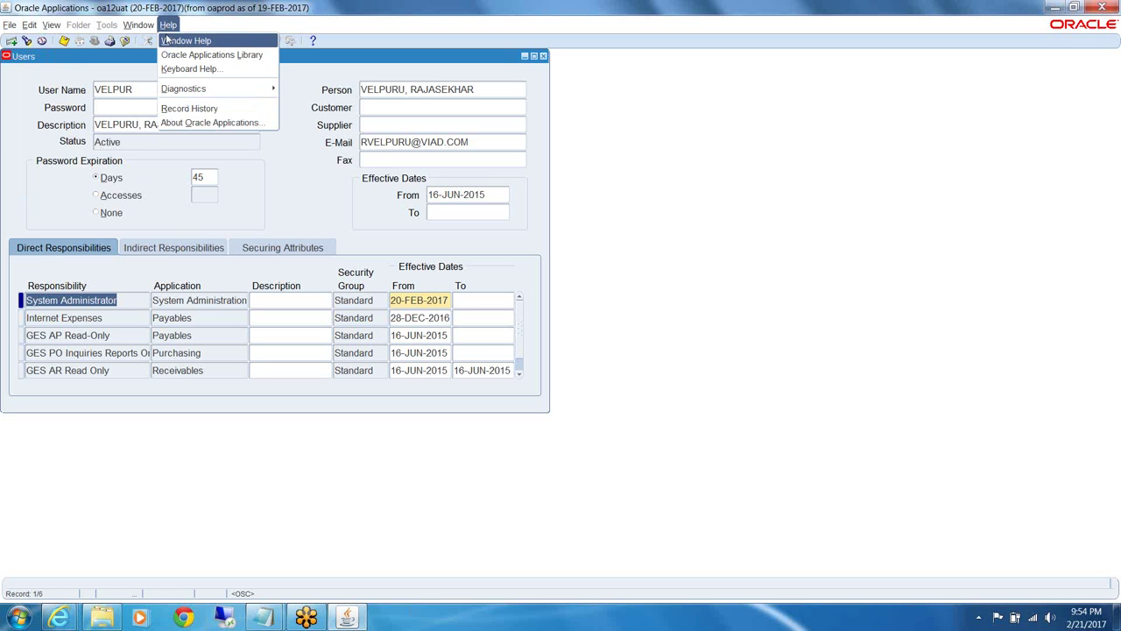
left_click(178, 68)
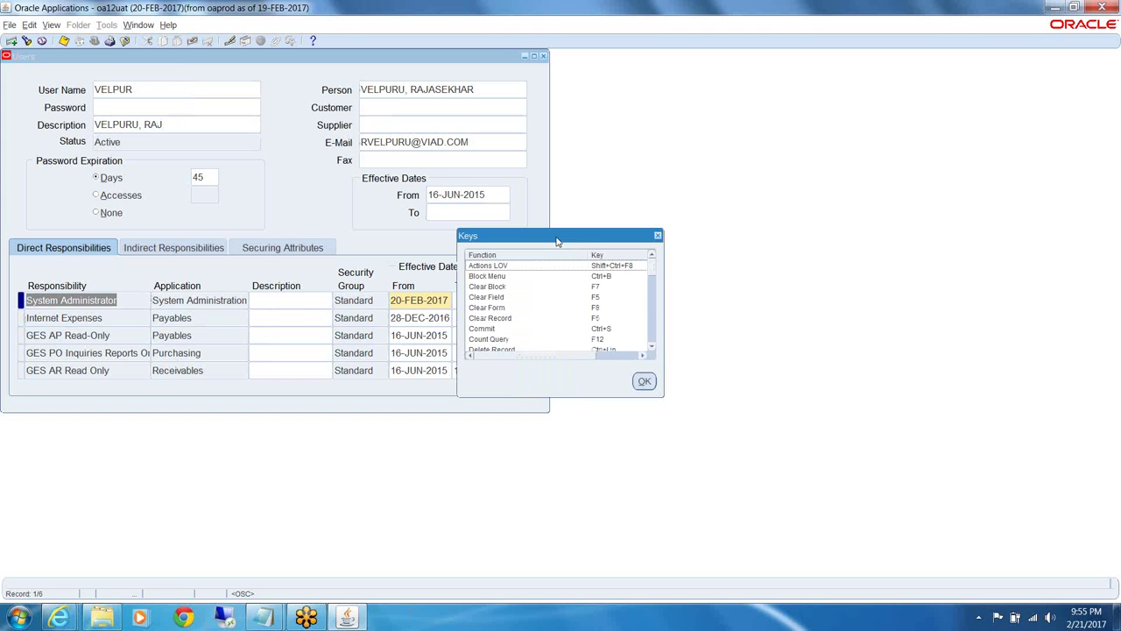
left_click(658, 236)
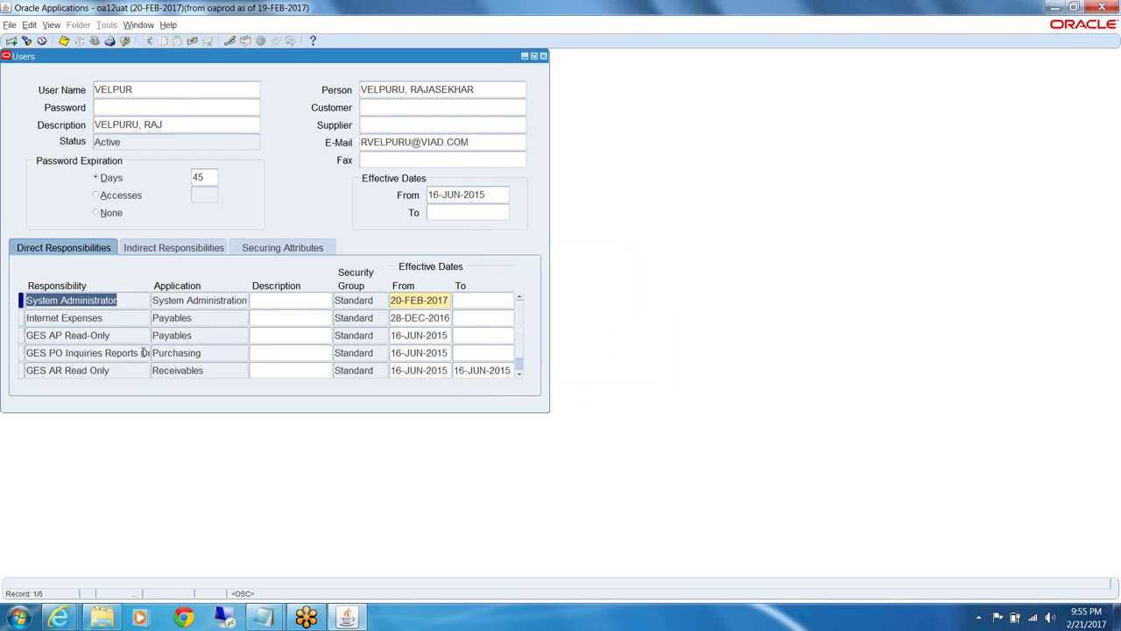
scroll(144, 354, "down", 1)
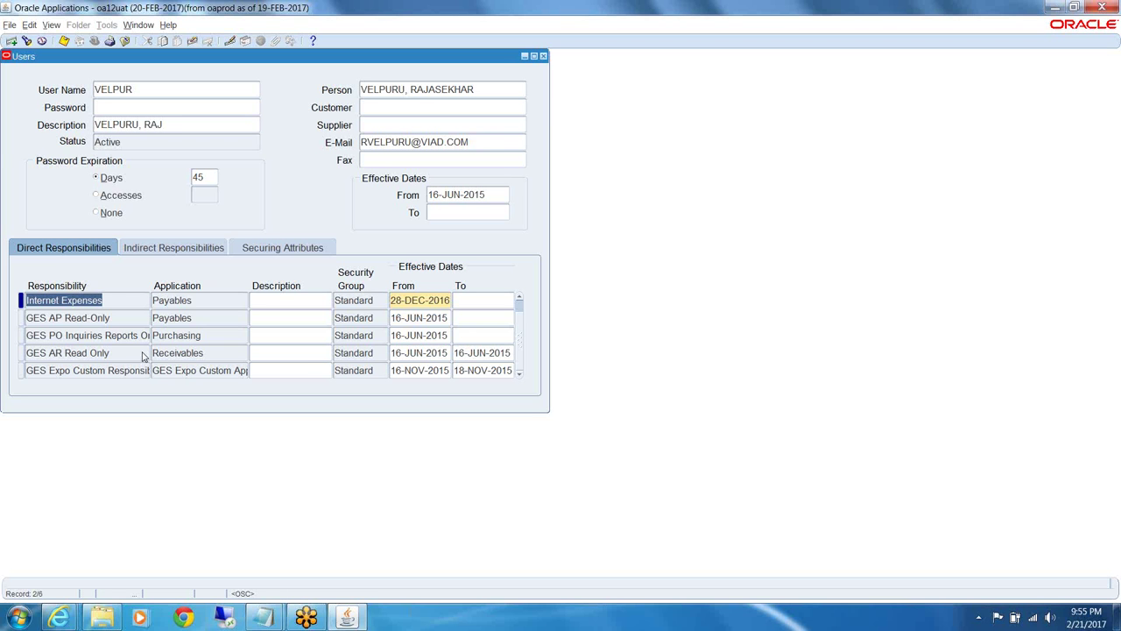
scroll(143, 356, "up", 1)
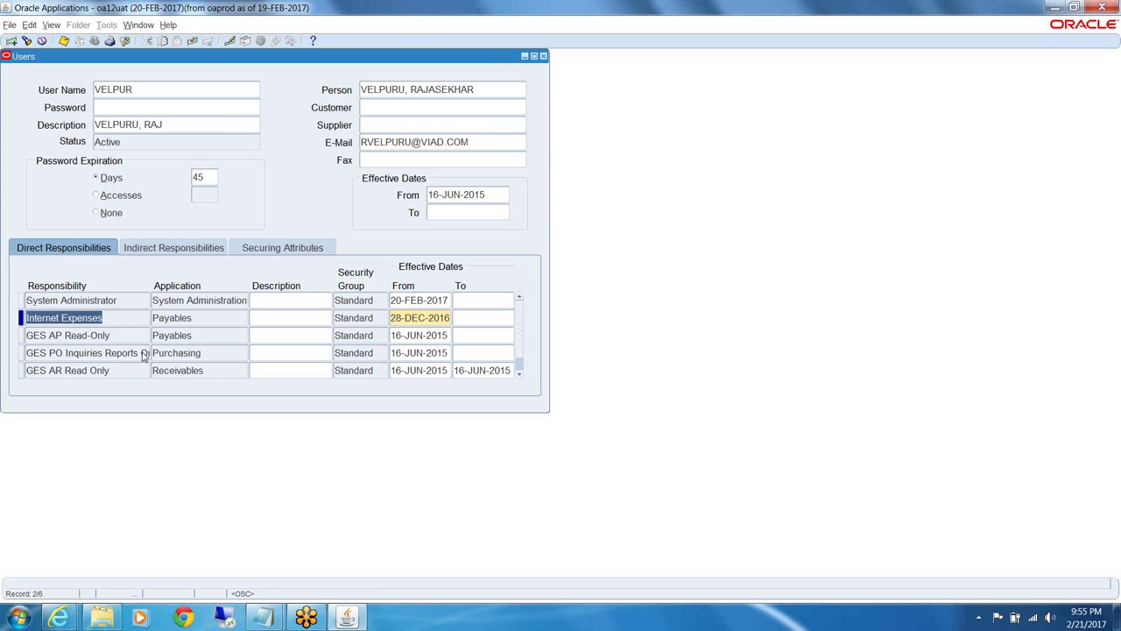
scroll(143, 356, "down", 1)
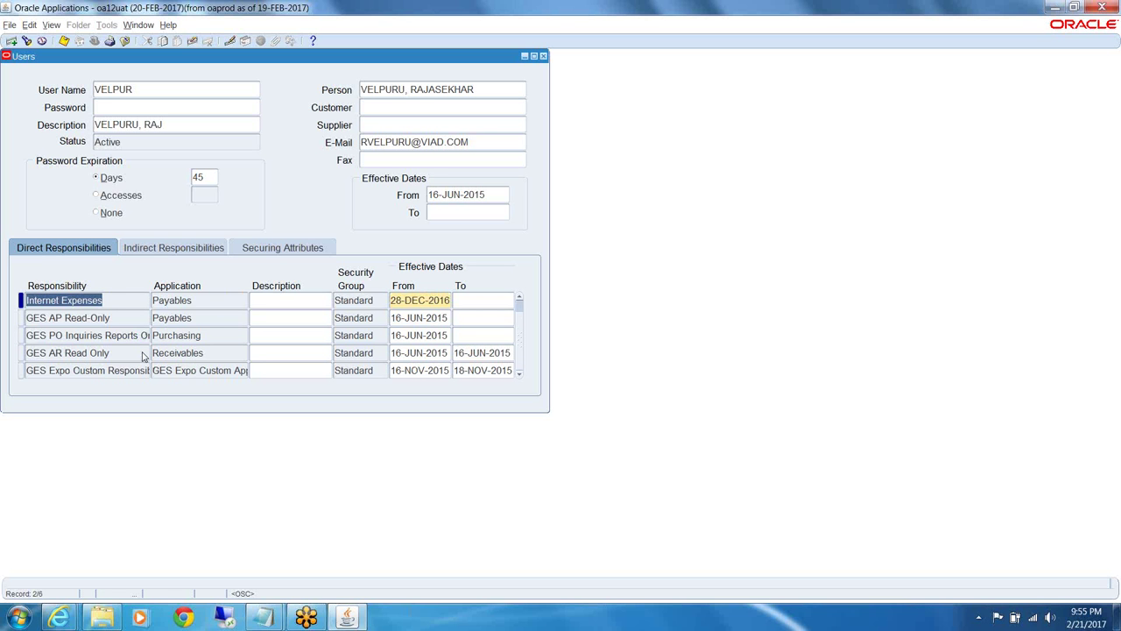
scroll(143, 356, "up", 1)
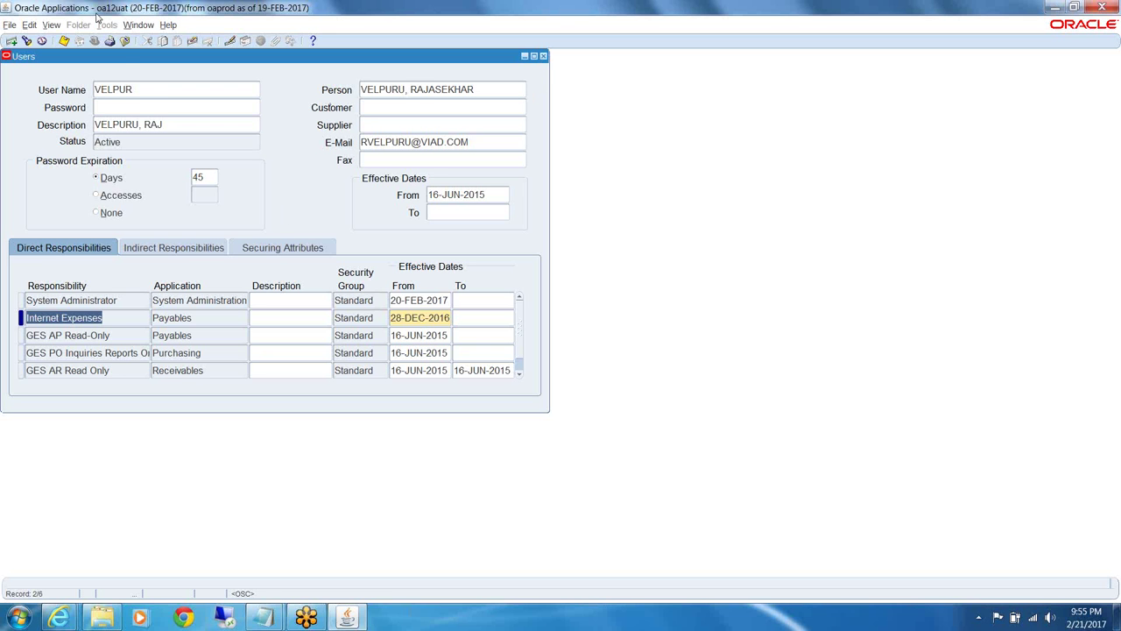
Open the Responsibilities list with View > Find... and cancel it without choosing one
left_click(52, 25)
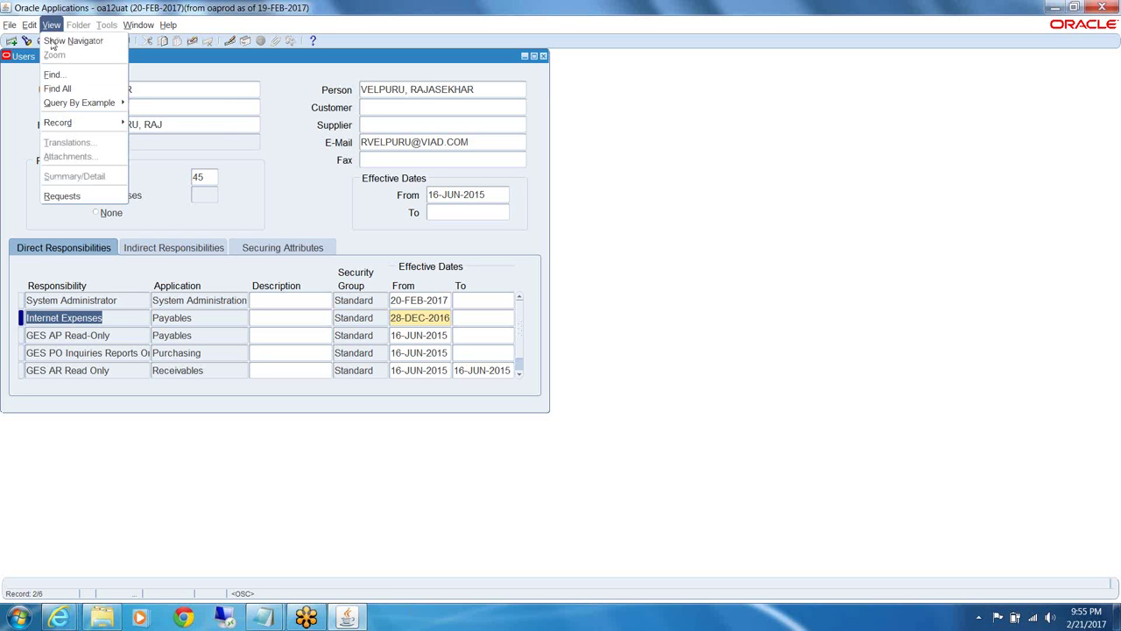
mouse_move(73, 107)
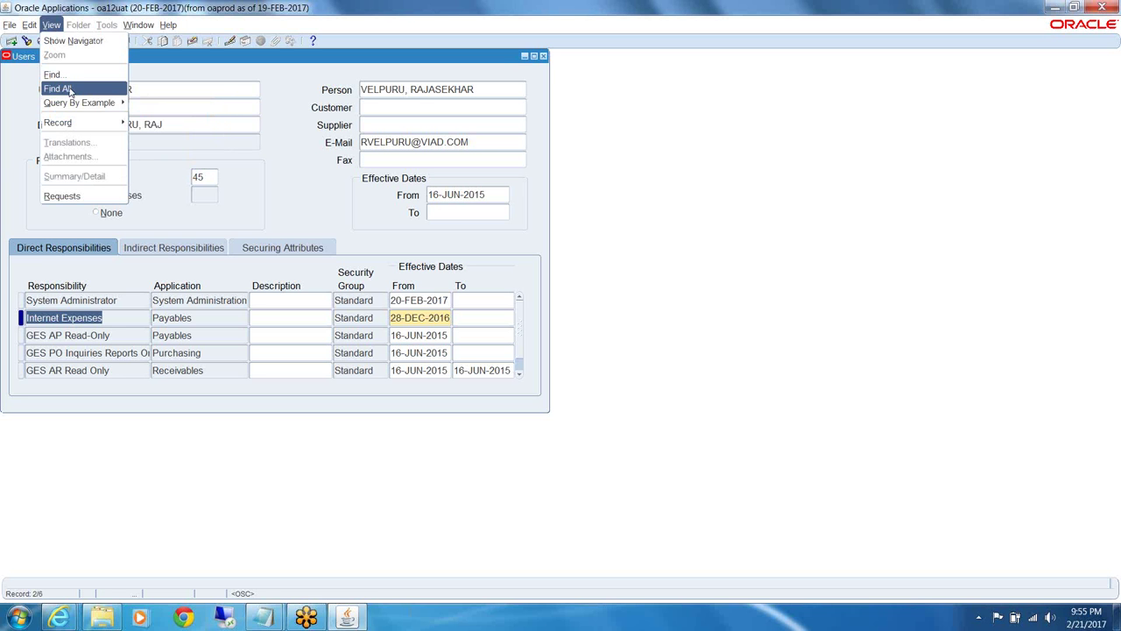
left_click(67, 77)
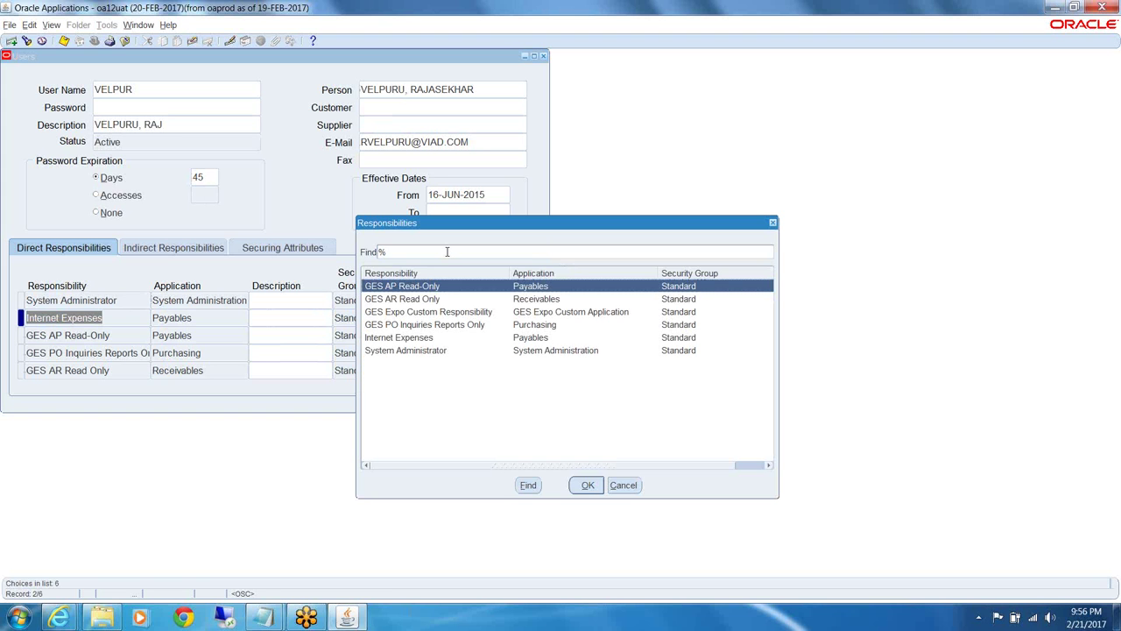
left_click(624, 486)
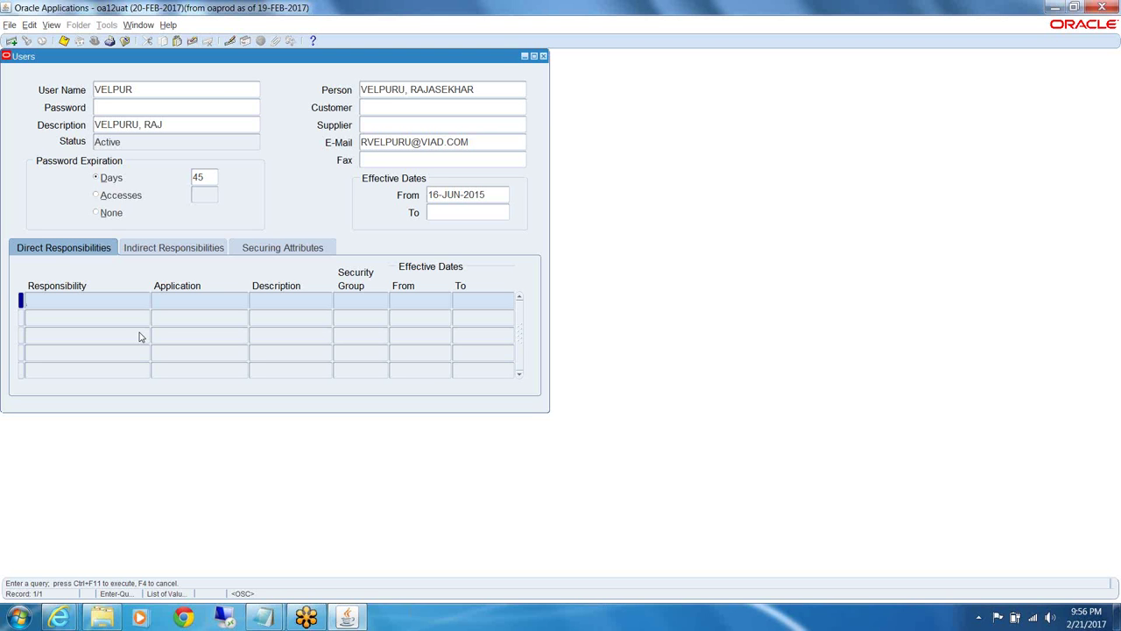
Query the user's responsibilities matching %System%, then clear the block for a new query
type("%System%")
key("ctrl+F11")
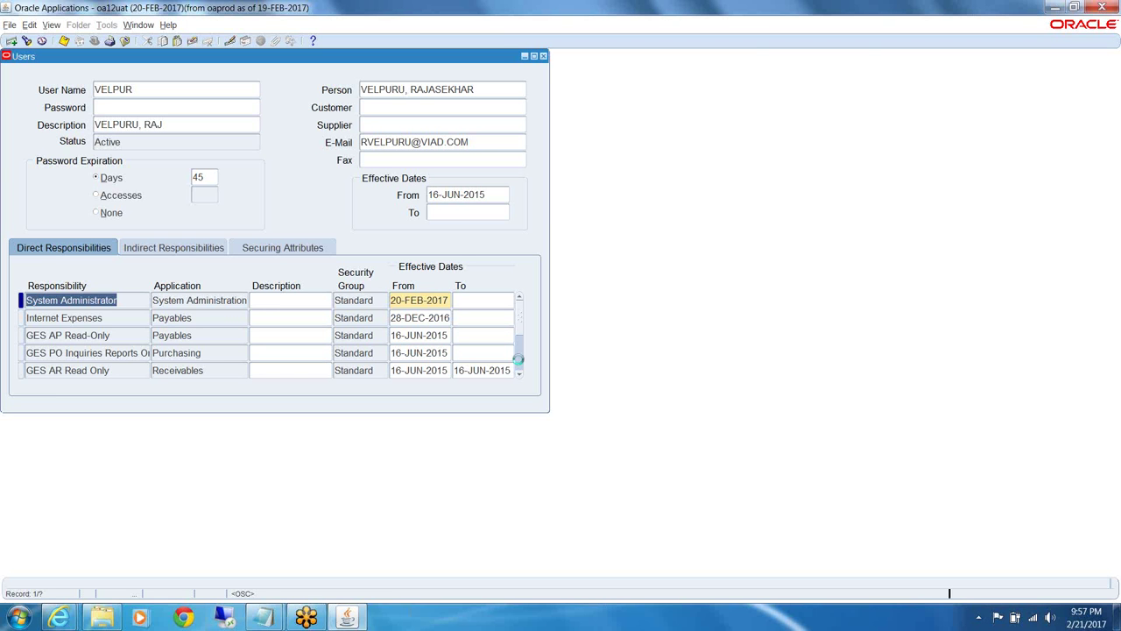
key("F11")
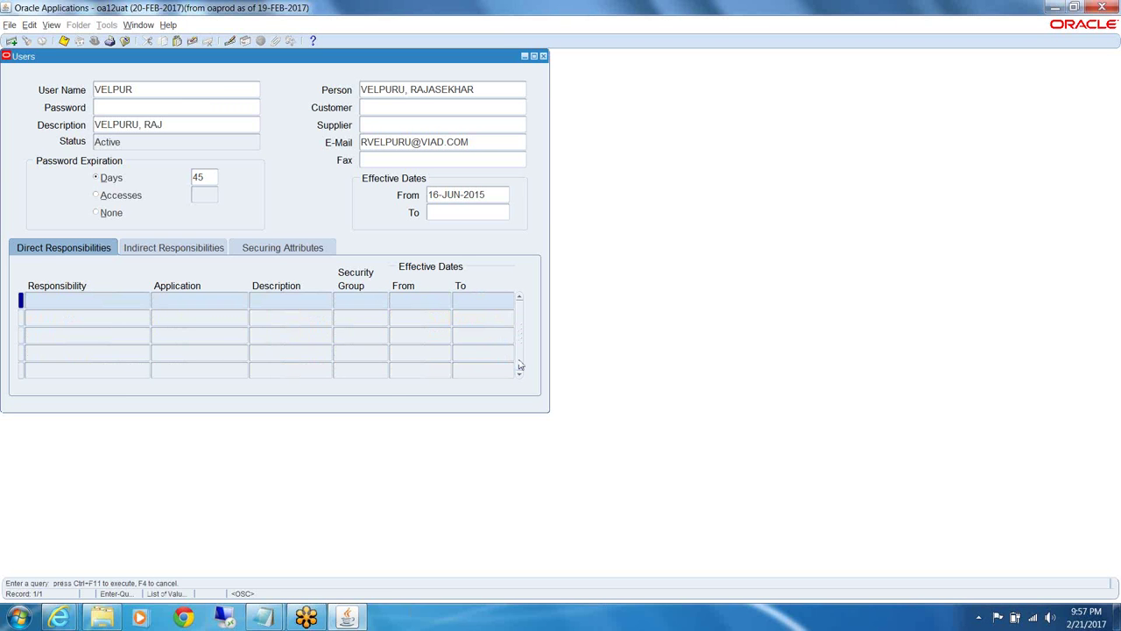
Re-run the %System% query, then search 'Syste' and select System Administrator
type("%System%")
key("ctrl+F11")
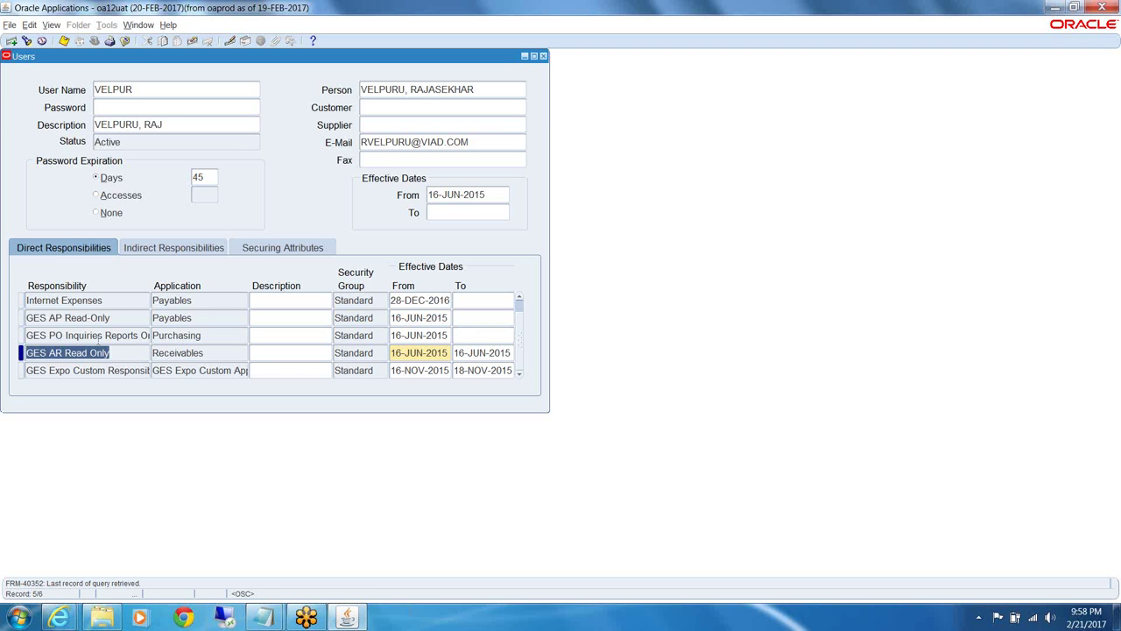
left_click(51, 25)
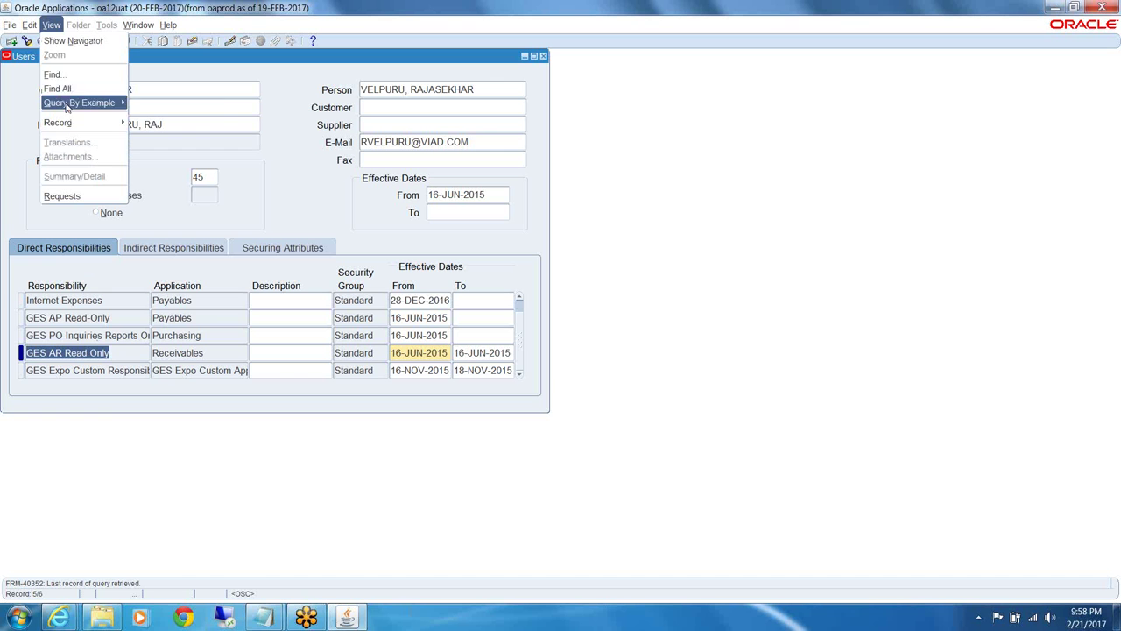
left_click(63, 77)
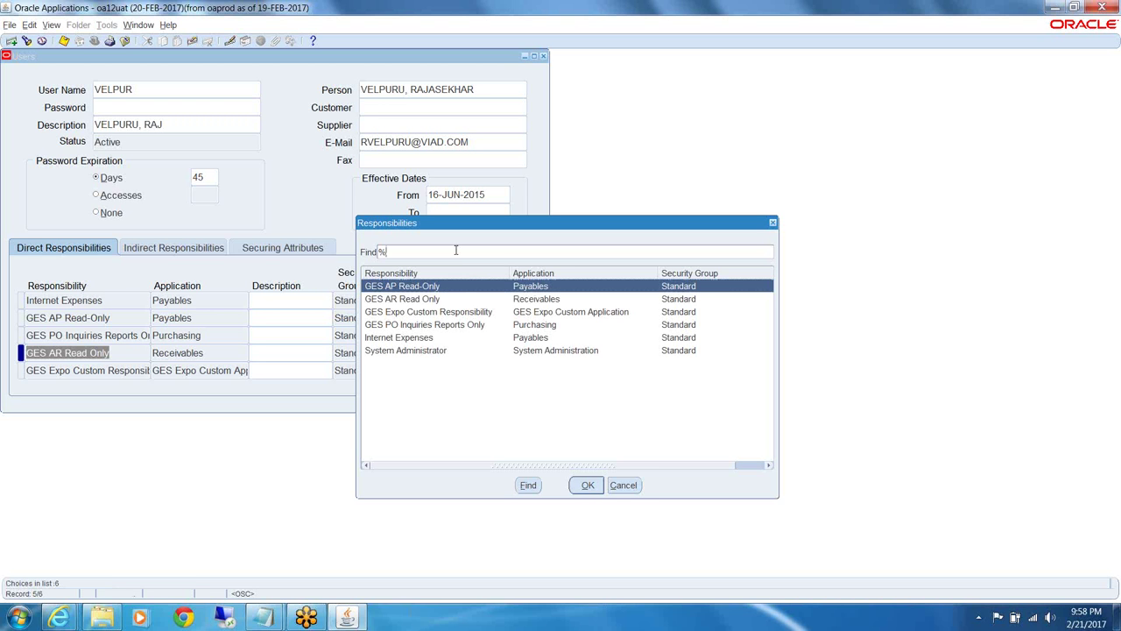
type("Syste")
left_click(408, 351)
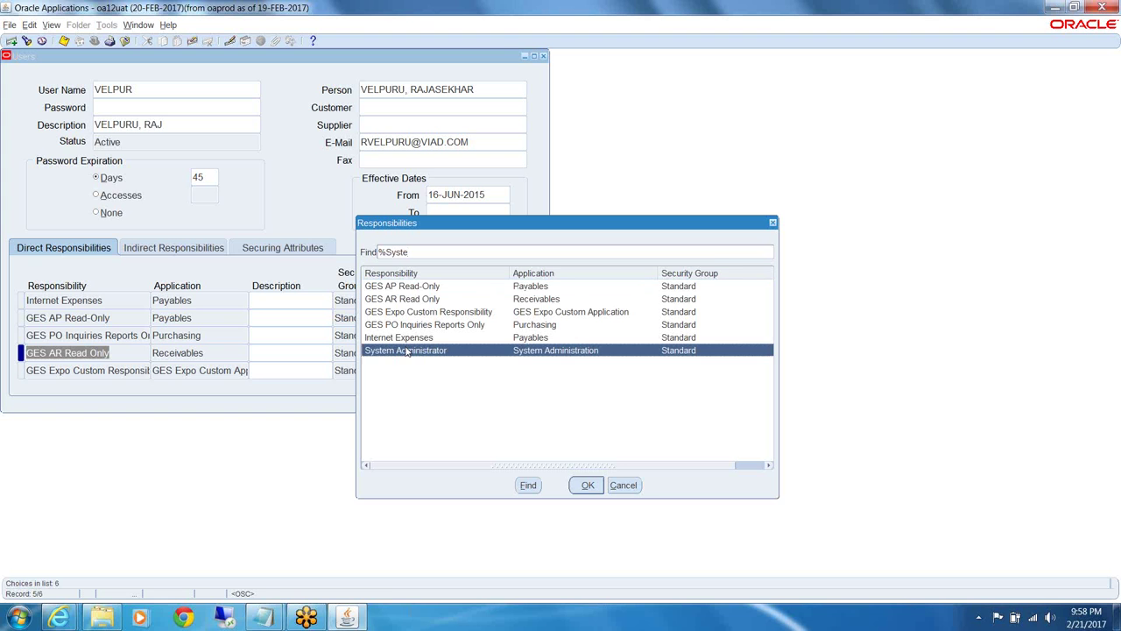
left_click(588, 487)
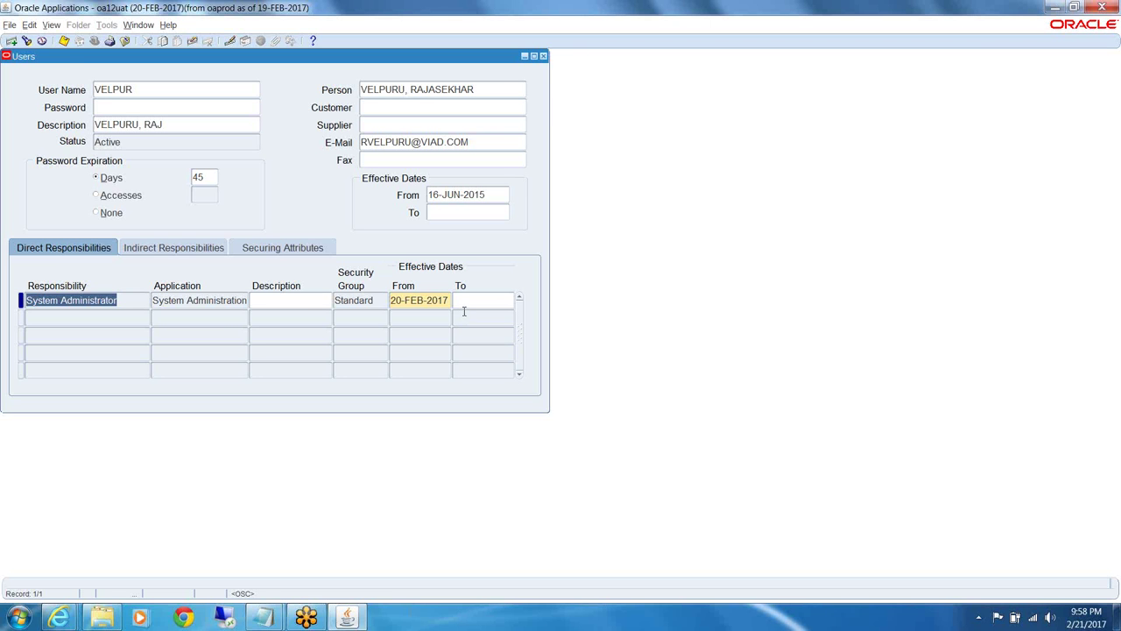
left_click(51, 25)
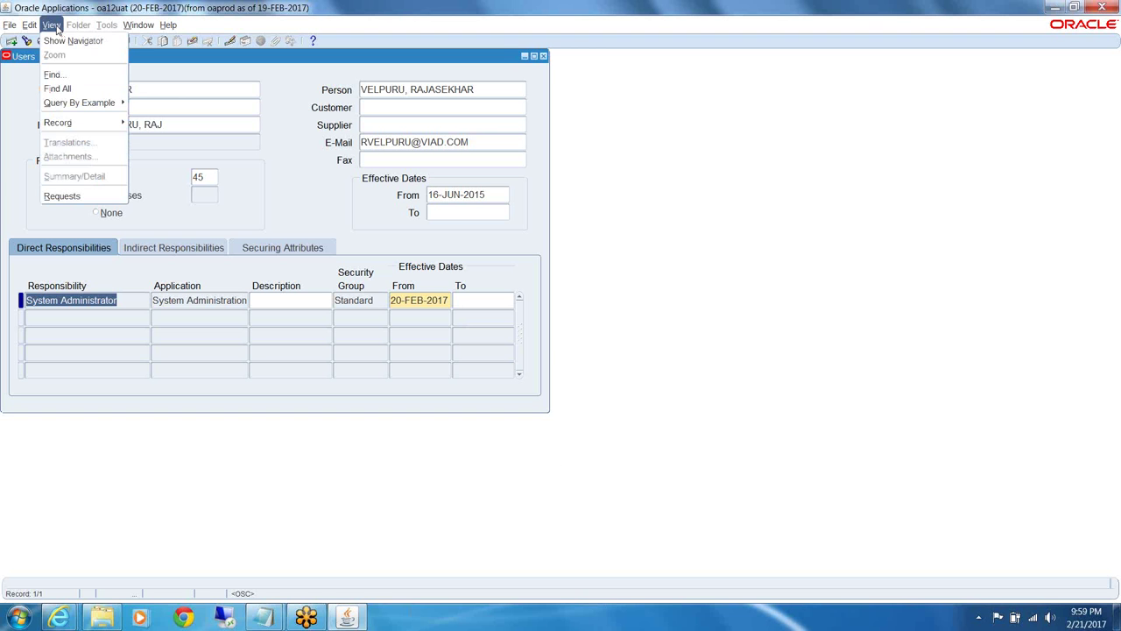
left_click(67, 75)
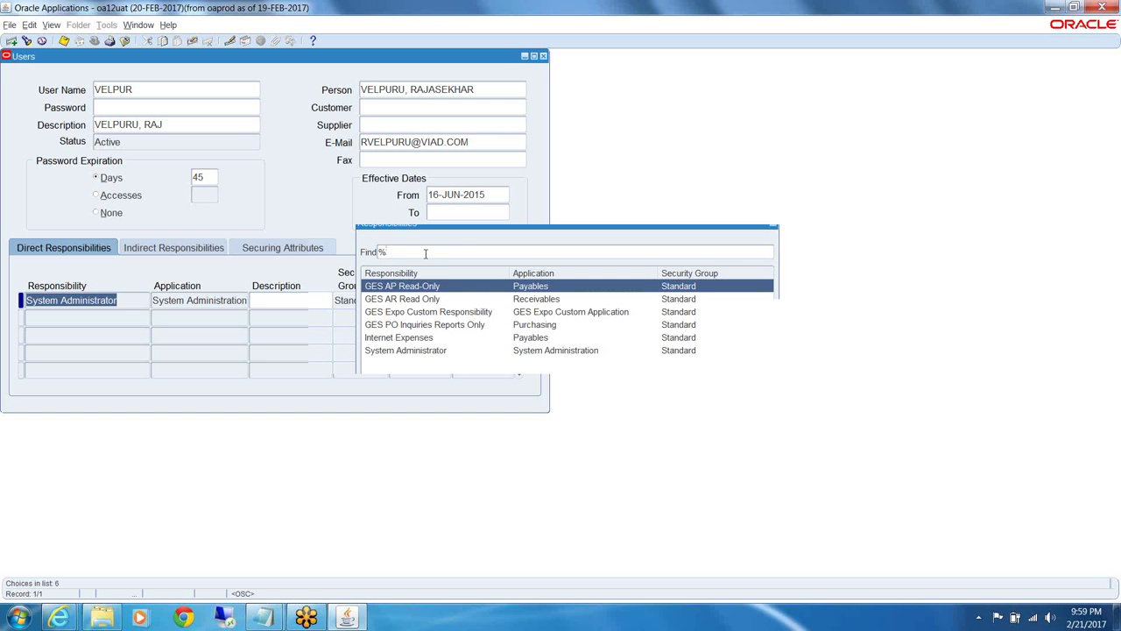
left_click(438, 354)
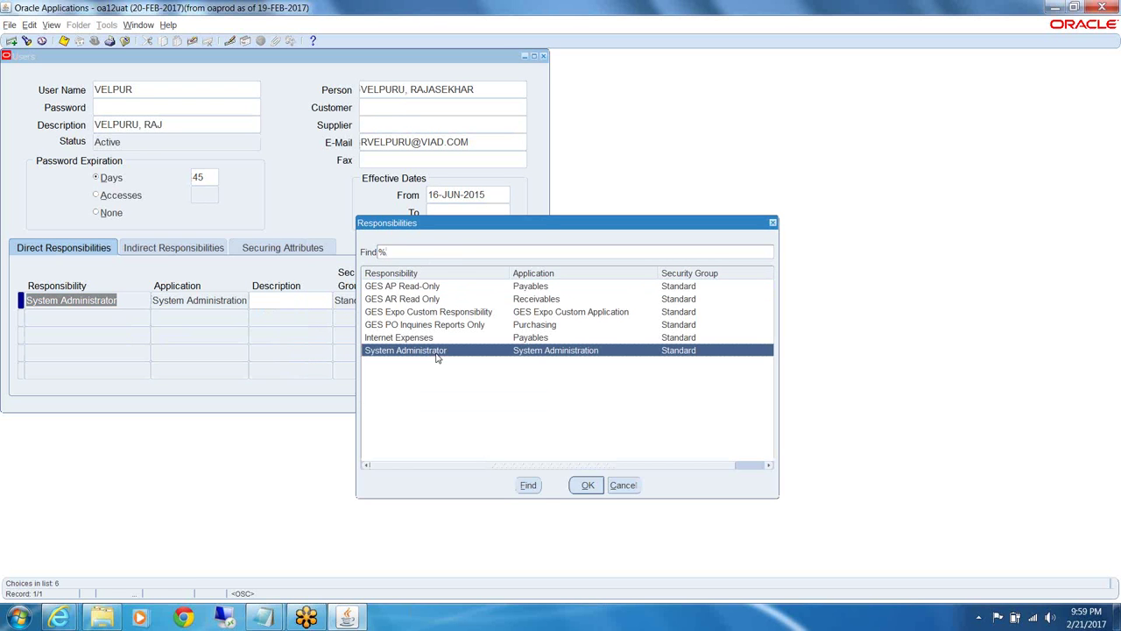
left_click(591, 488)
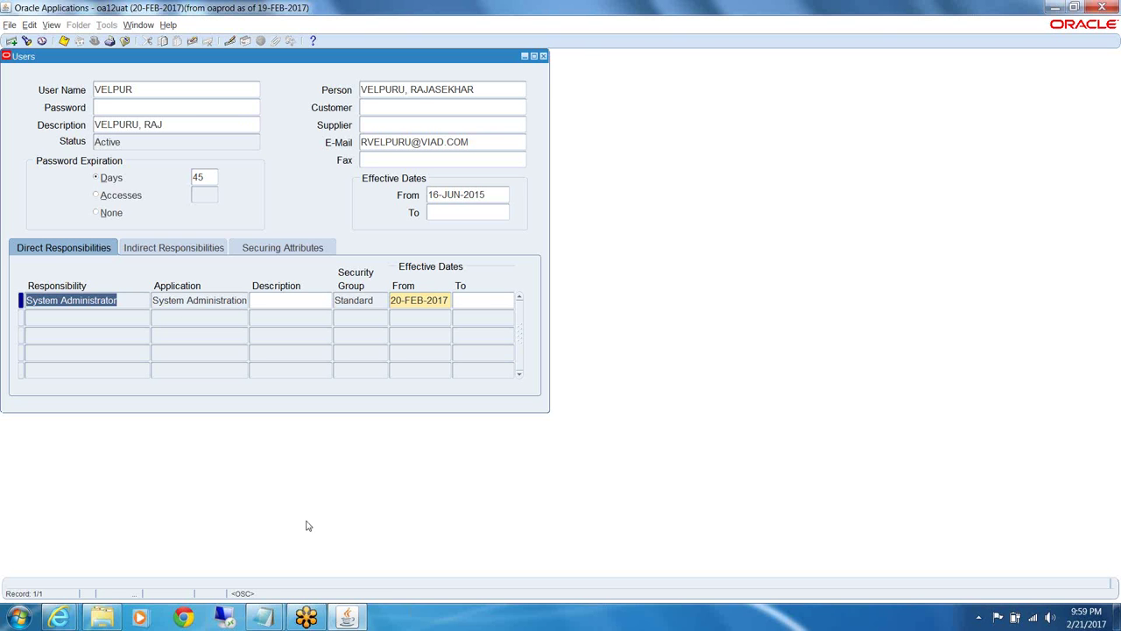
Start a second responsibility row, replacing the invalid xx% entry with the pattern GES%
mouse_move(351, 620)
left_click(77, 316)
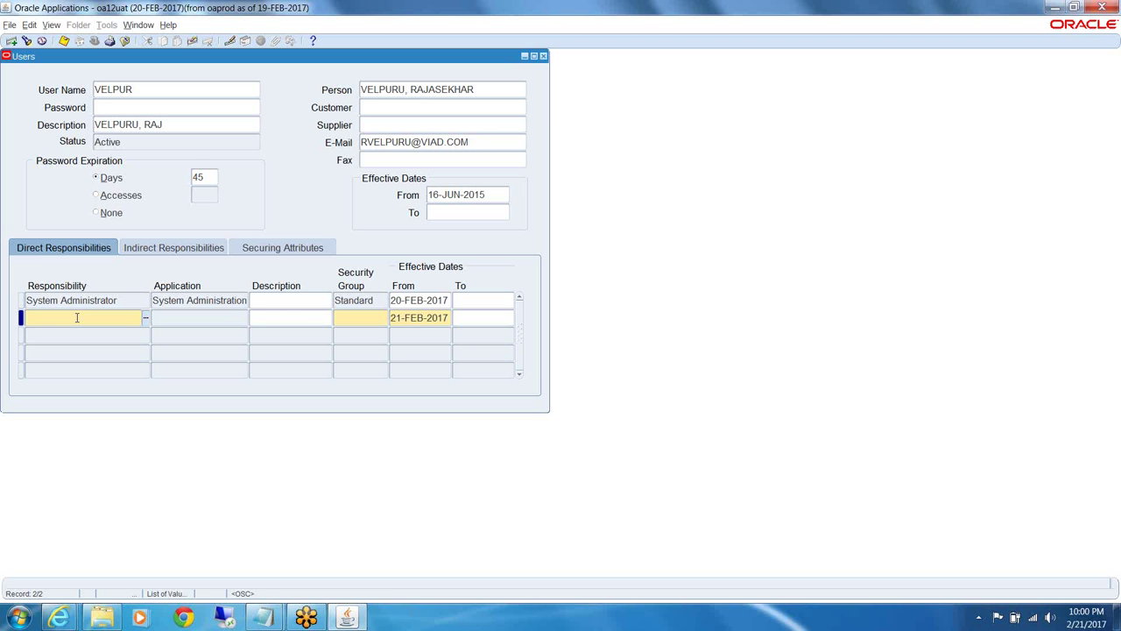
type("xx%")
key("Tab")
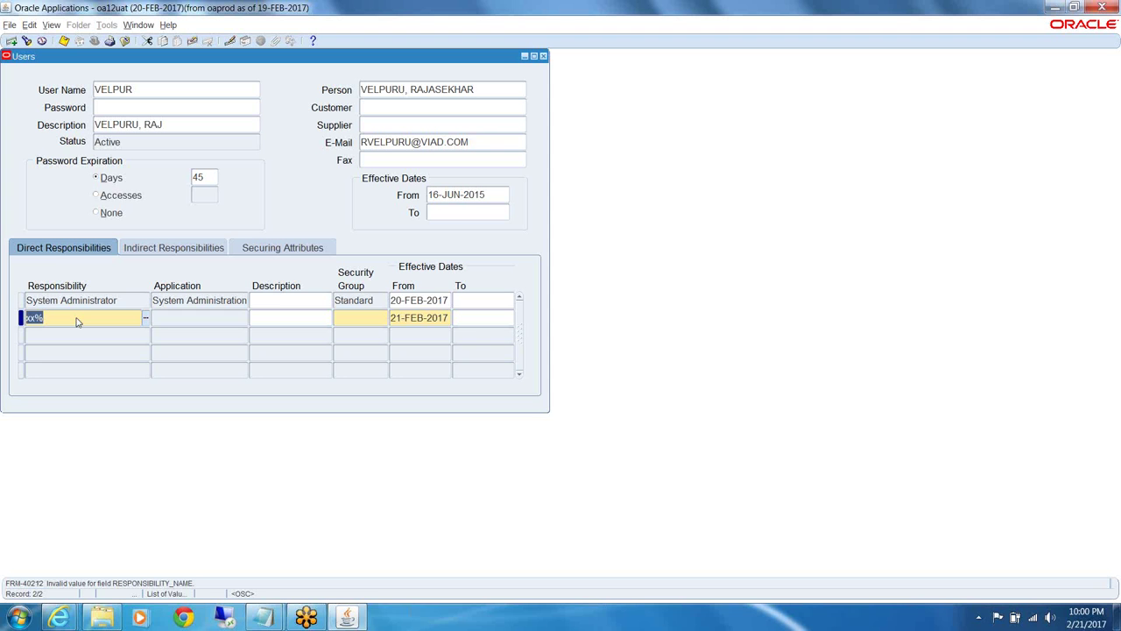
key("BackSpace")
left_click(77, 322)
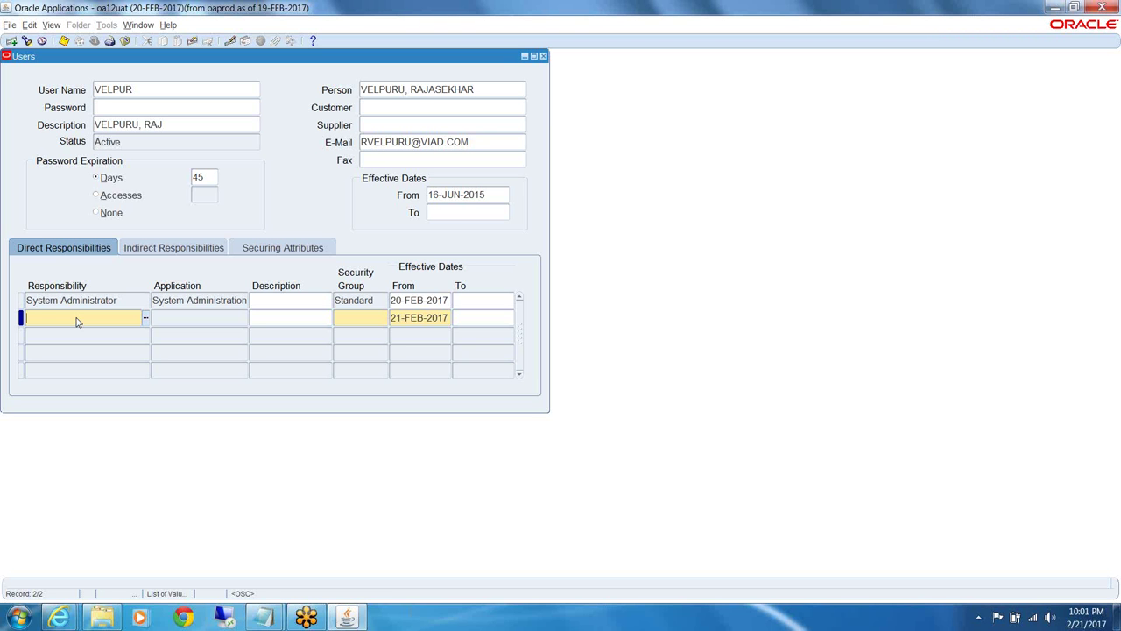
type("GES%")
Bring up the Responsibilities list filtered by GES%, showing 106 matches
key("Tab")
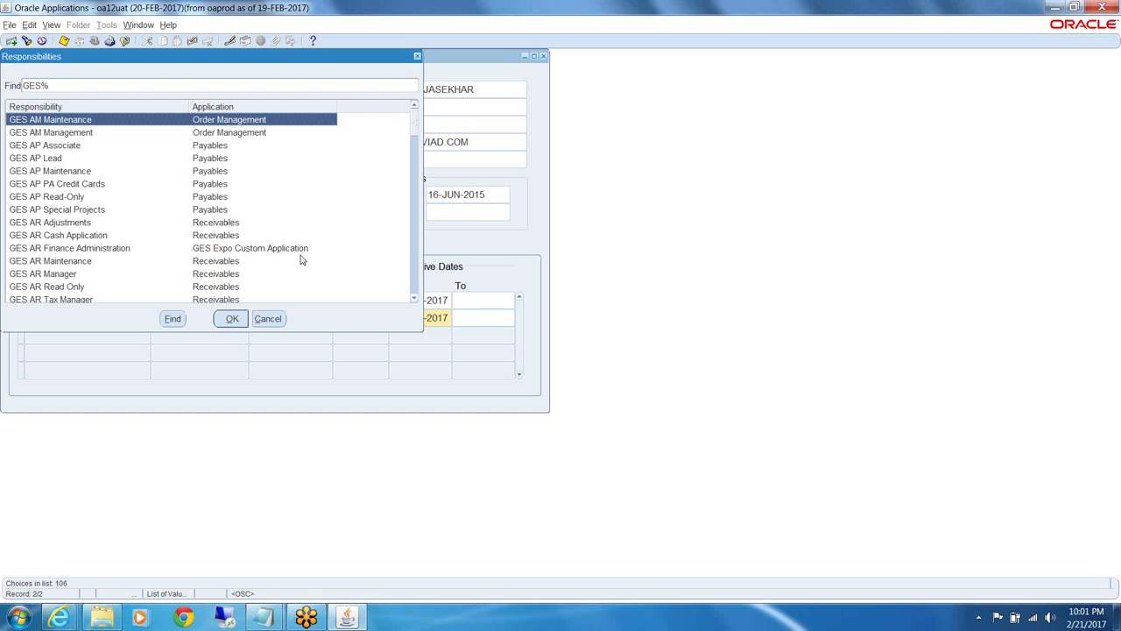
Highlight GES AR Finance Administration, then cancel the list without assigning it
left_click(96, 252)
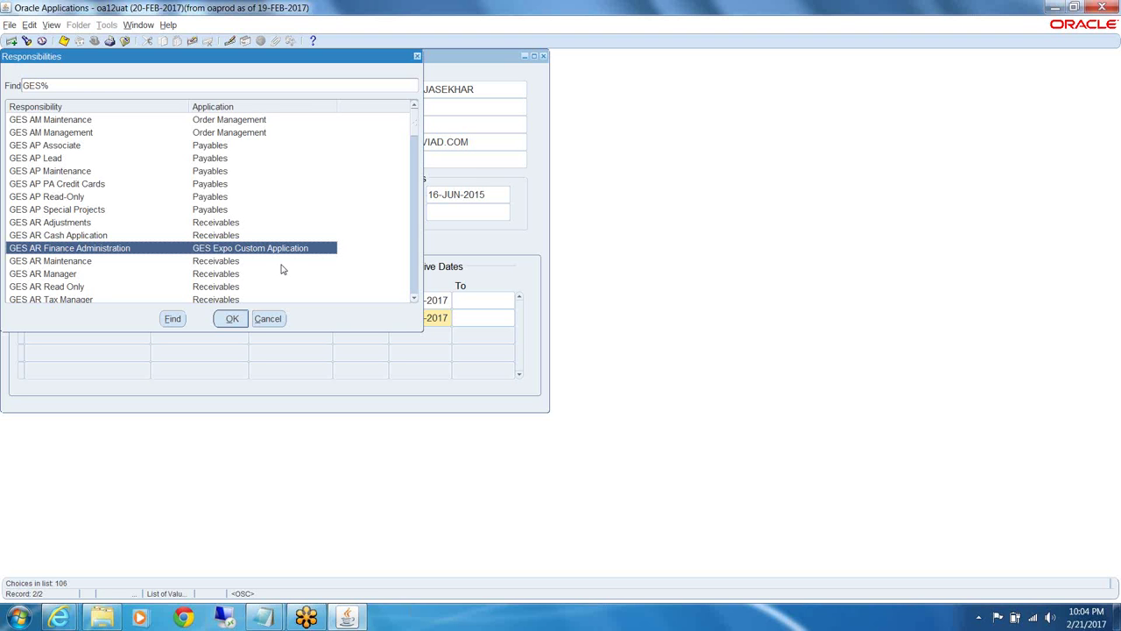
left_click(268, 319)
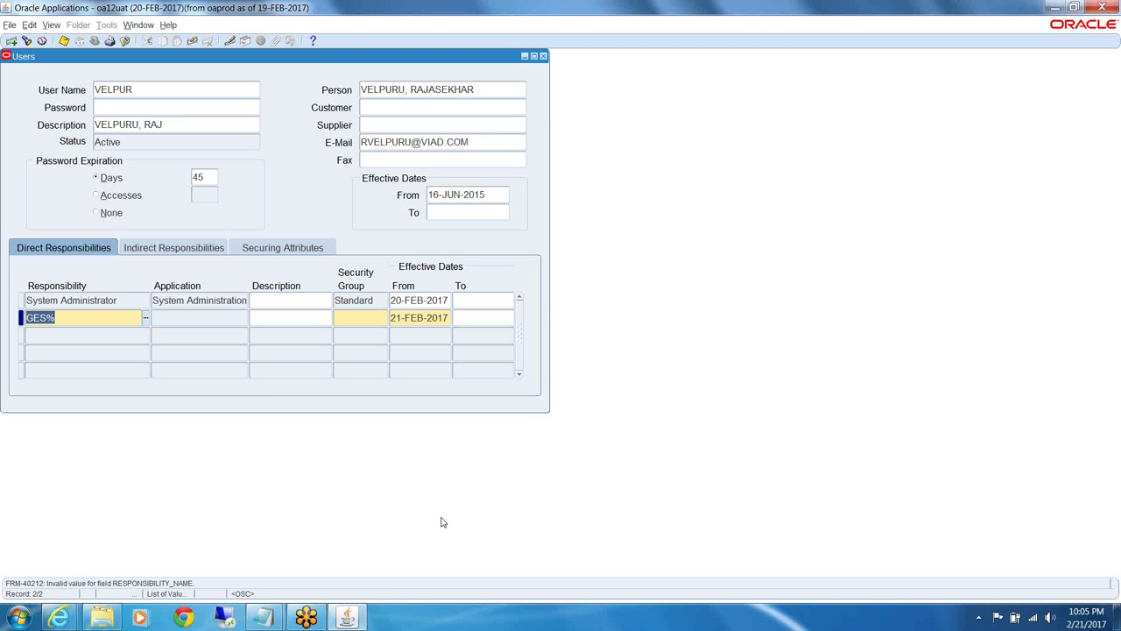
Clear the invalid GES% row and return the responsibilities block to query mode
key("F6")
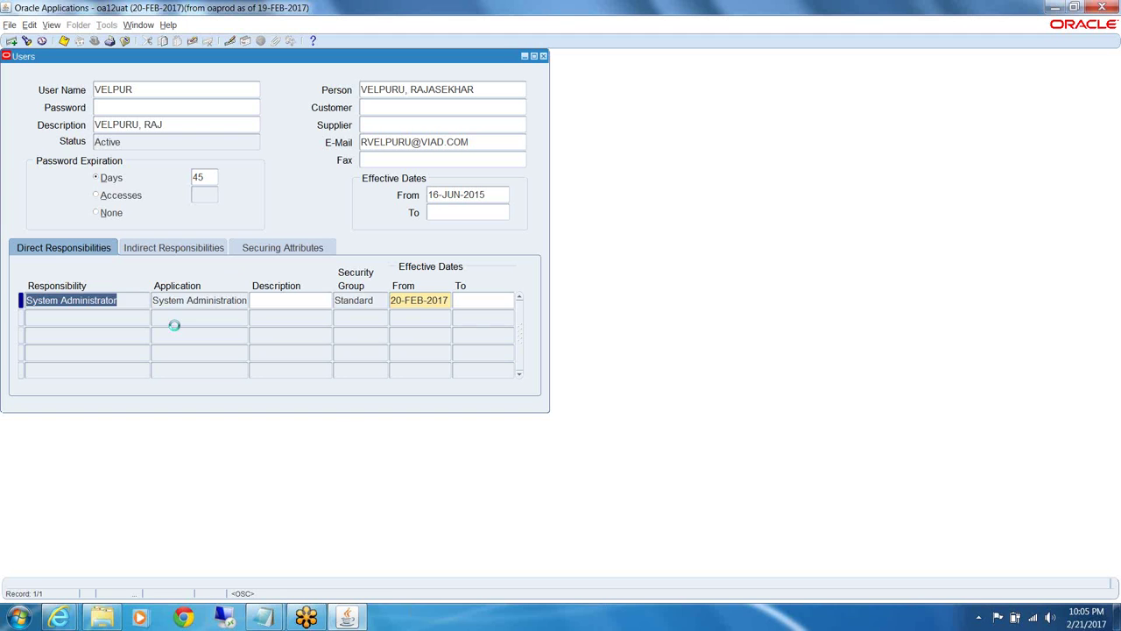
key("F11")
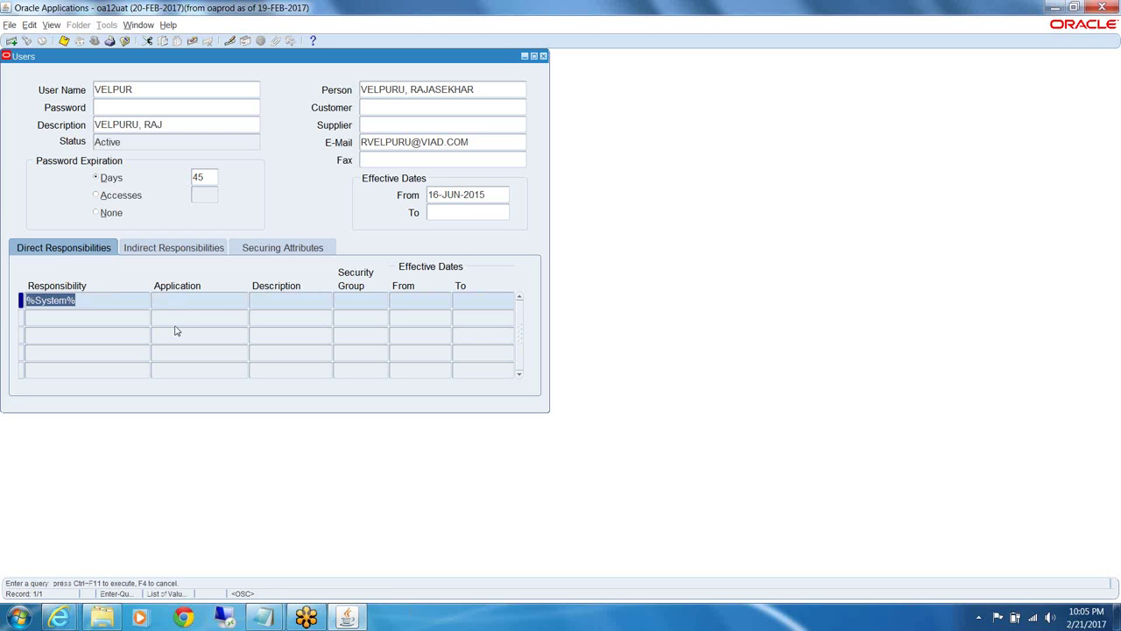
key("ctrl+F11")
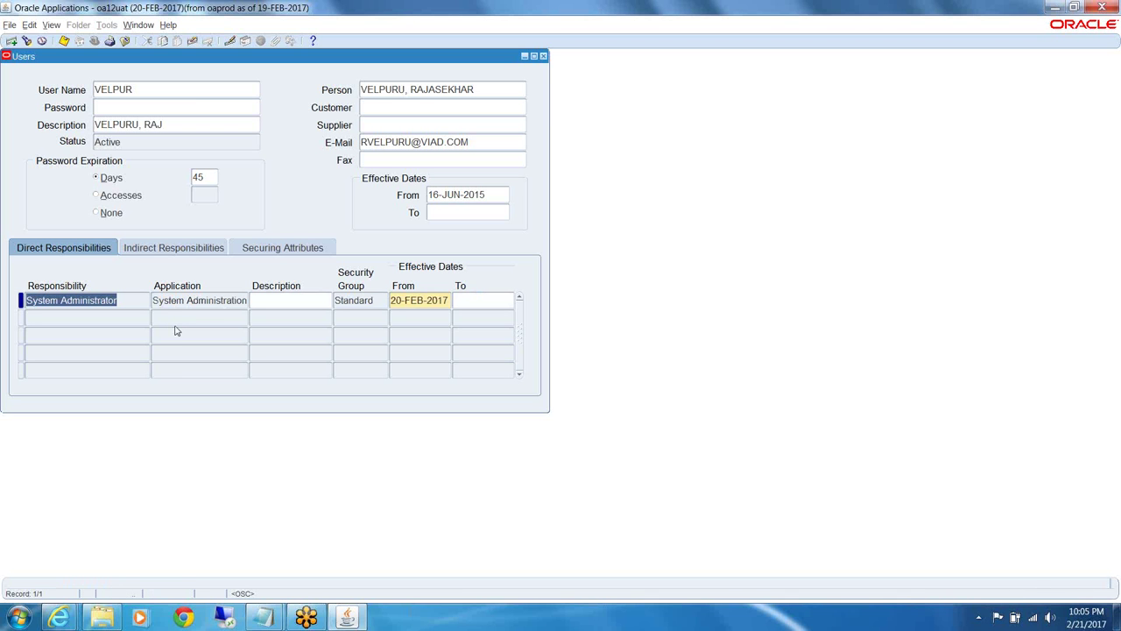
Close the Users form and open Security > Responsibility > Define from the Navigator
left_click(543, 57)
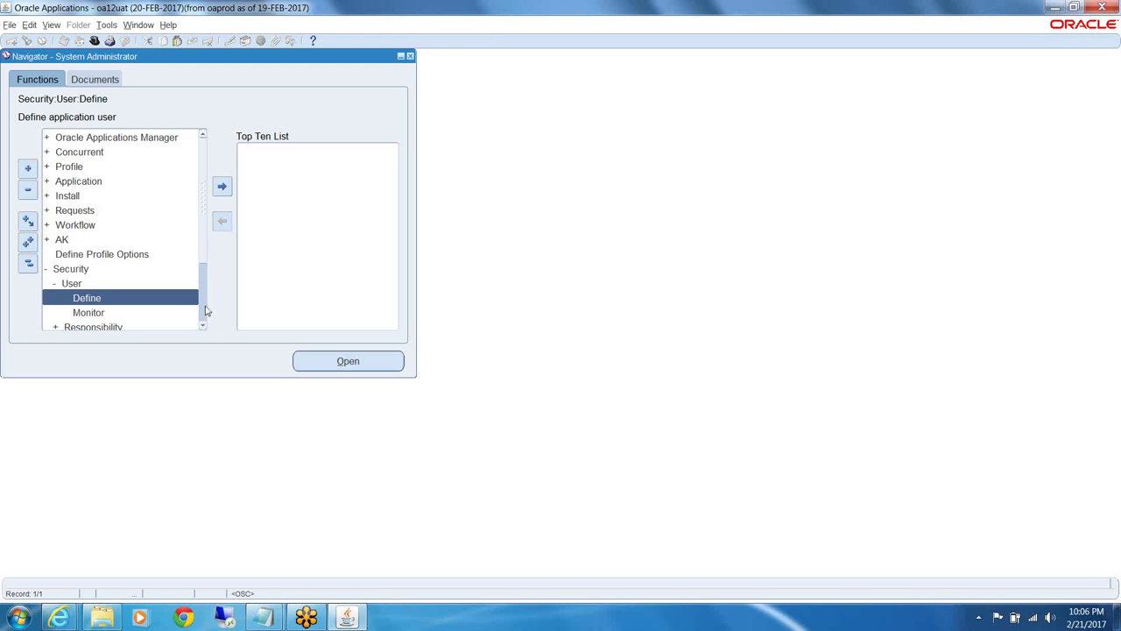
scroll(205, 311, "down", 2)
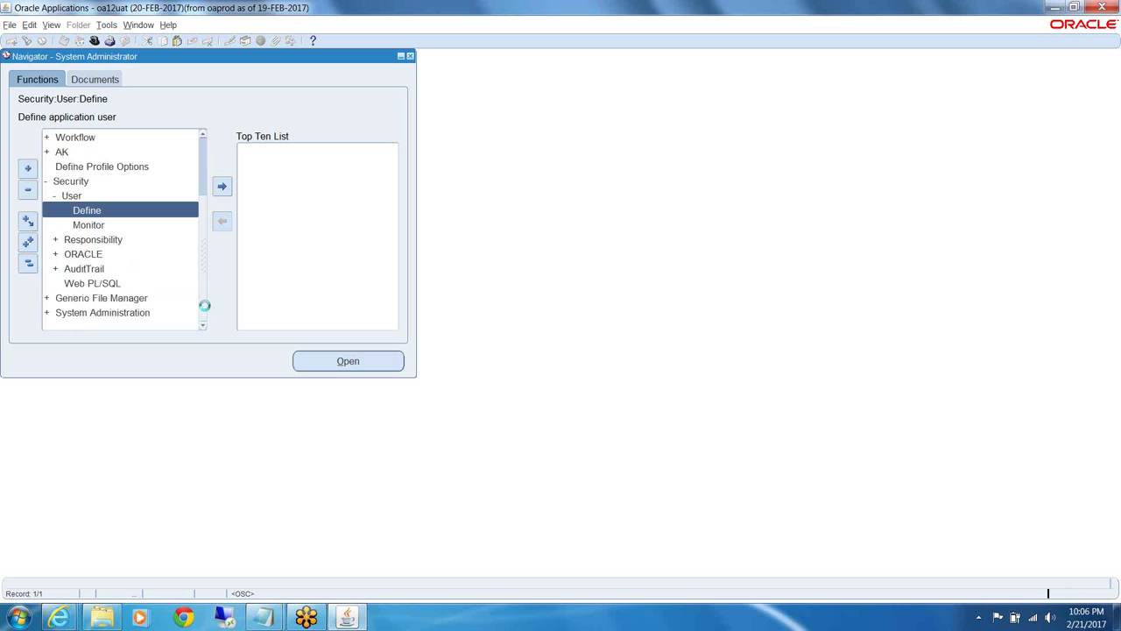
left_click(89, 241)
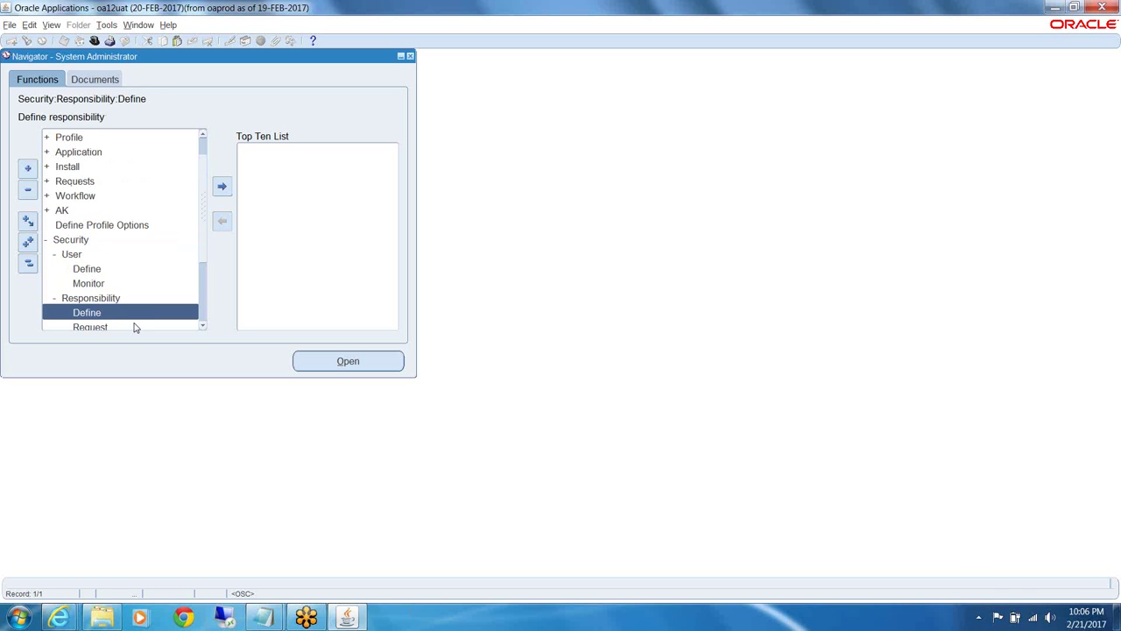
double_click(99, 312)
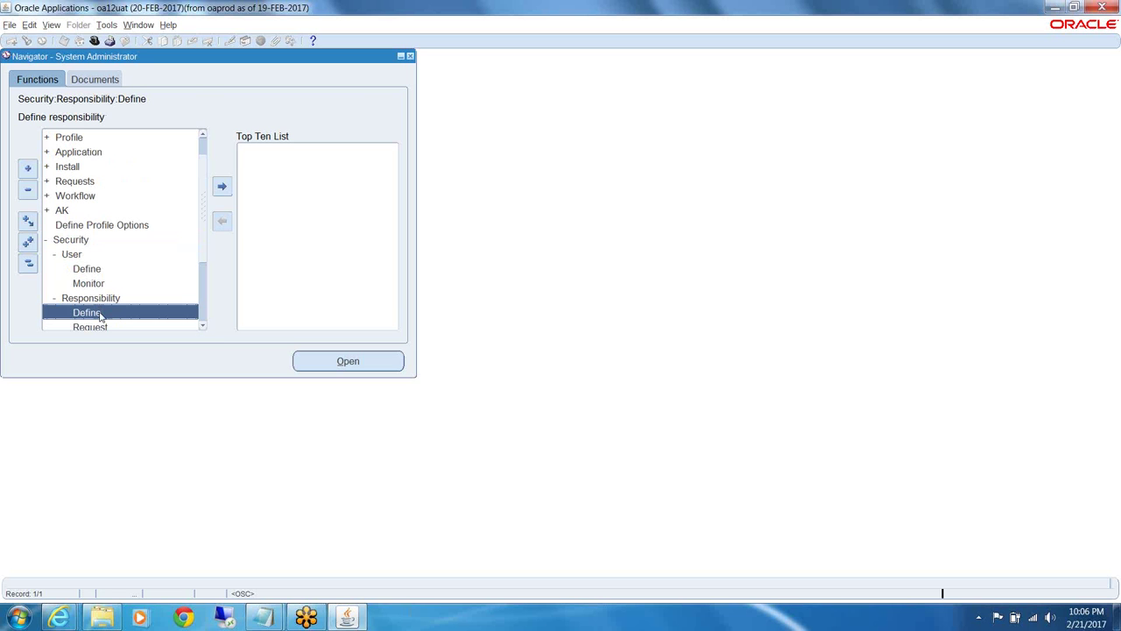
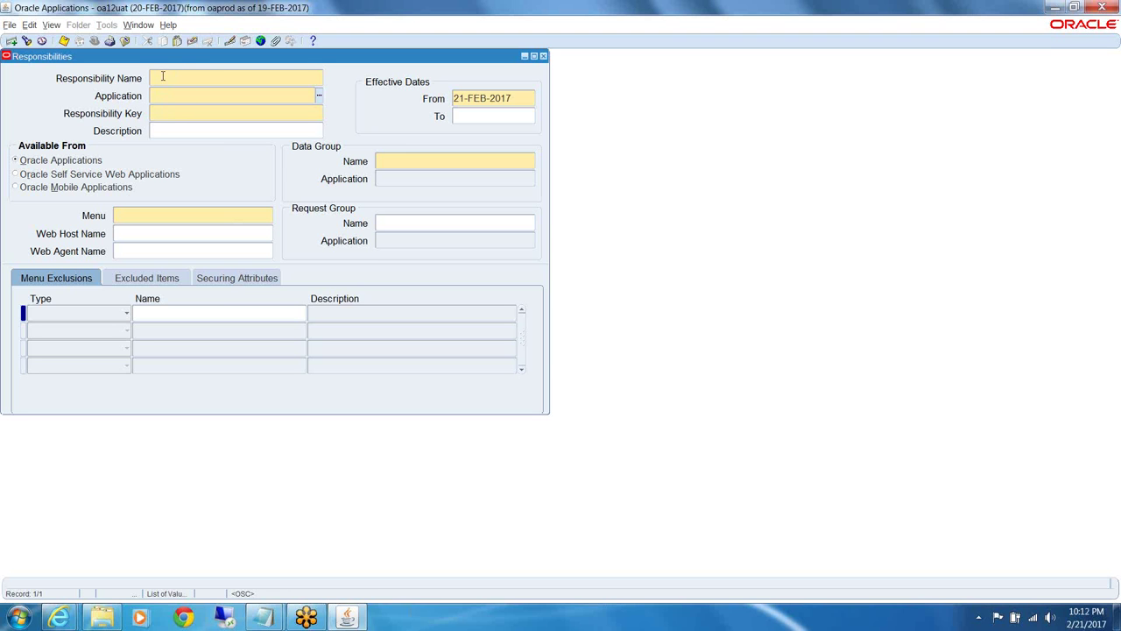
Set the Data Group Name search condition to Standard via the 'stand' list-of-values lookup
left_click(158, 220)
key("shift+Tab")
type("stand")
double_click(420, 162)
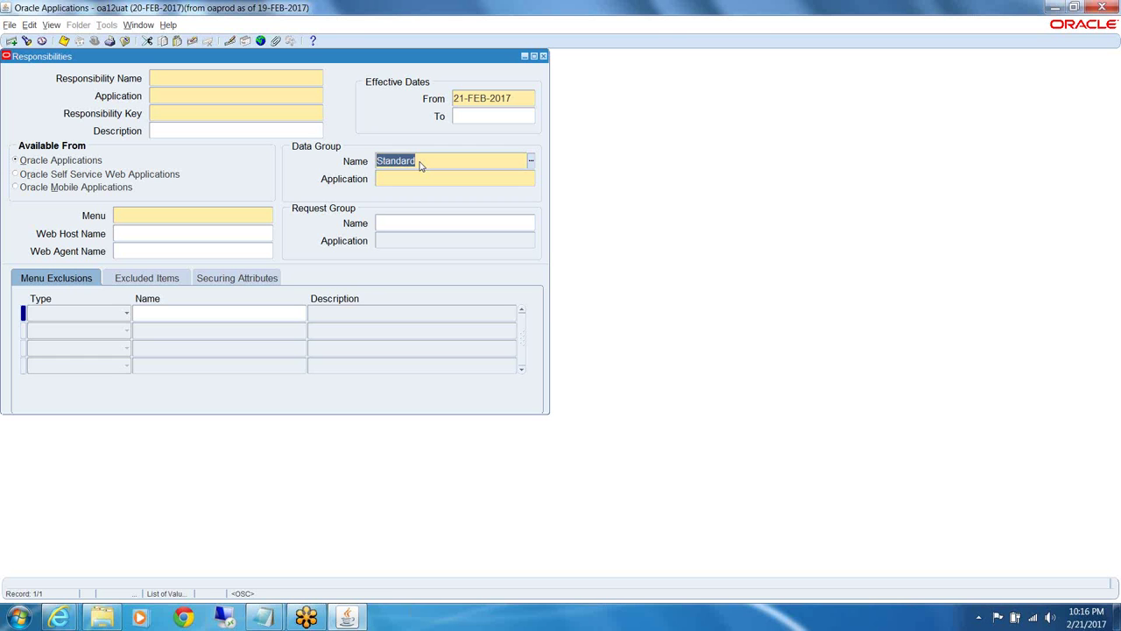
Execute the Standard data group query and step through records to ABM Intelligence ADA's ABM Concurrent Request Group
key("BackSpace")
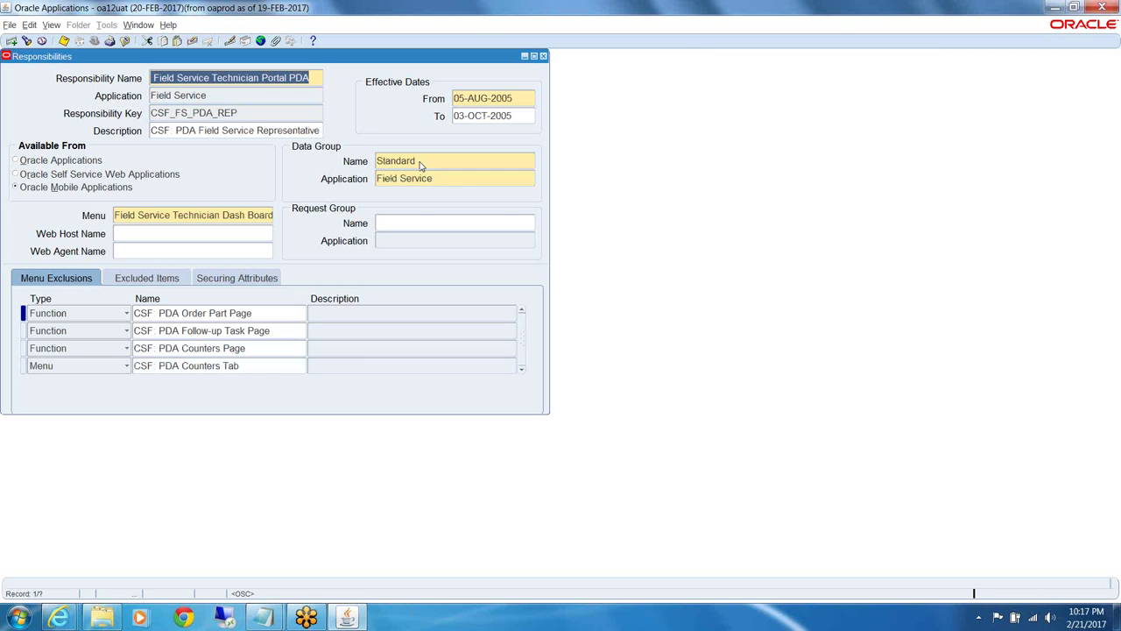
key("Down")
key("Down")
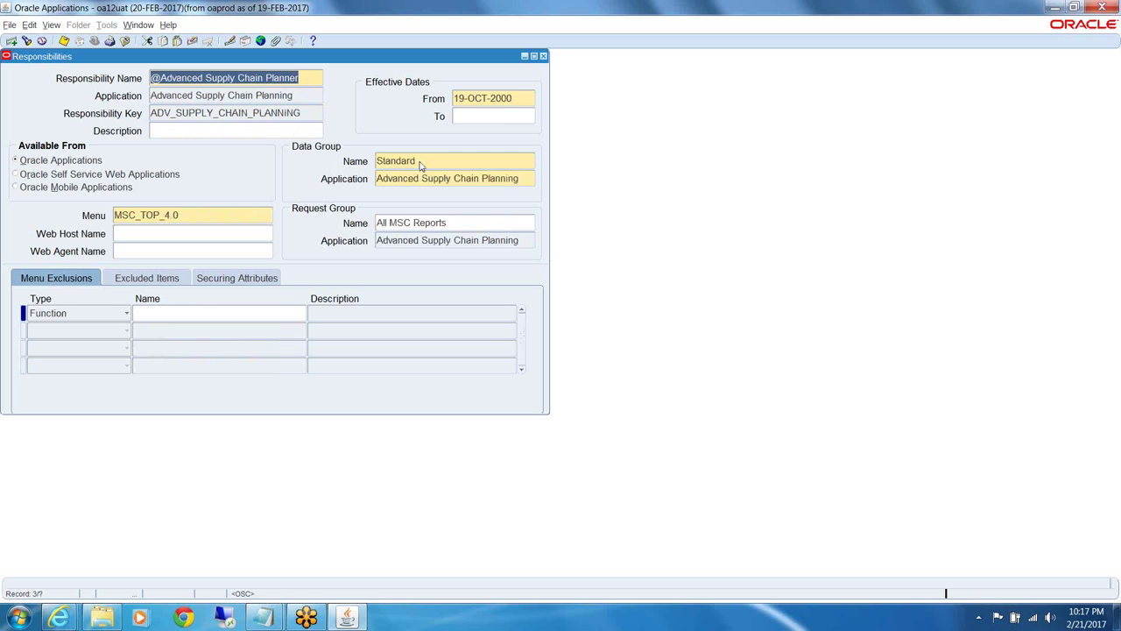
key("Down")
key("Down")
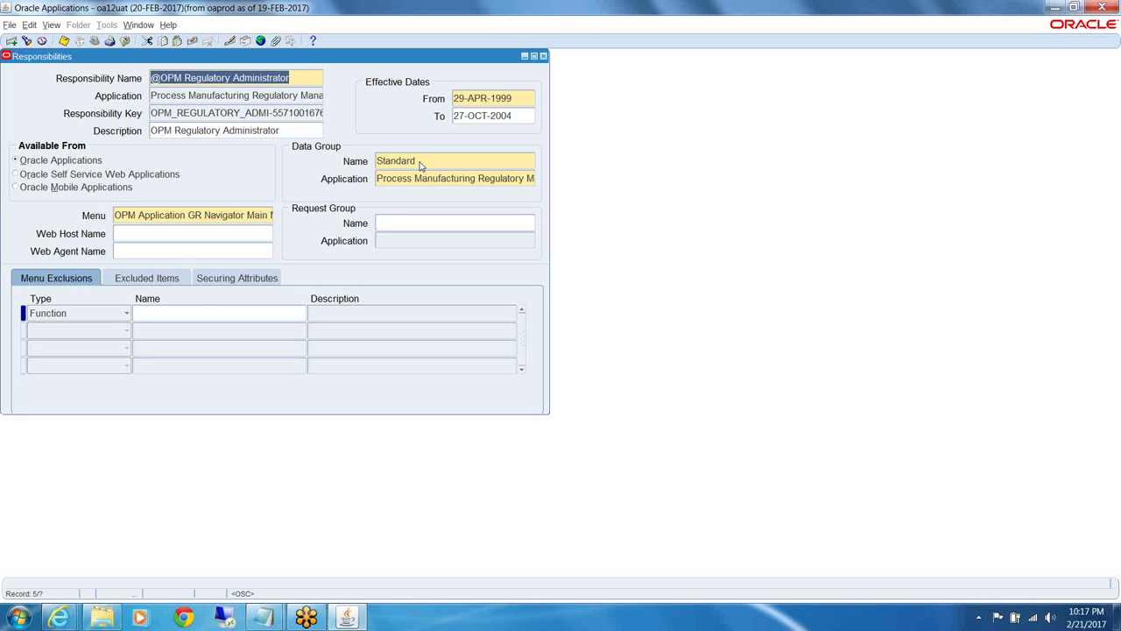
key("Down")
key("Down")
key("Down")
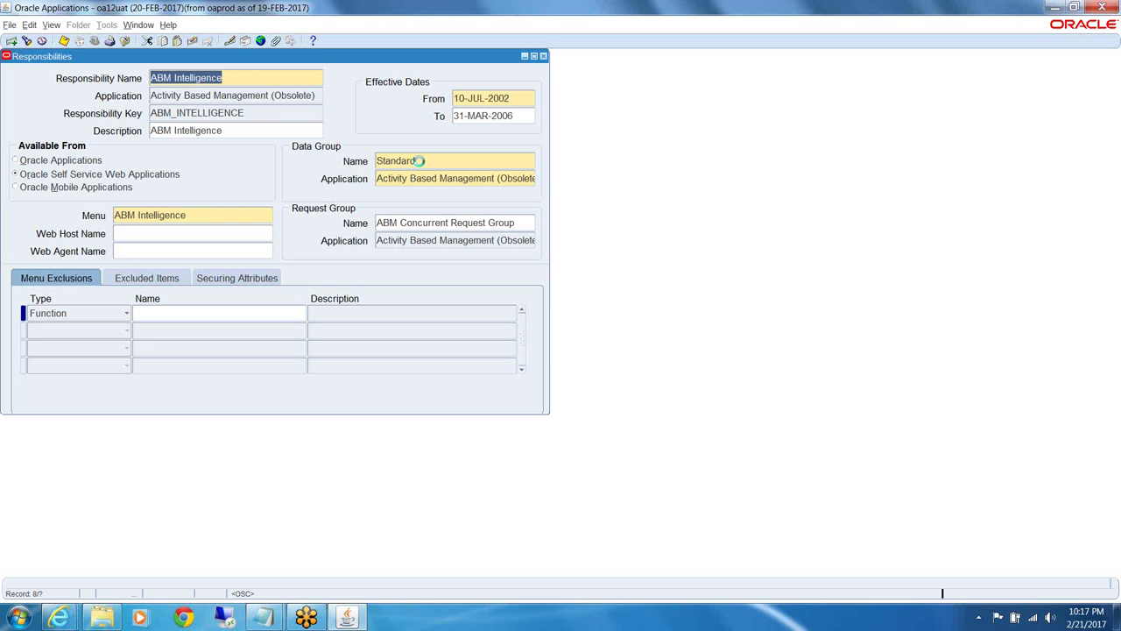
key("Down")
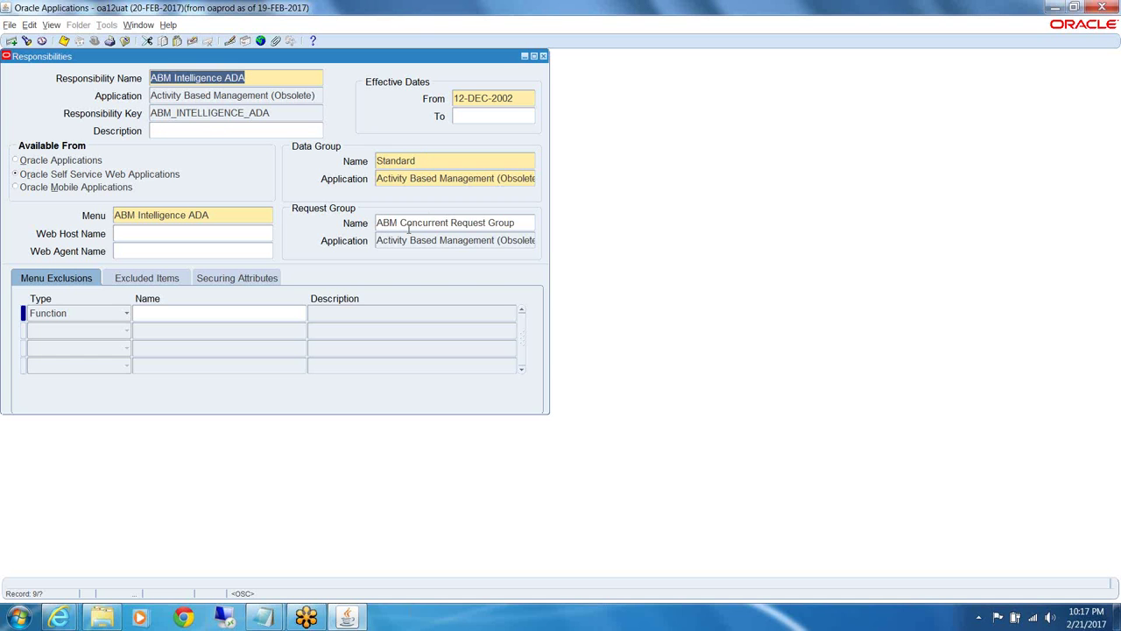
left_click(434, 222)
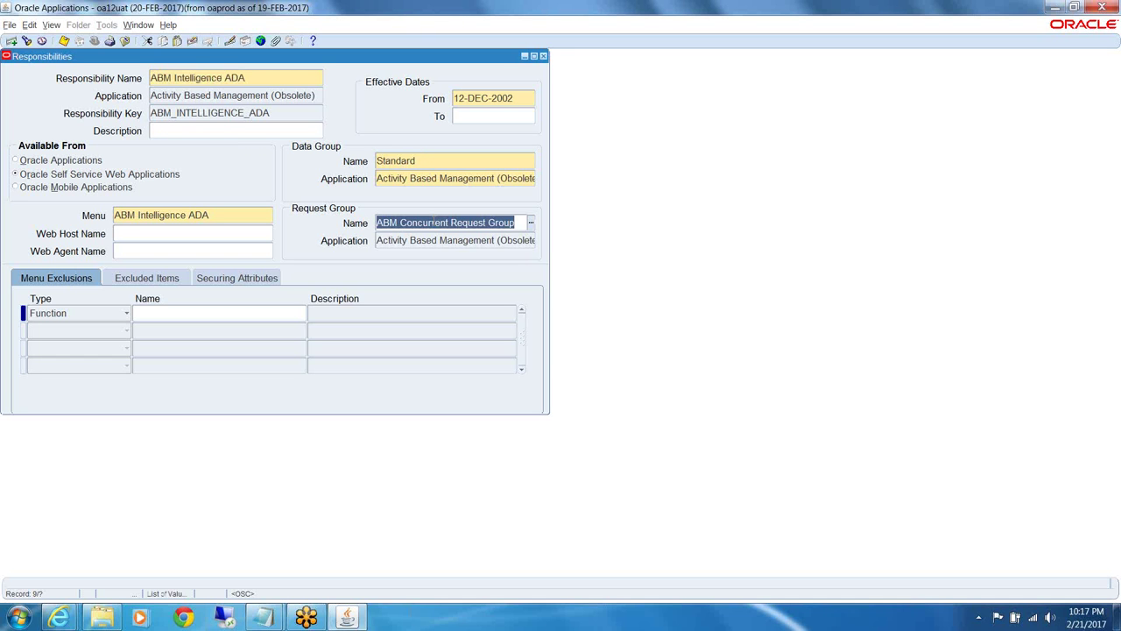